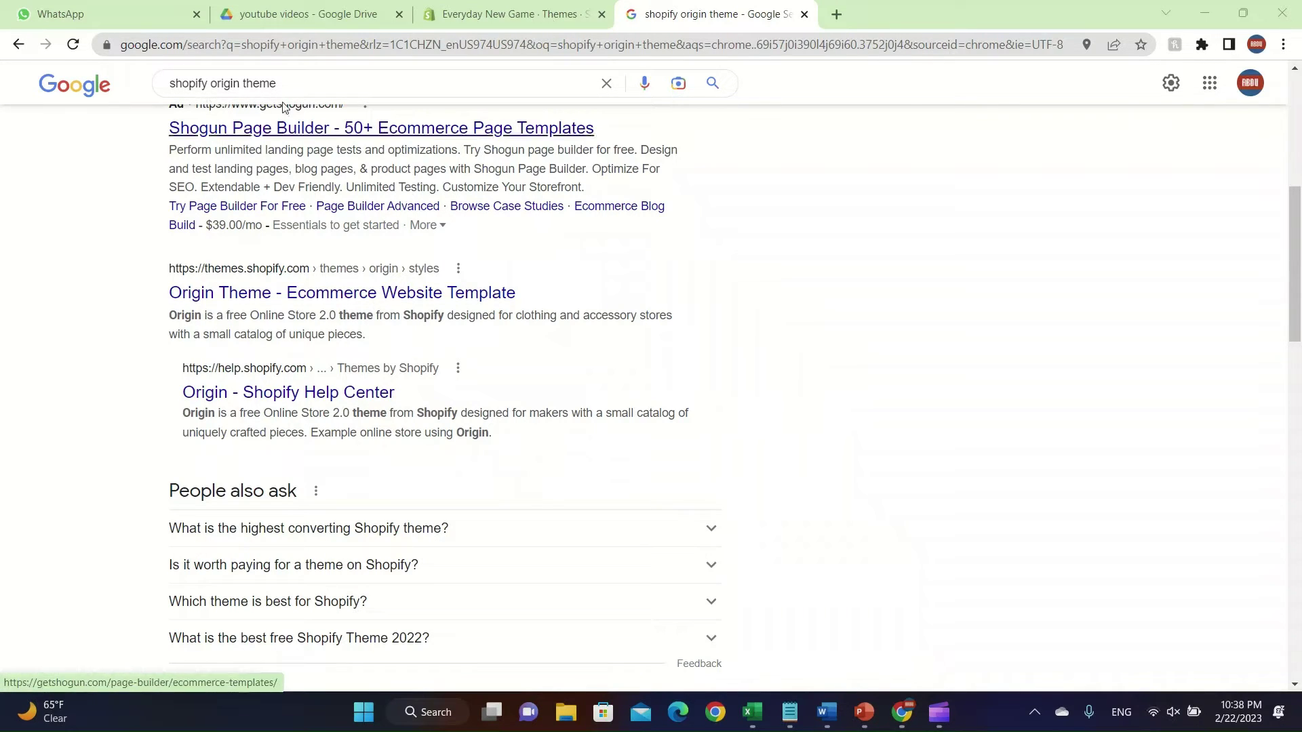
# Open the 'Origin Theme - Ecommerce Website Template' result from the Google search results.
pyautogui.click(230, 302)
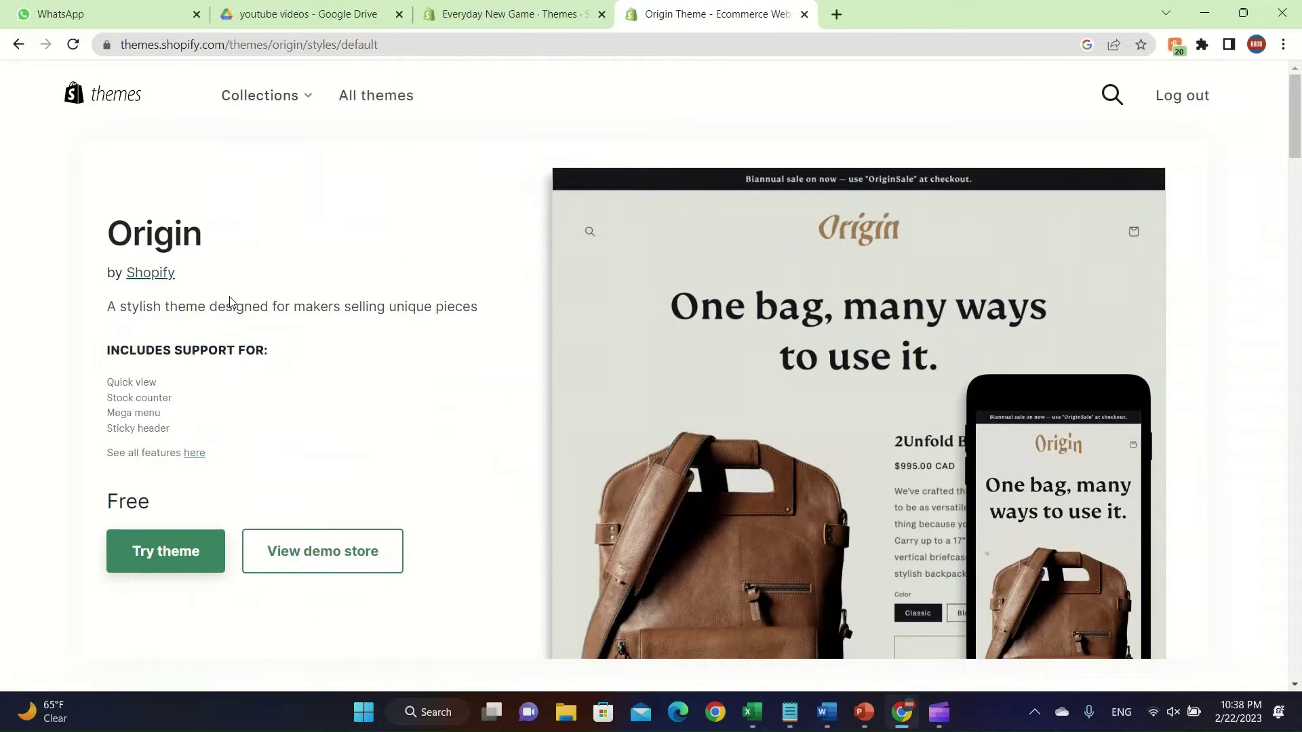
# Add the free Origin theme to the Theme library and launch its Customize editor.
pyautogui.click(145, 564)
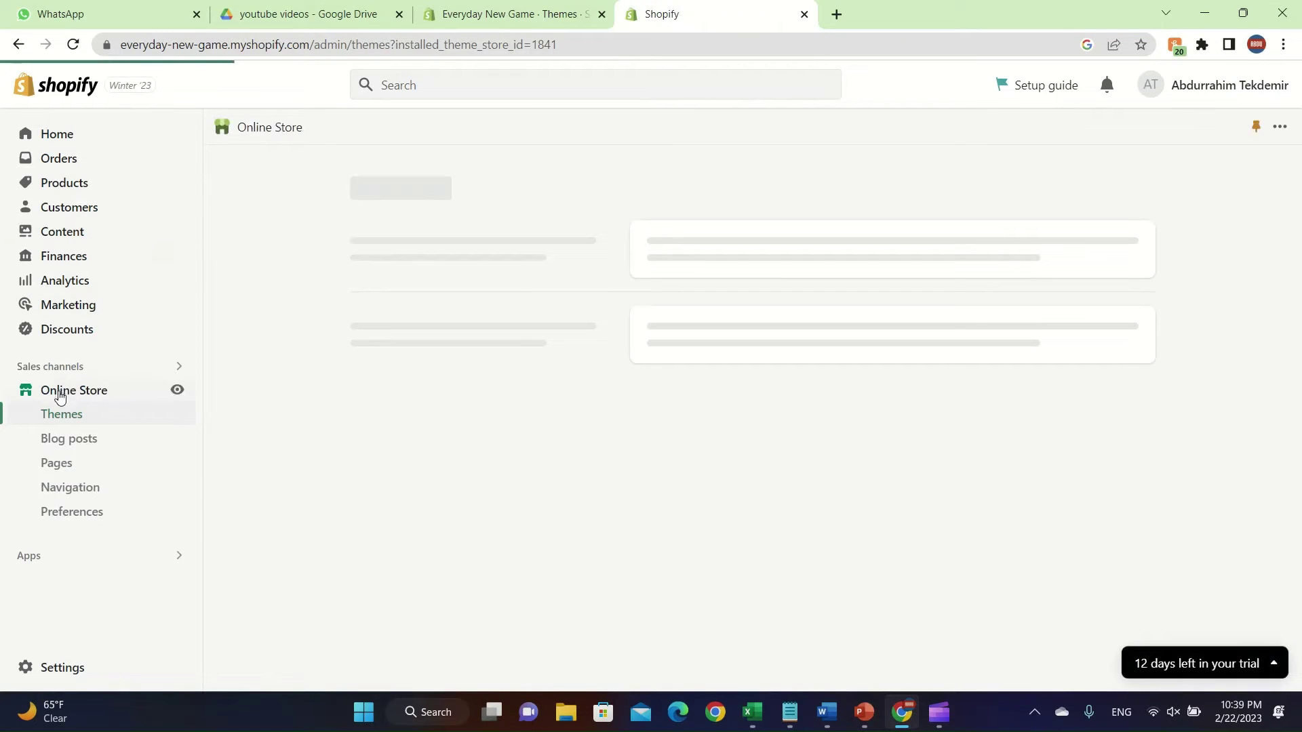
pyautogui.click(69, 412)
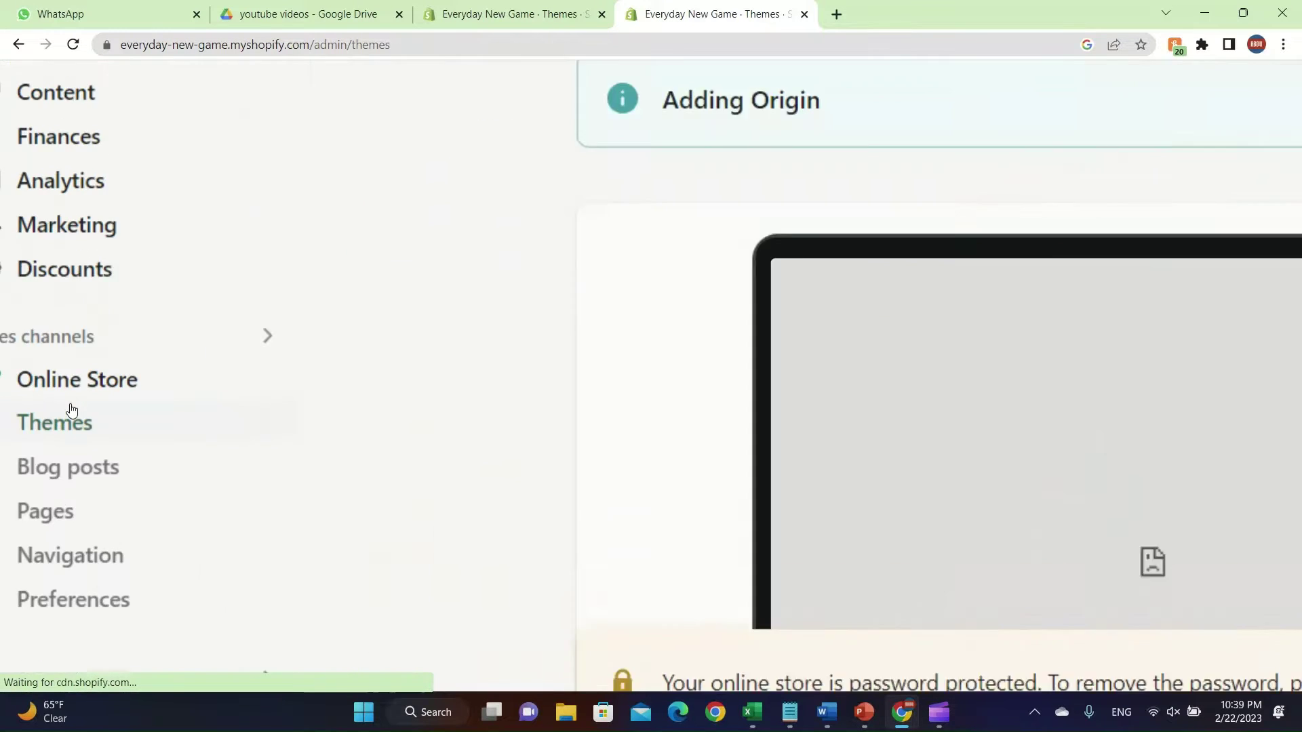
pyautogui.scroll(-5, 613, 430)
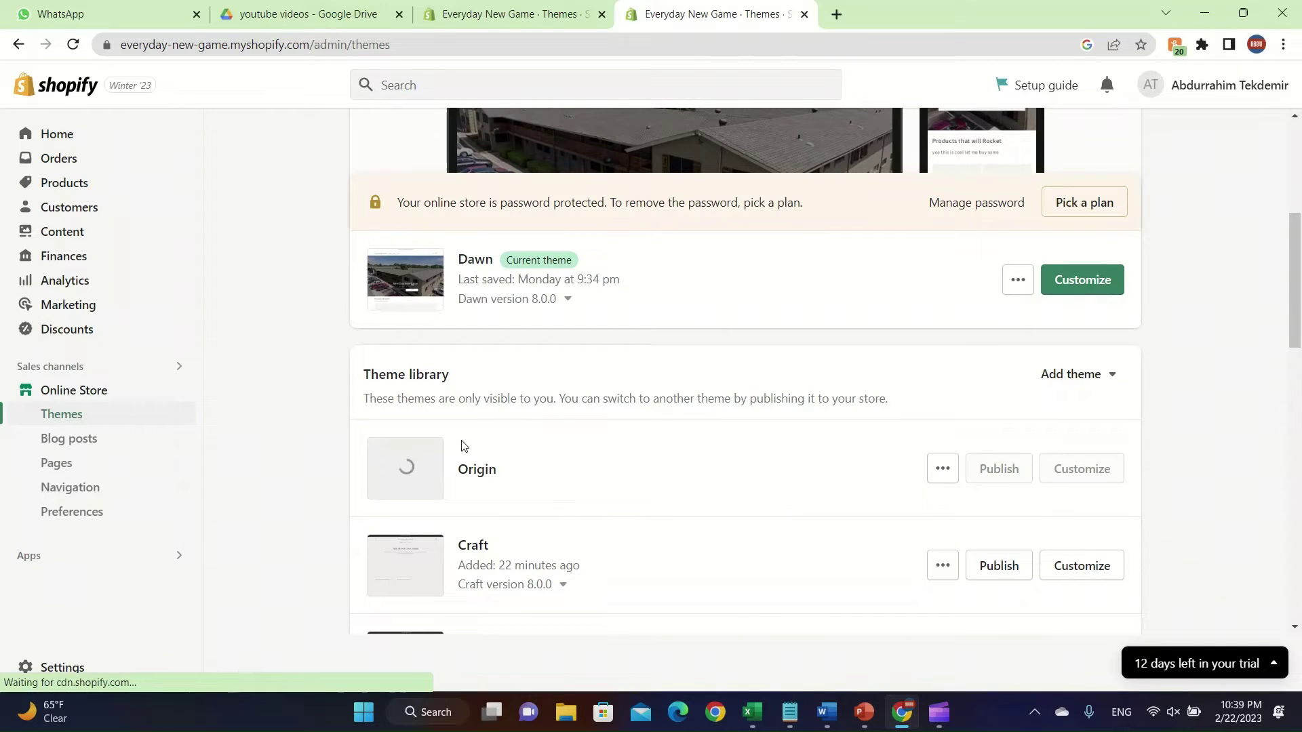
pyautogui.moveTo(462, 467); pyautogui.dragTo(517, 486)
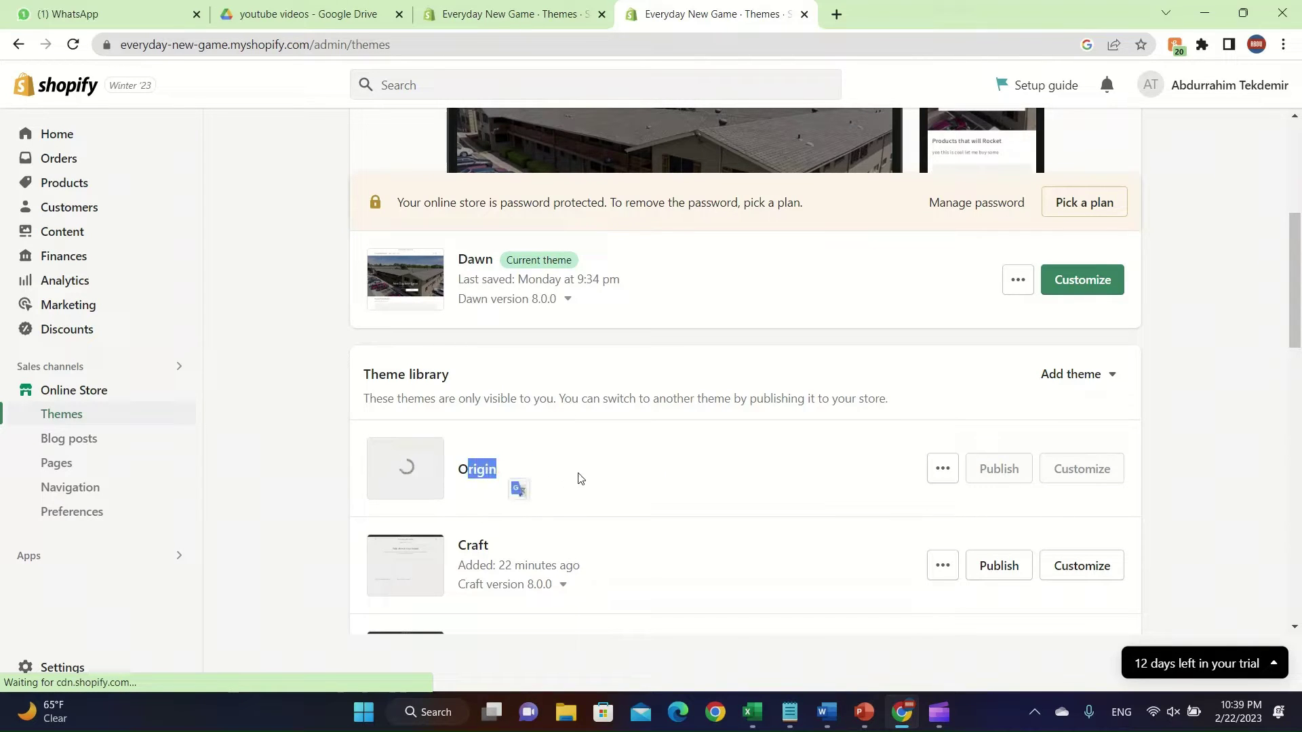
pyautogui.click(580, 478)
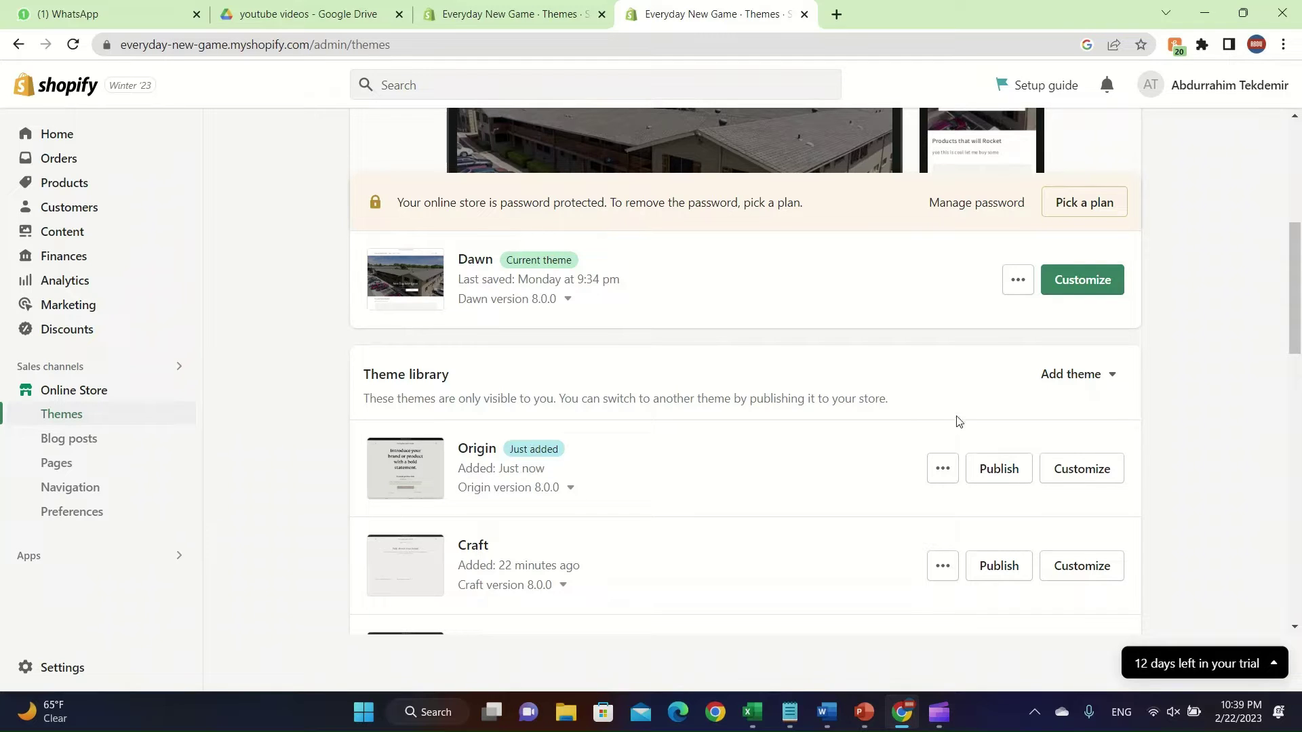
pyautogui.click(1085, 470)
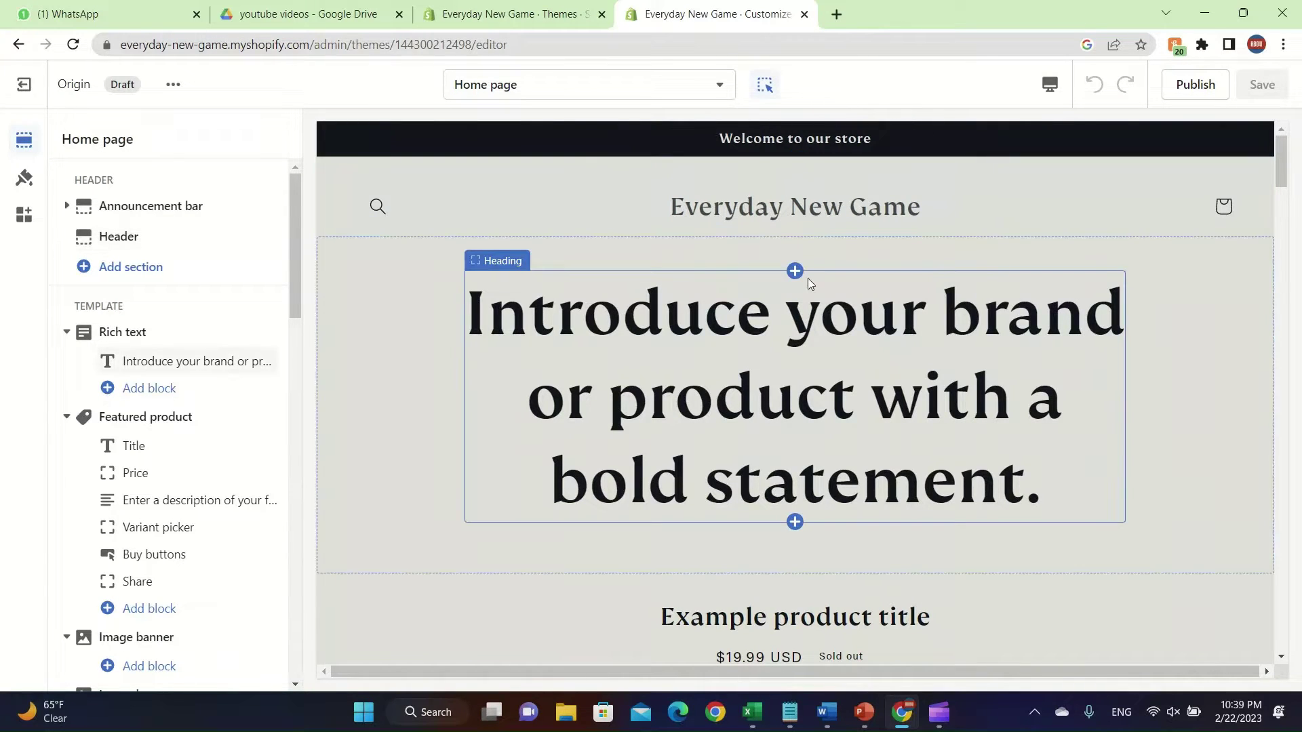
# Replace the home page's rich-text heading text with 'Every Day New Game'.
pyautogui.tripleClick(748, 213)
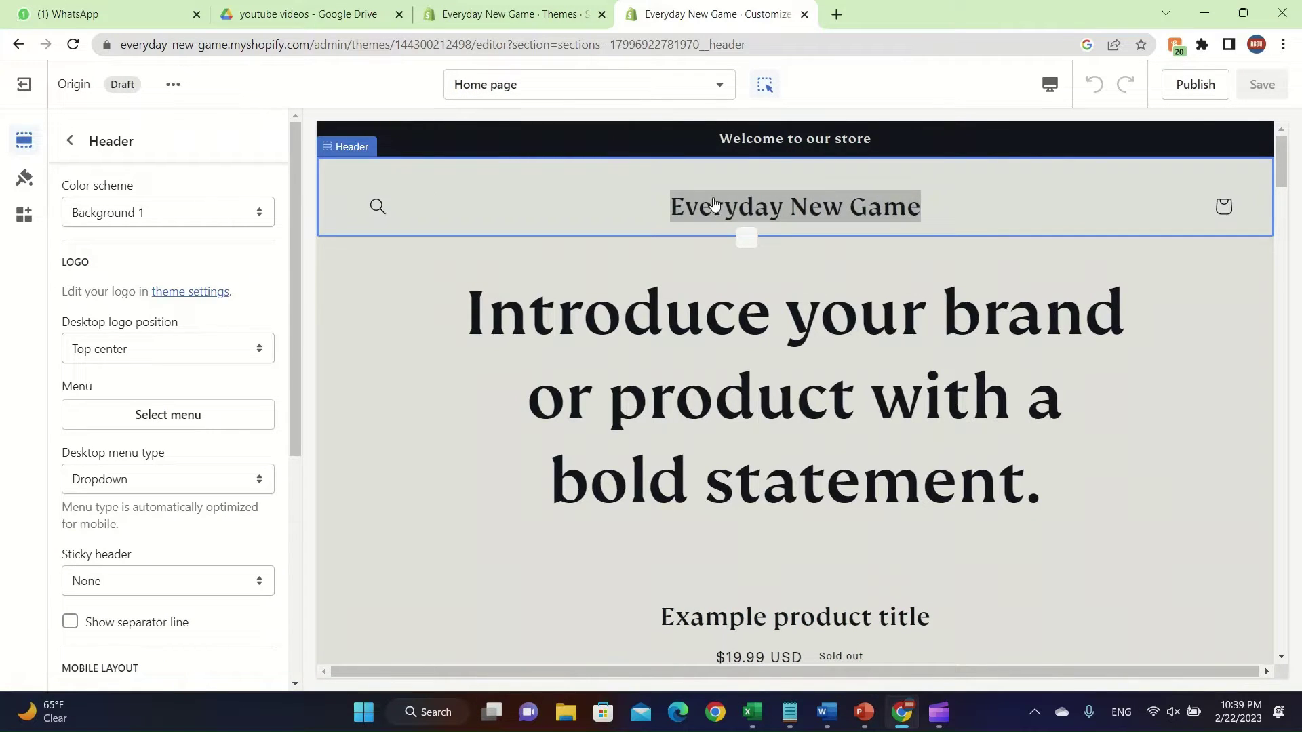
pyautogui.click(747, 202)
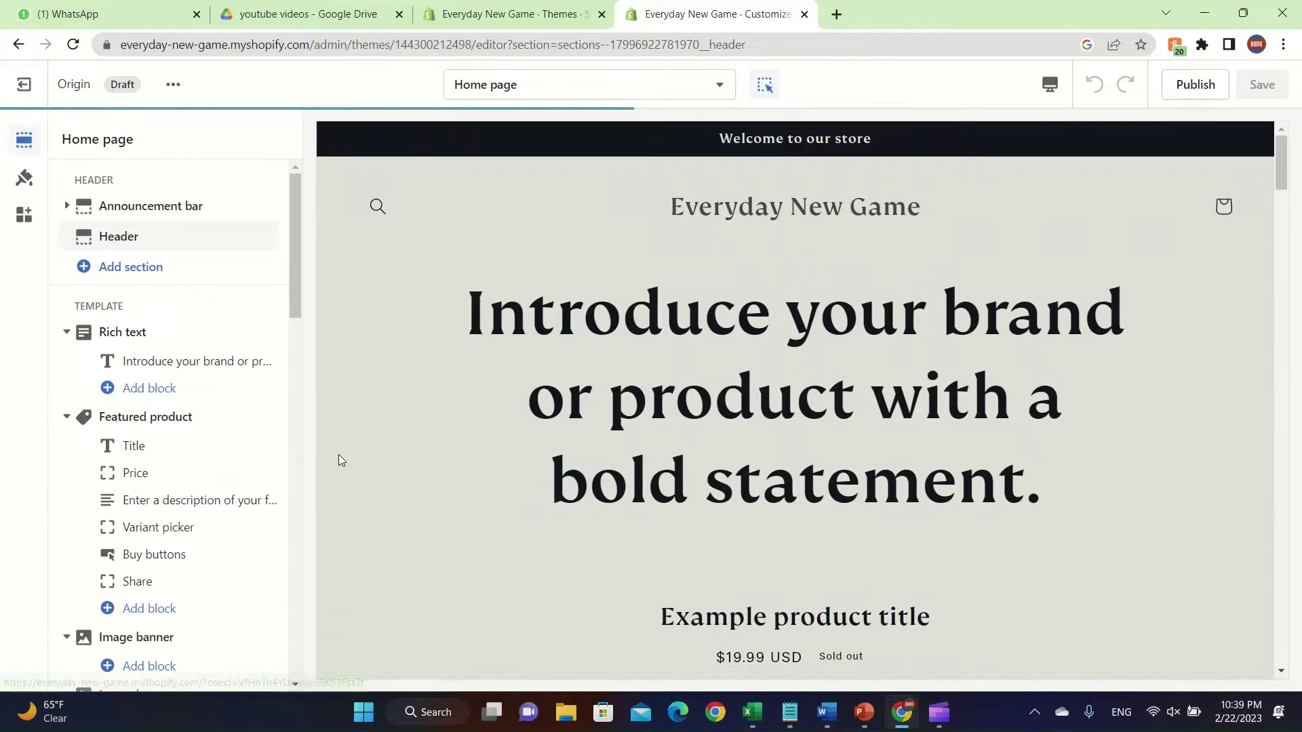
pyautogui.tripleClick(833, 337)
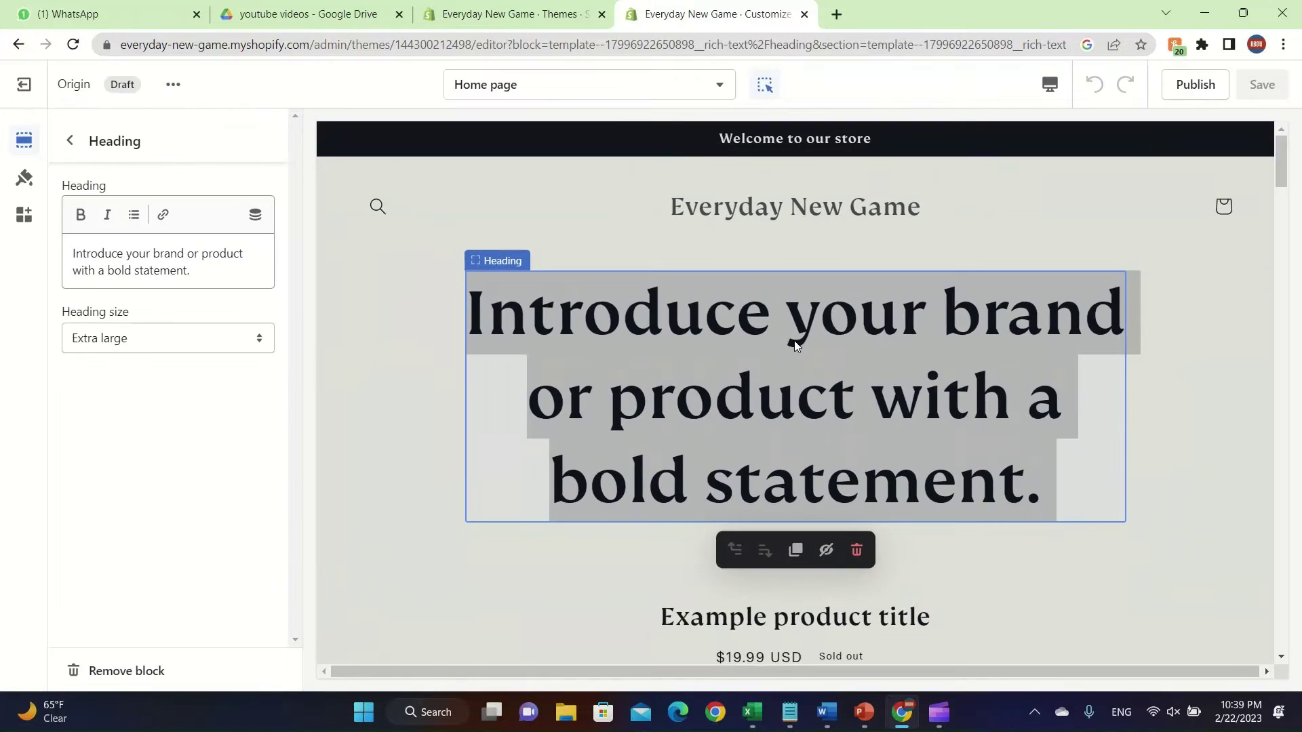
pyautogui.rightClick(795, 341)
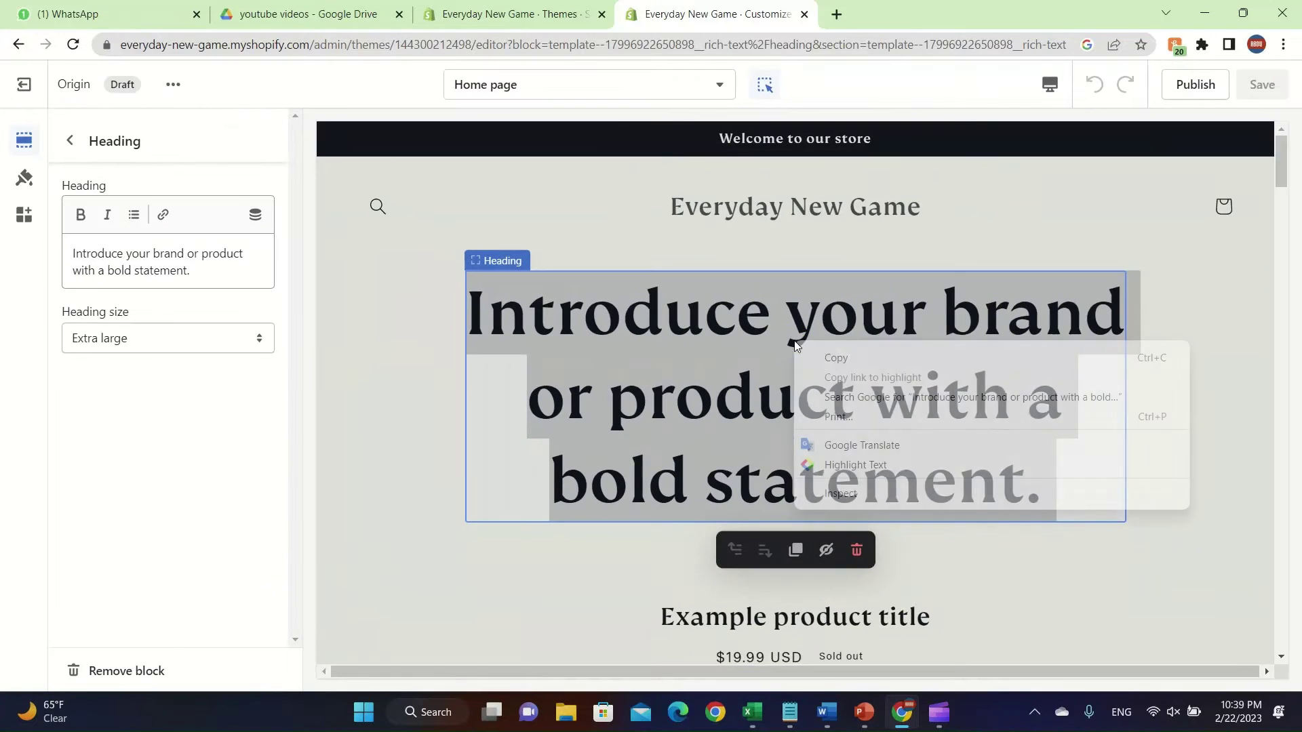
pyautogui.click(639, 389)
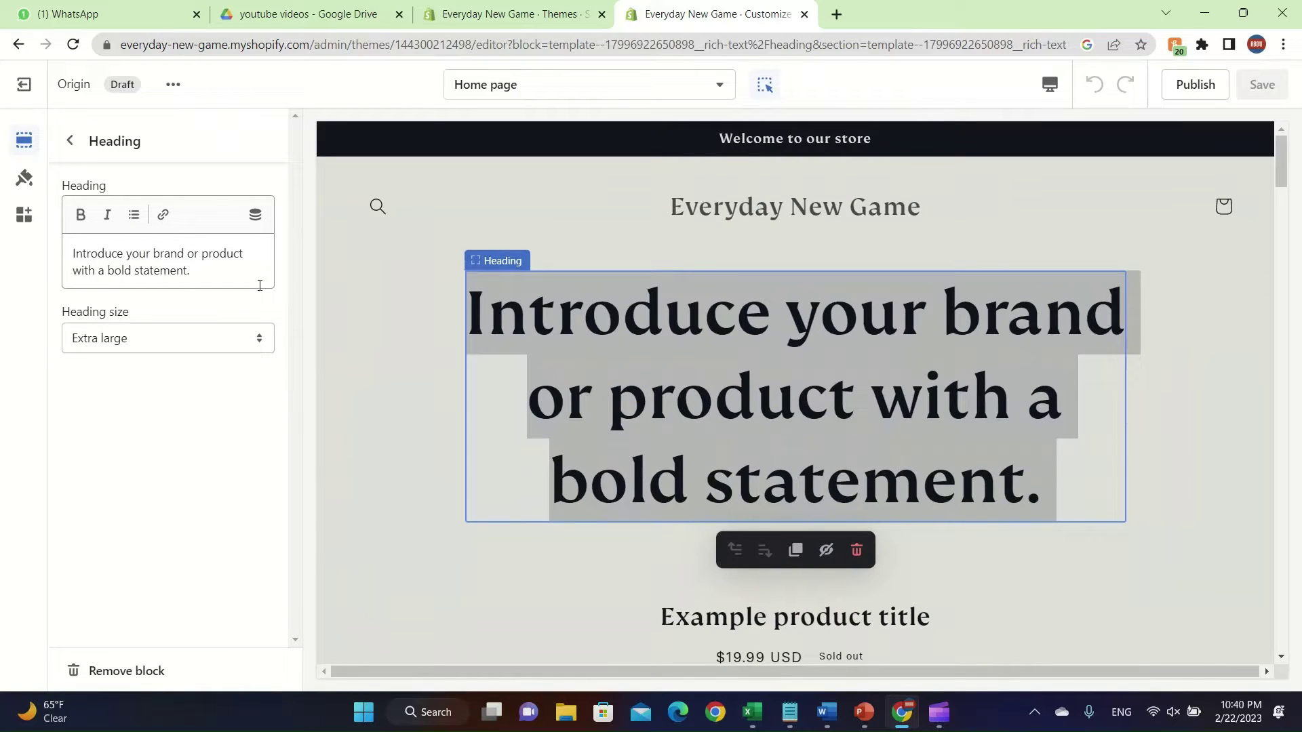
pyautogui.moveTo(207, 272); pyautogui.dragTo(41, 238)
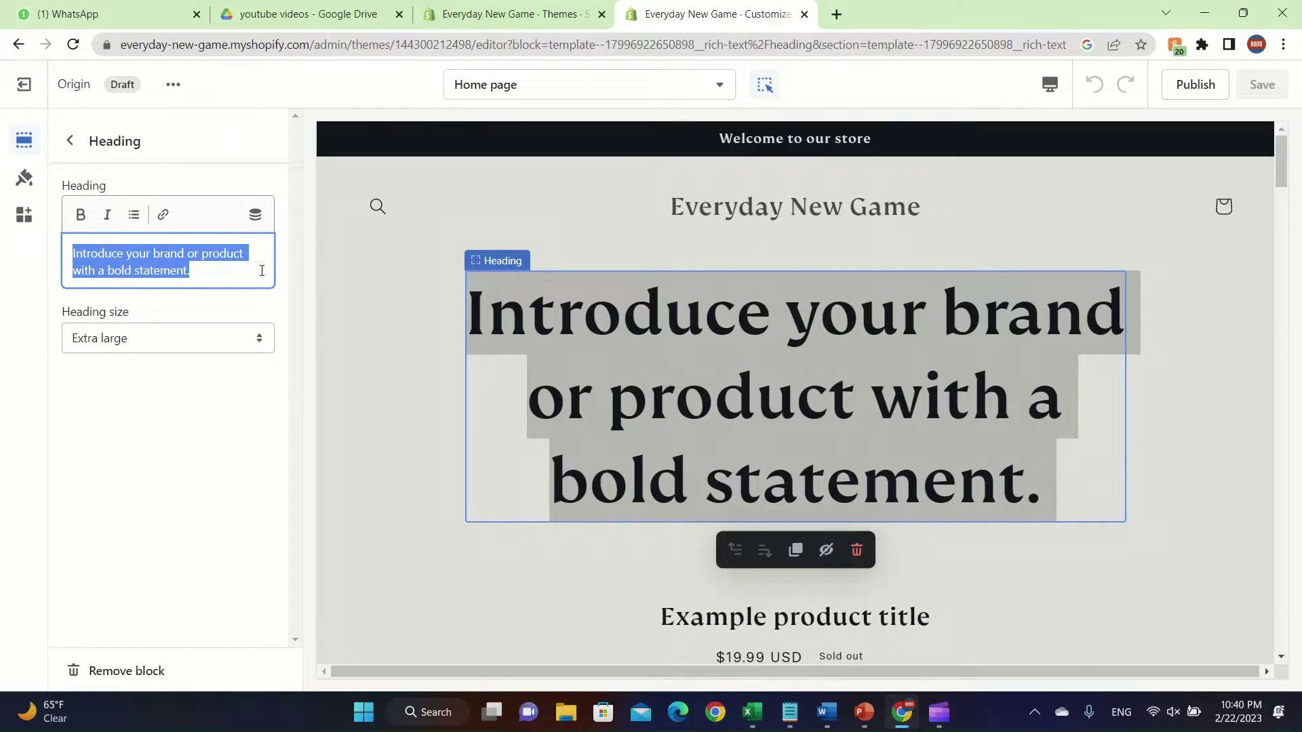
pyautogui.write('Every Day New Game')
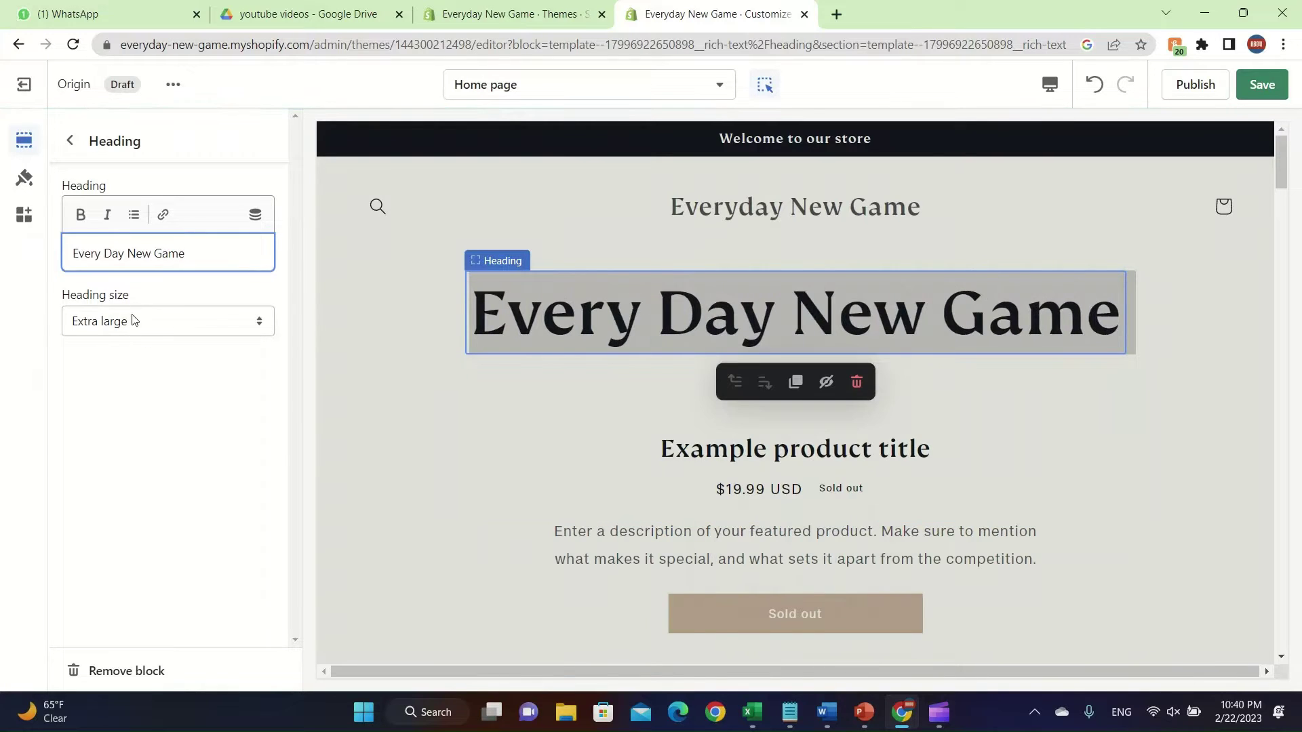
# Try Medium and Large heading sizes, then settle back on Extra large.
pyautogui.click(132, 320)
pyautogui.click(75, 360)
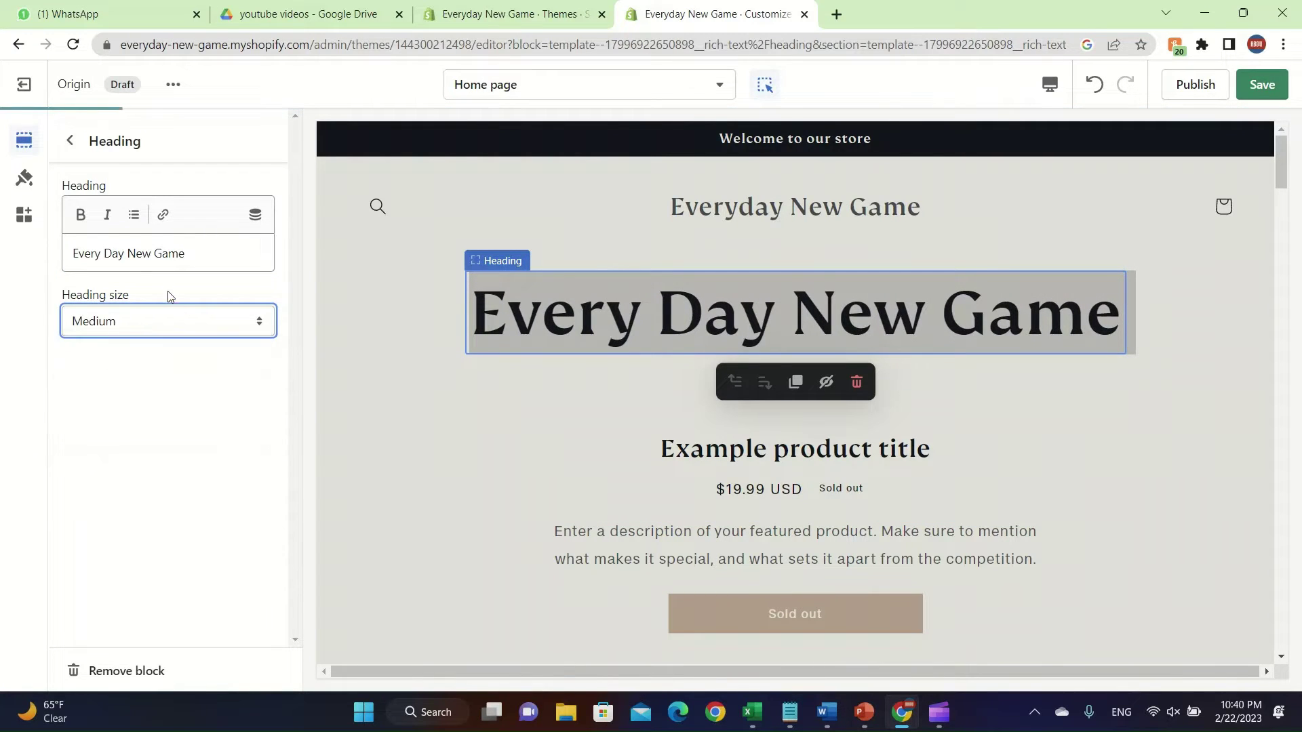
pyautogui.click(169, 317)
pyautogui.click(149, 373)
pyautogui.click(183, 323)
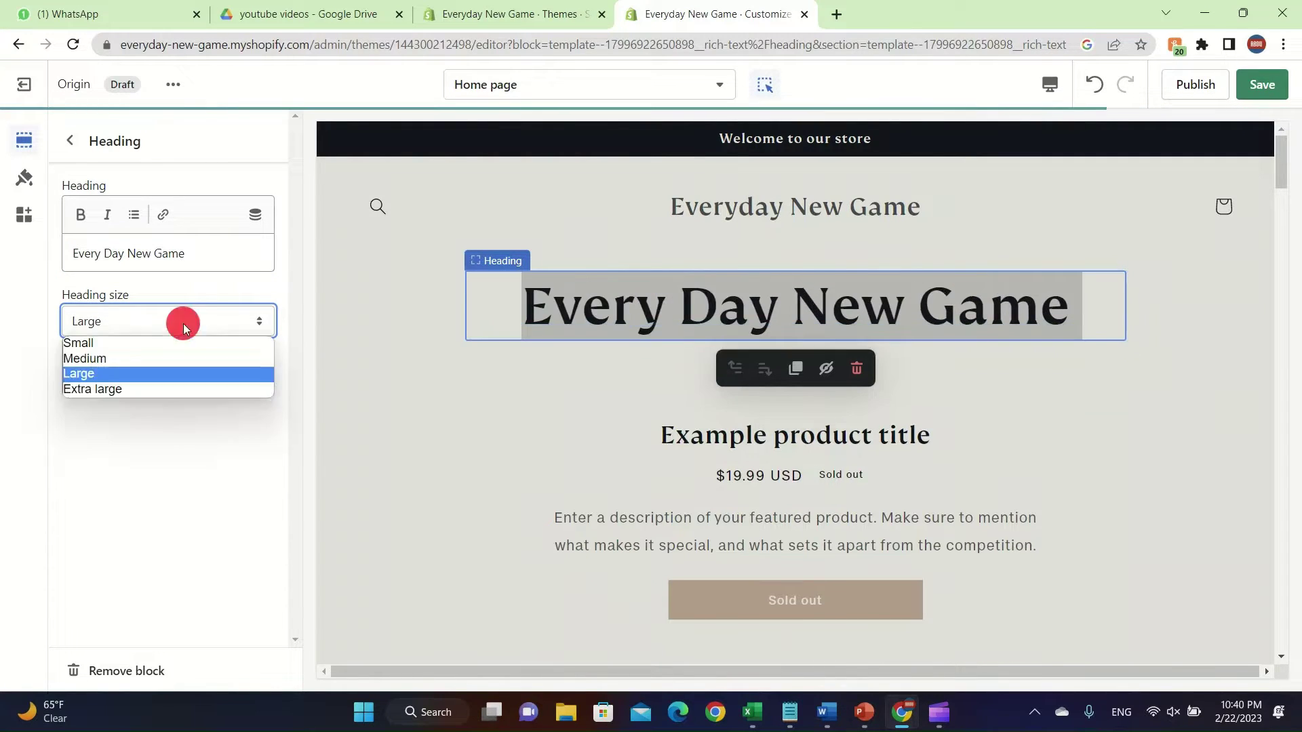
pyautogui.click(136, 392)
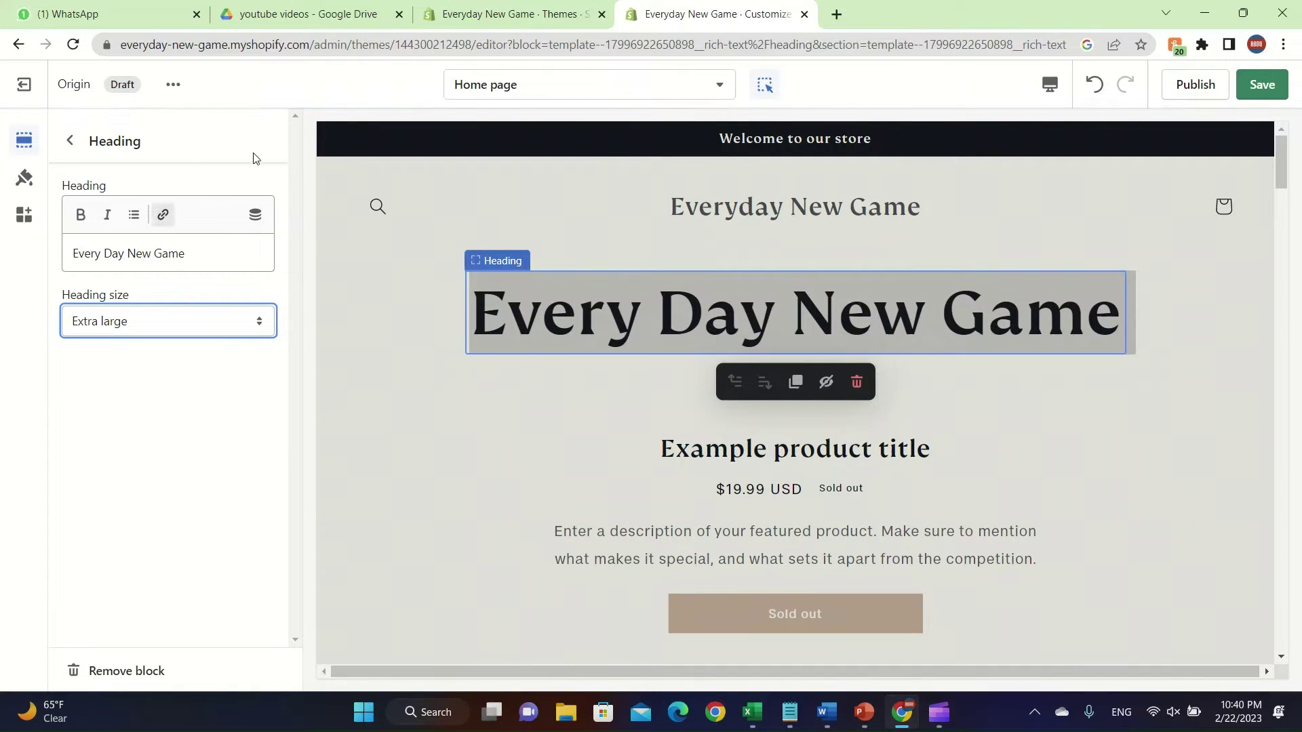
pyautogui.click(84, 145)
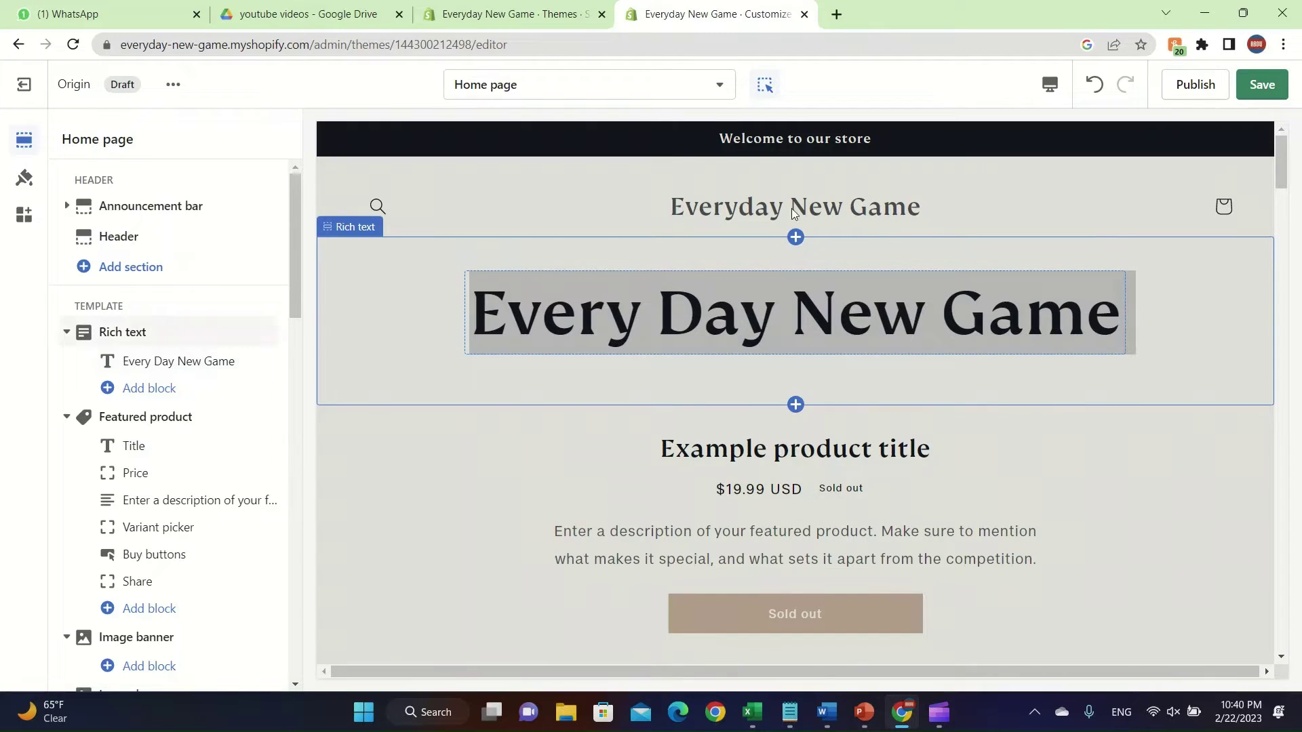
# Set the announcement bar text to 'Welcome!!!' and keep it center-aligned.
pyautogui.click(841, 137)
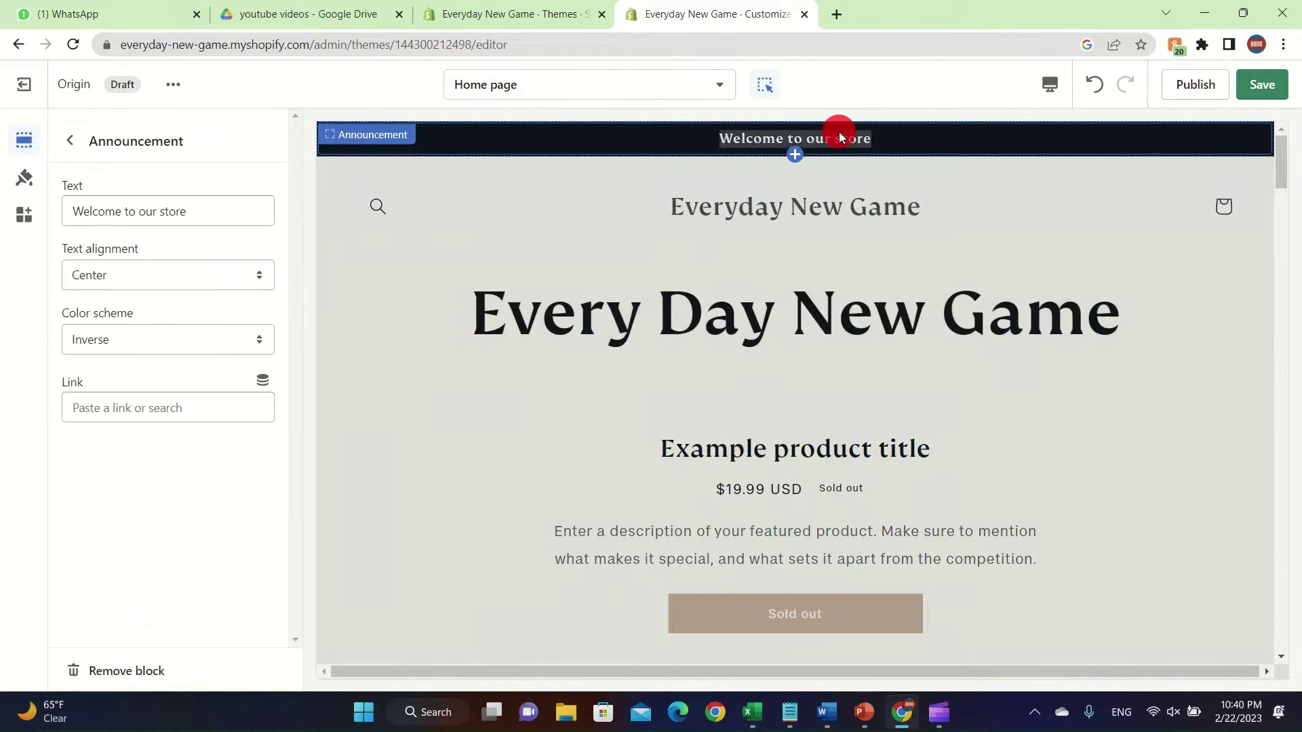
pyautogui.tripleClick(230, 210)
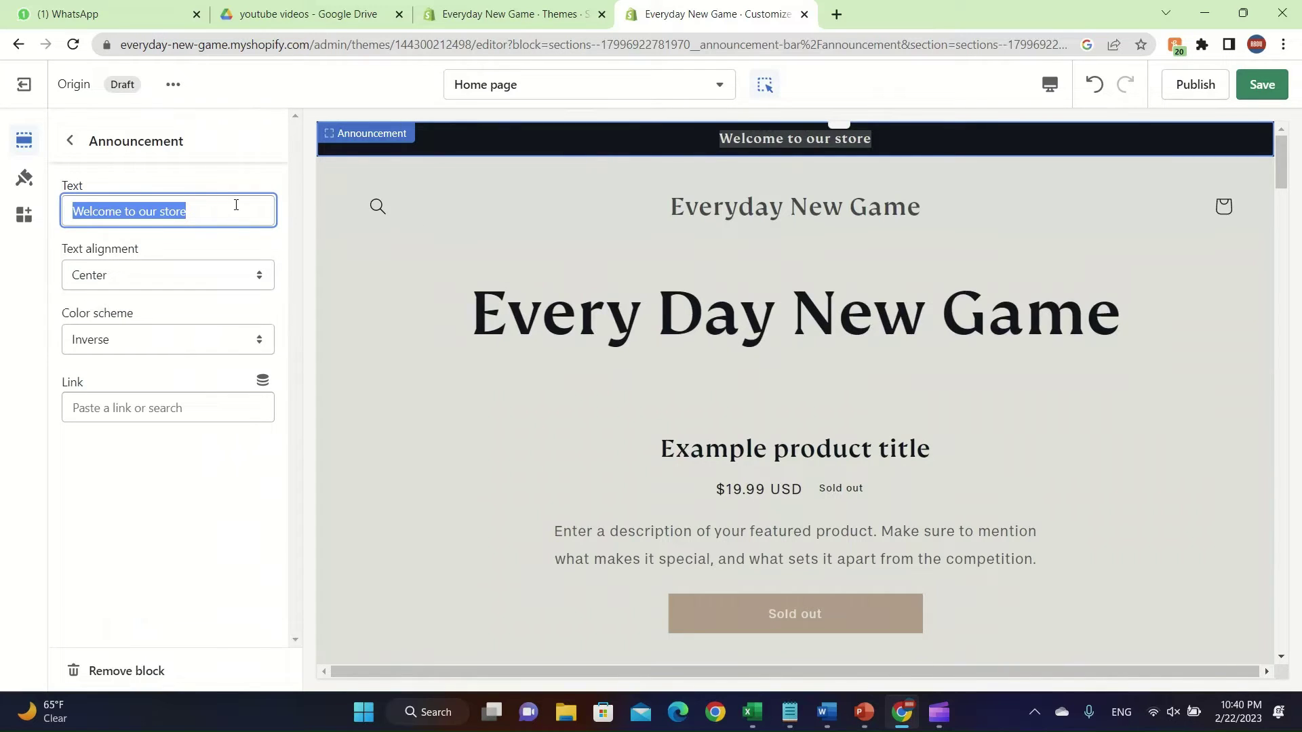
pyautogui.write('We')
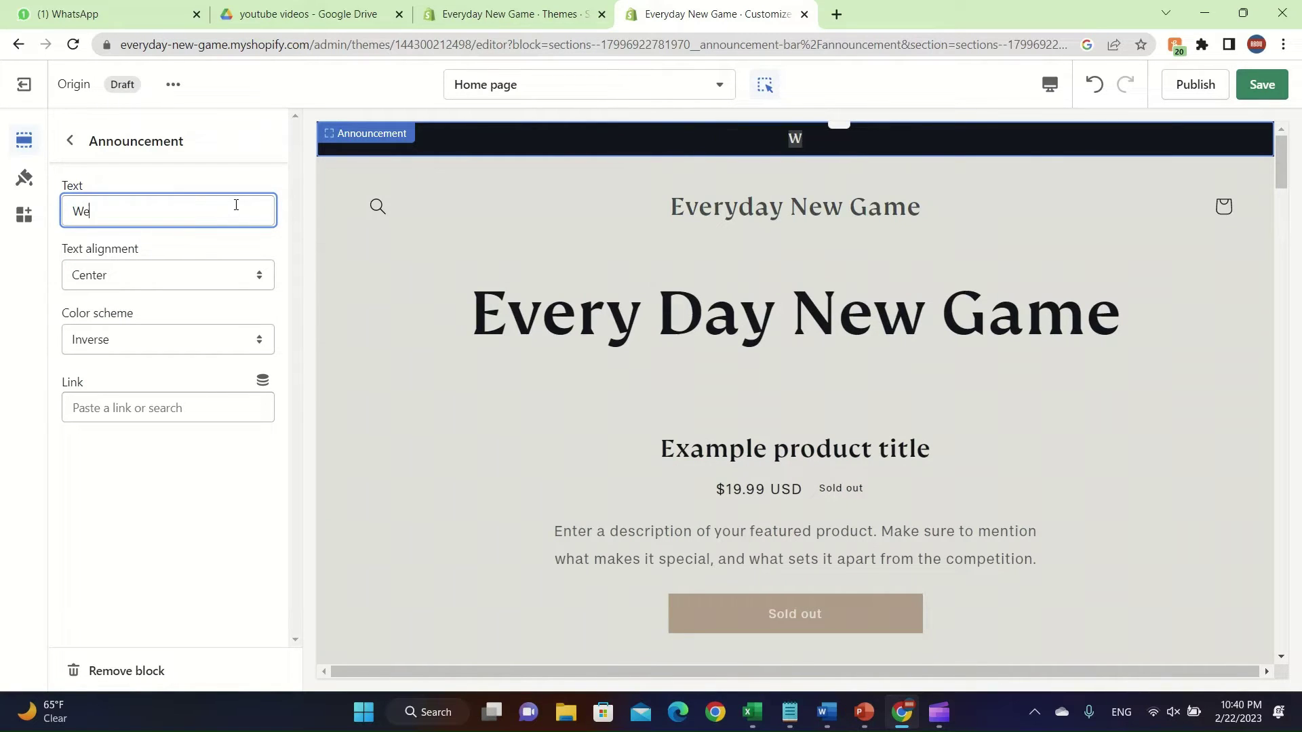
pyautogui.write('lcome!!!')
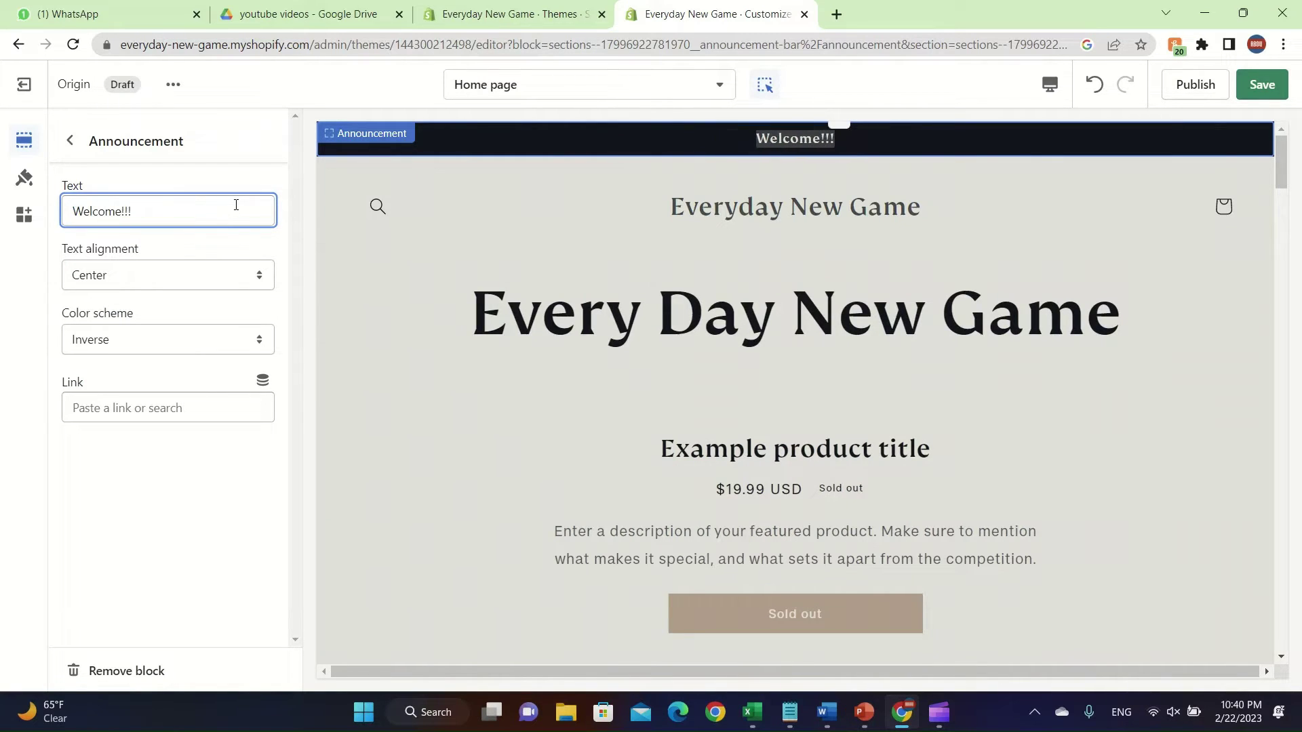
pyautogui.click(144, 272)
pyautogui.click(104, 297)
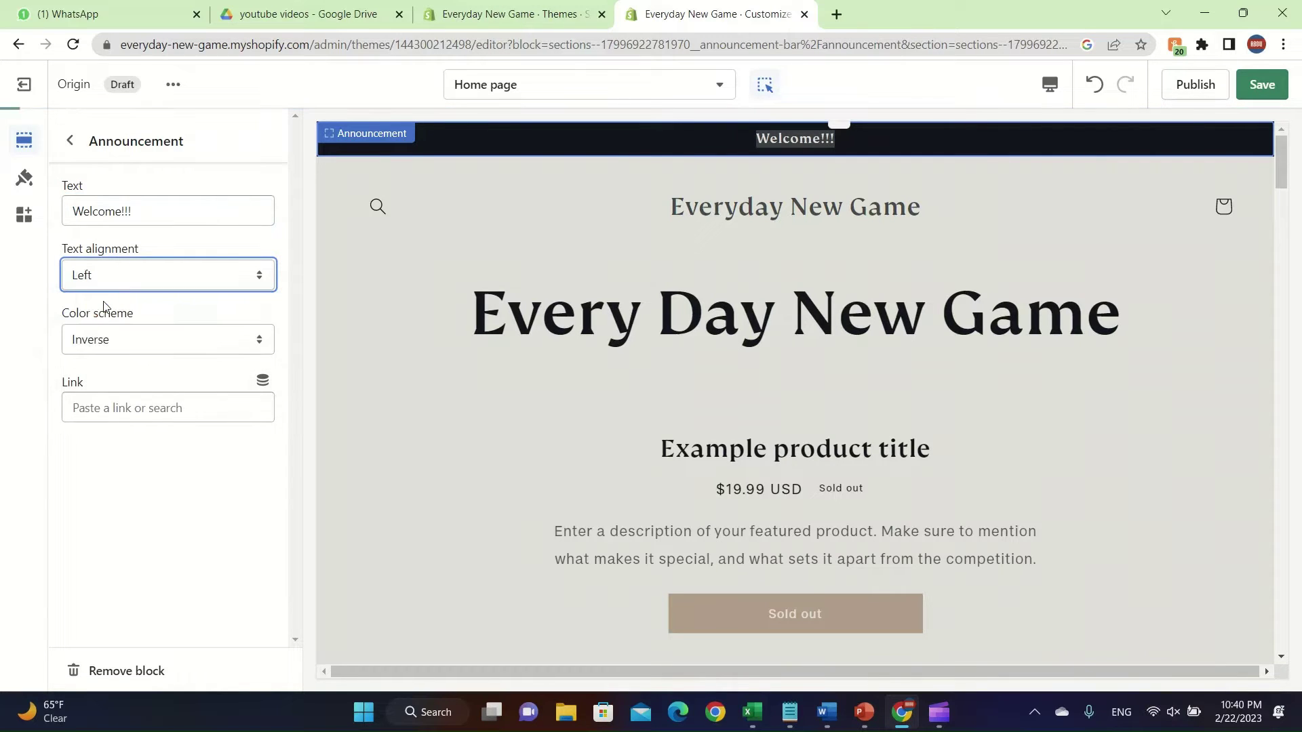
pyautogui.click(150, 272)
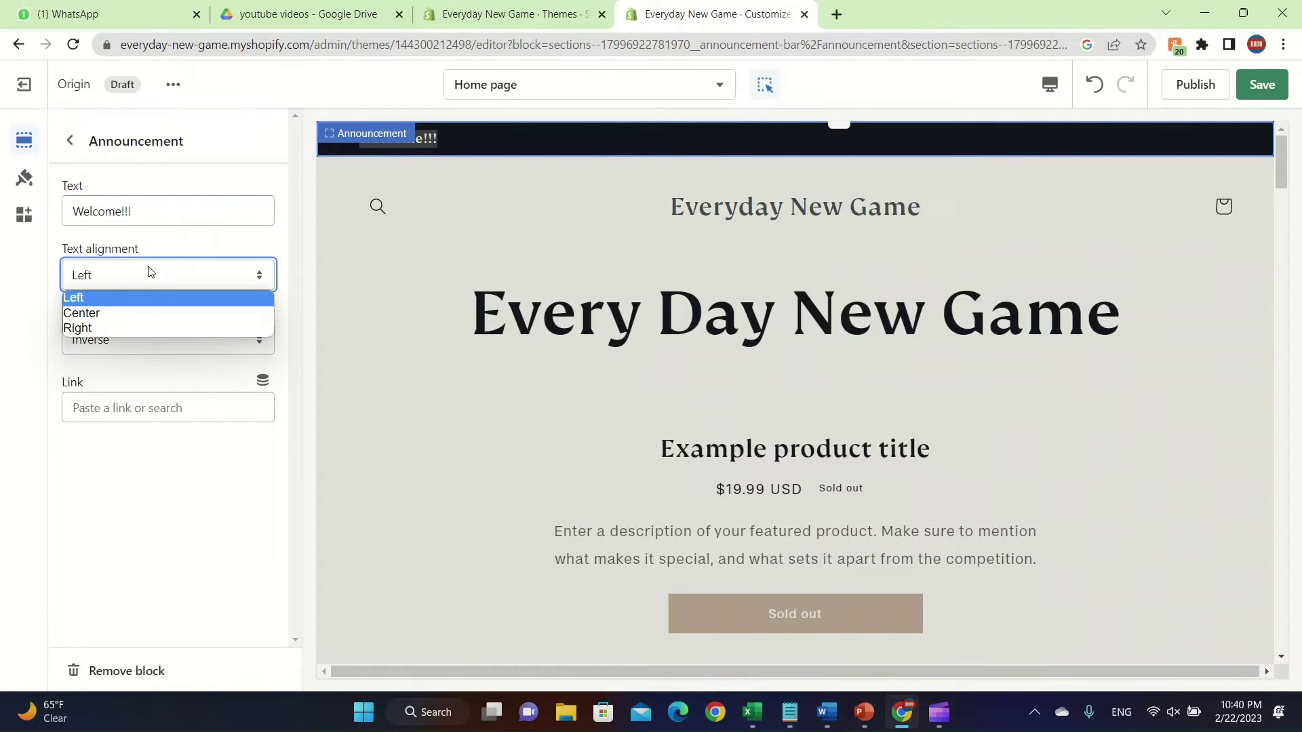
pyautogui.click(140, 313)
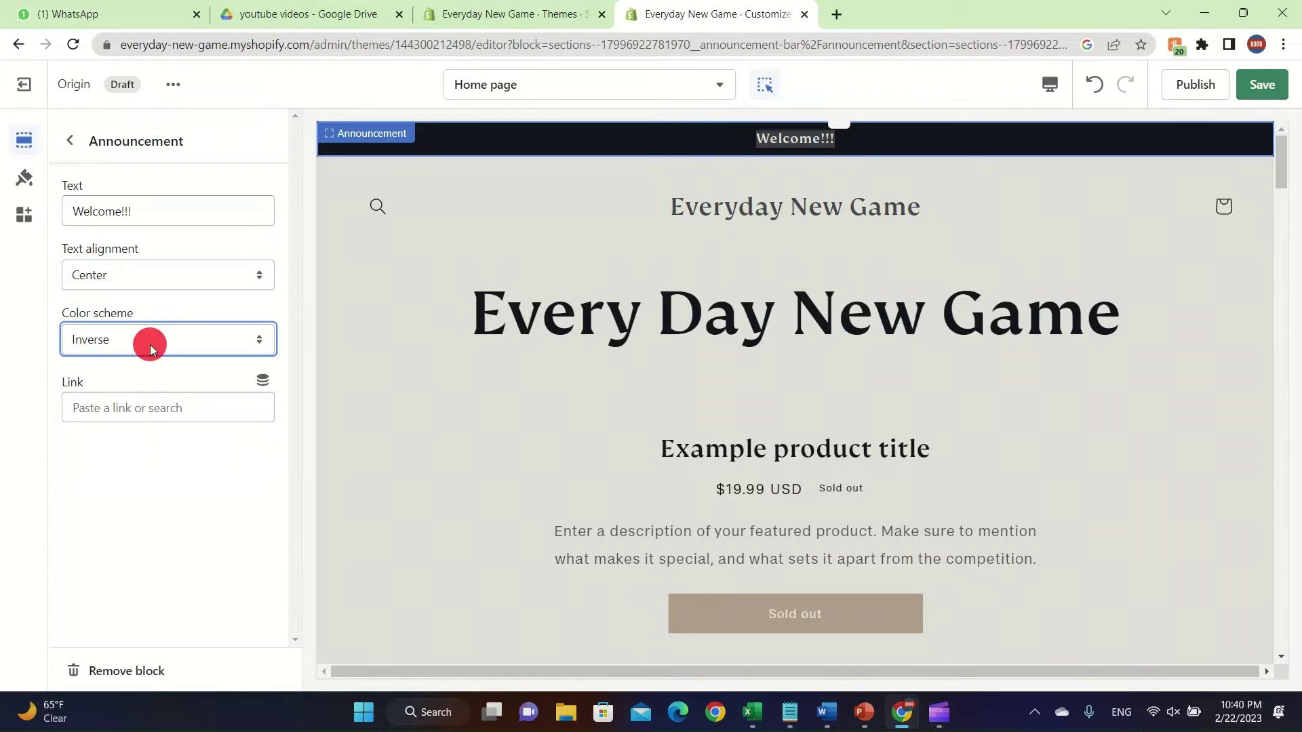
pyautogui.click(71, 141)
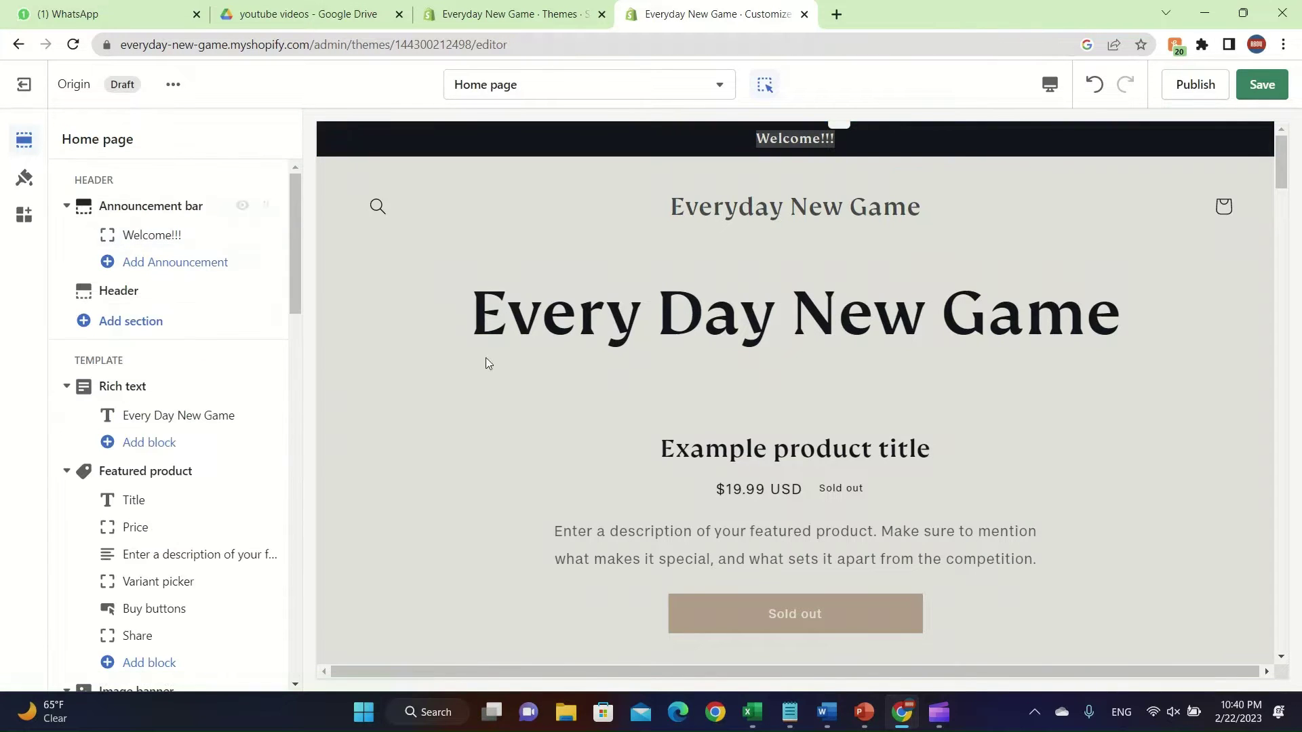
# Scroll the preview and open the featured product title's settings.
pyautogui.scroll(-2, 948, 400)
pyautogui.scroll(-2, 947, 395)
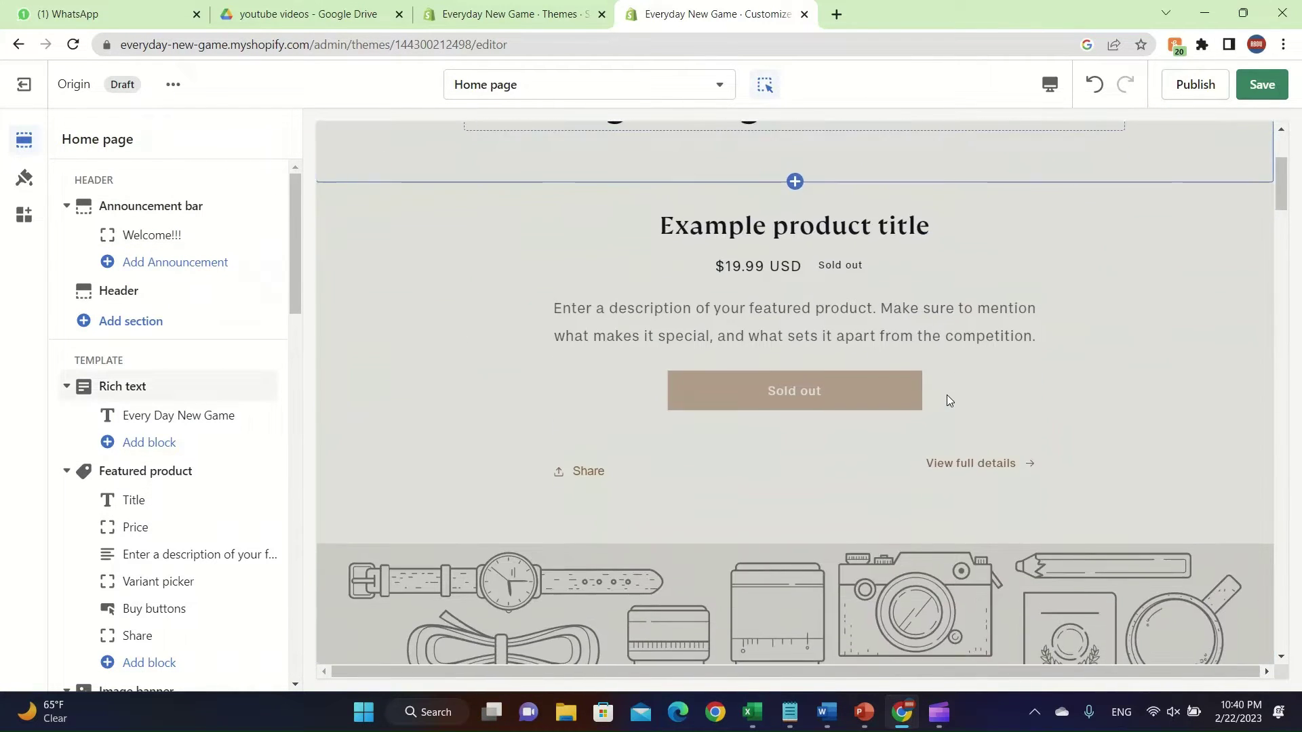
pyautogui.scroll(4, 946, 395)
pyautogui.scroll(-8, 947, 394)
pyautogui.scroll(-20, 946, 395)
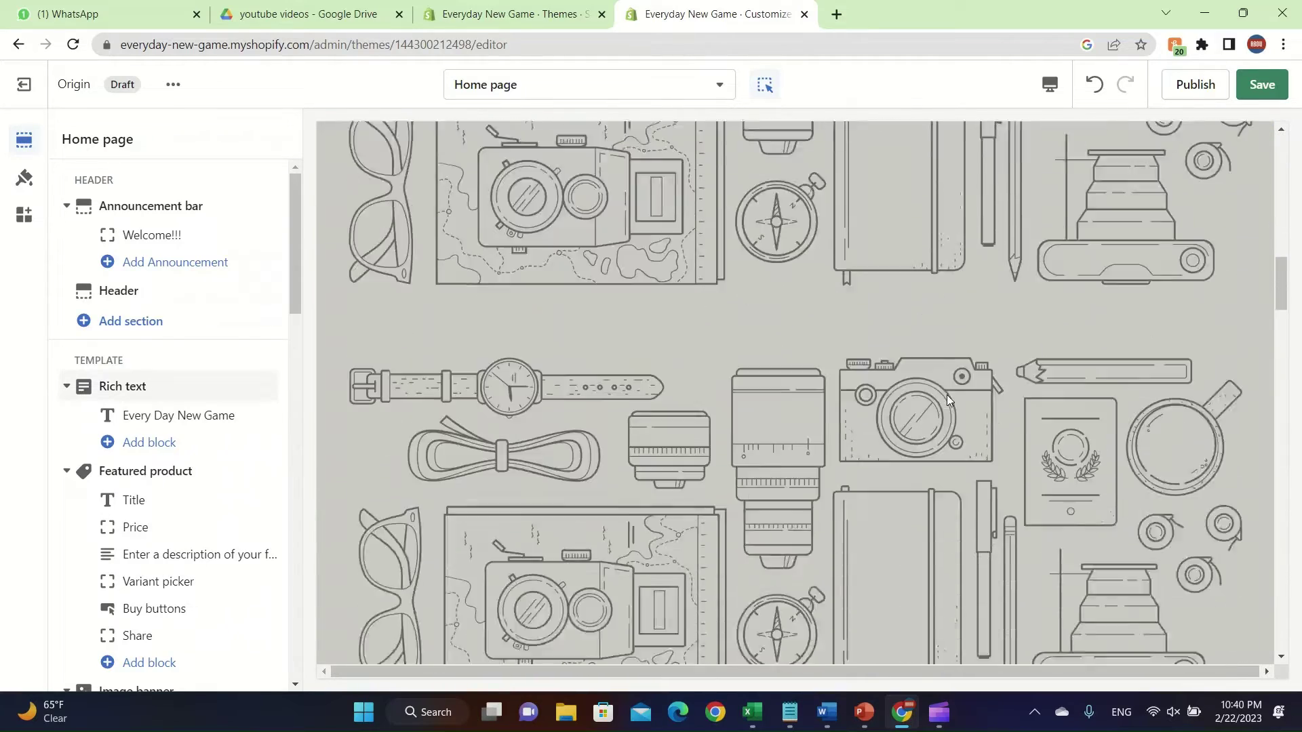
pyautogui.scroll(20, 947, 394)
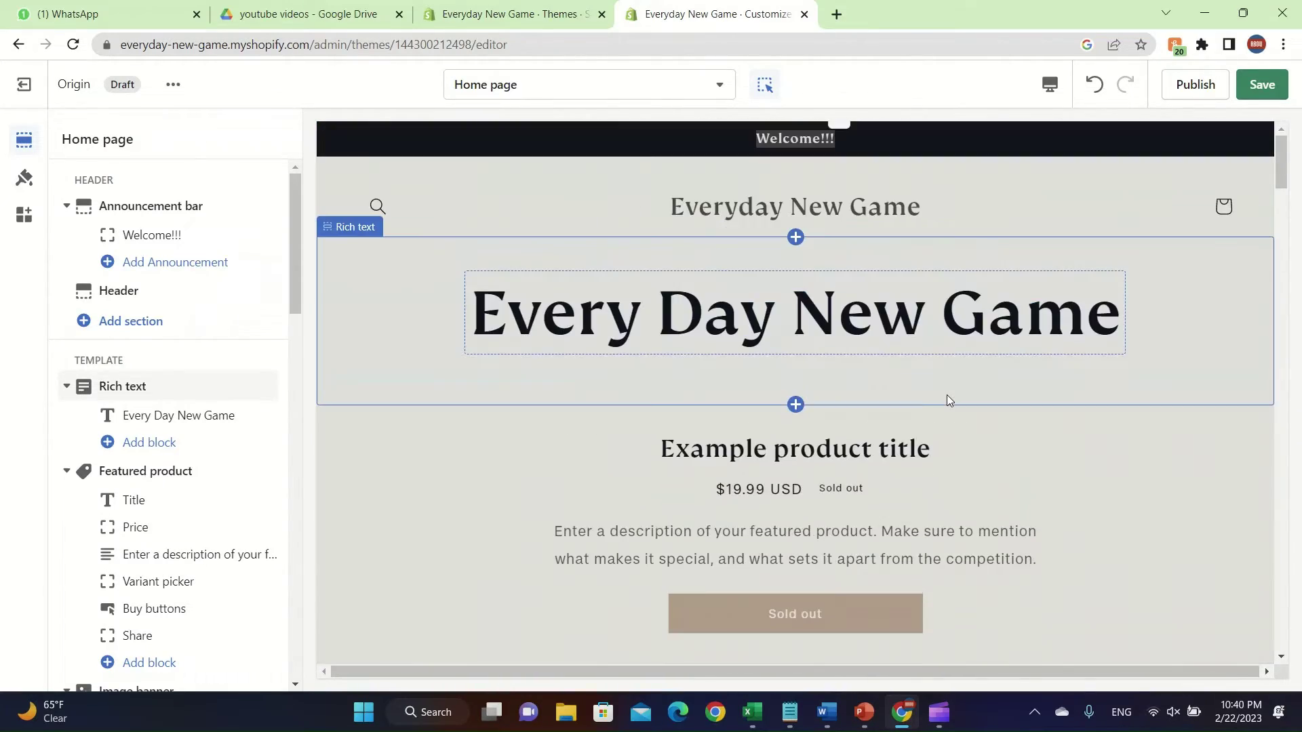
pyautogui.doubleClick(822, 450)
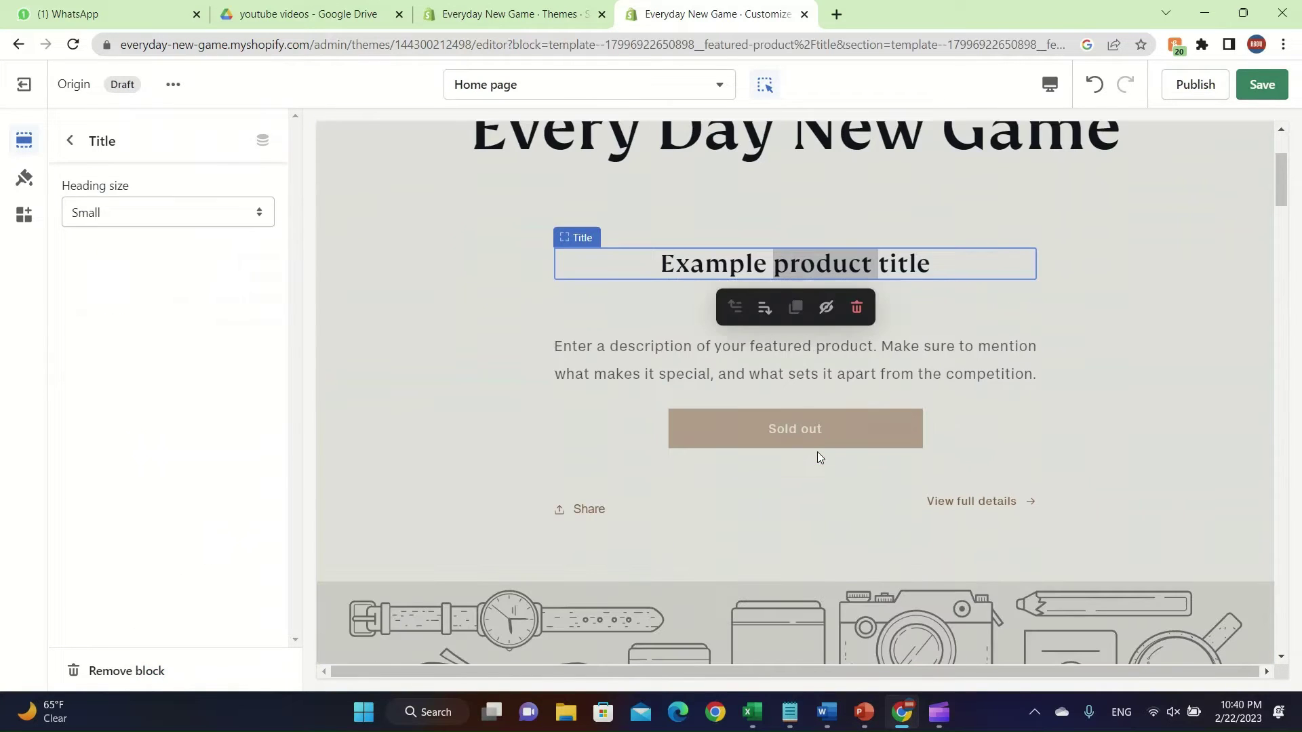
pyautogui.scroll(1, 649, 271)
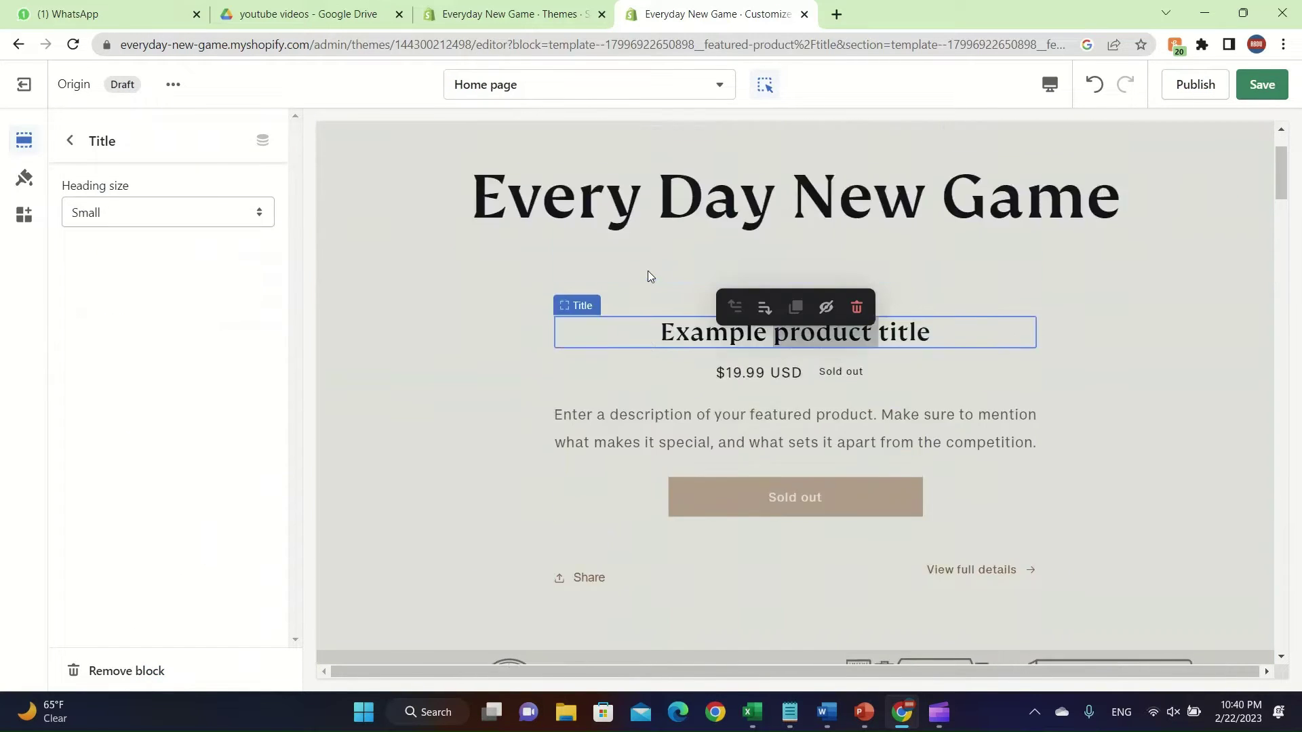
pyautogui.scroll(2, 648, 272)
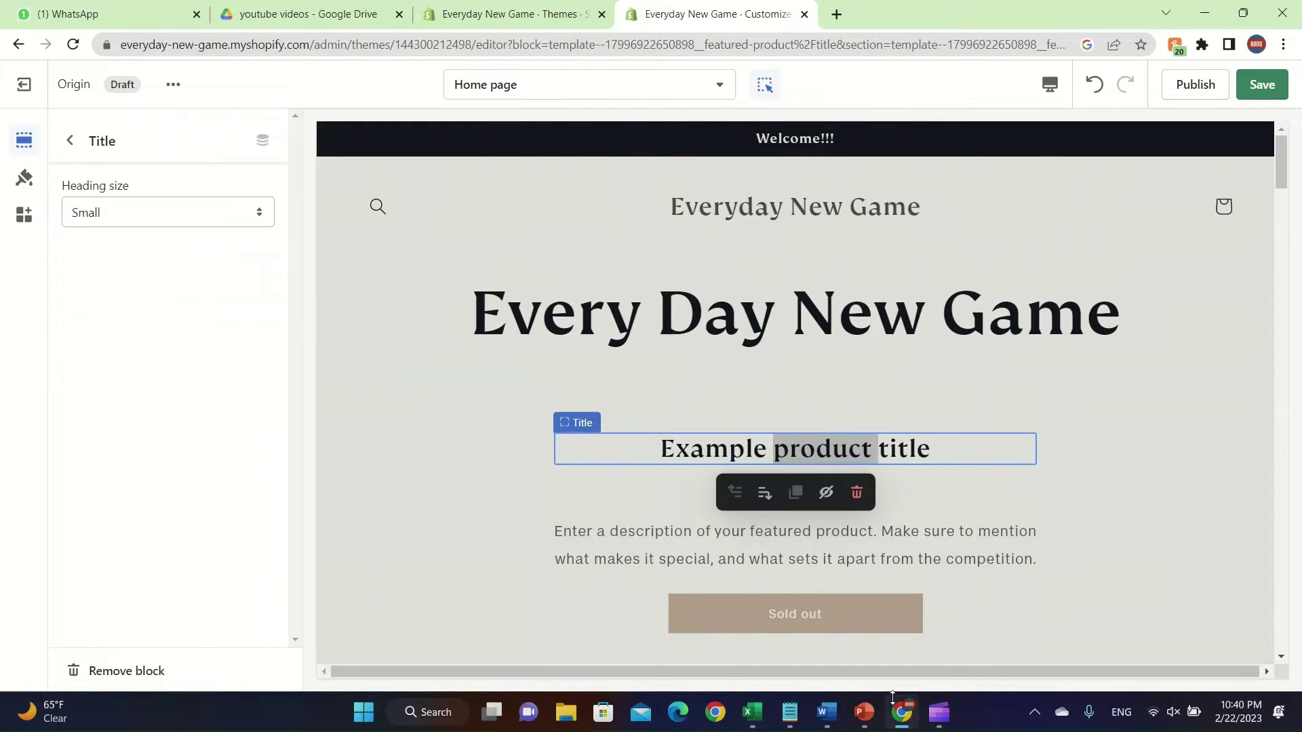
pyautogui.moveTo(937, 712)
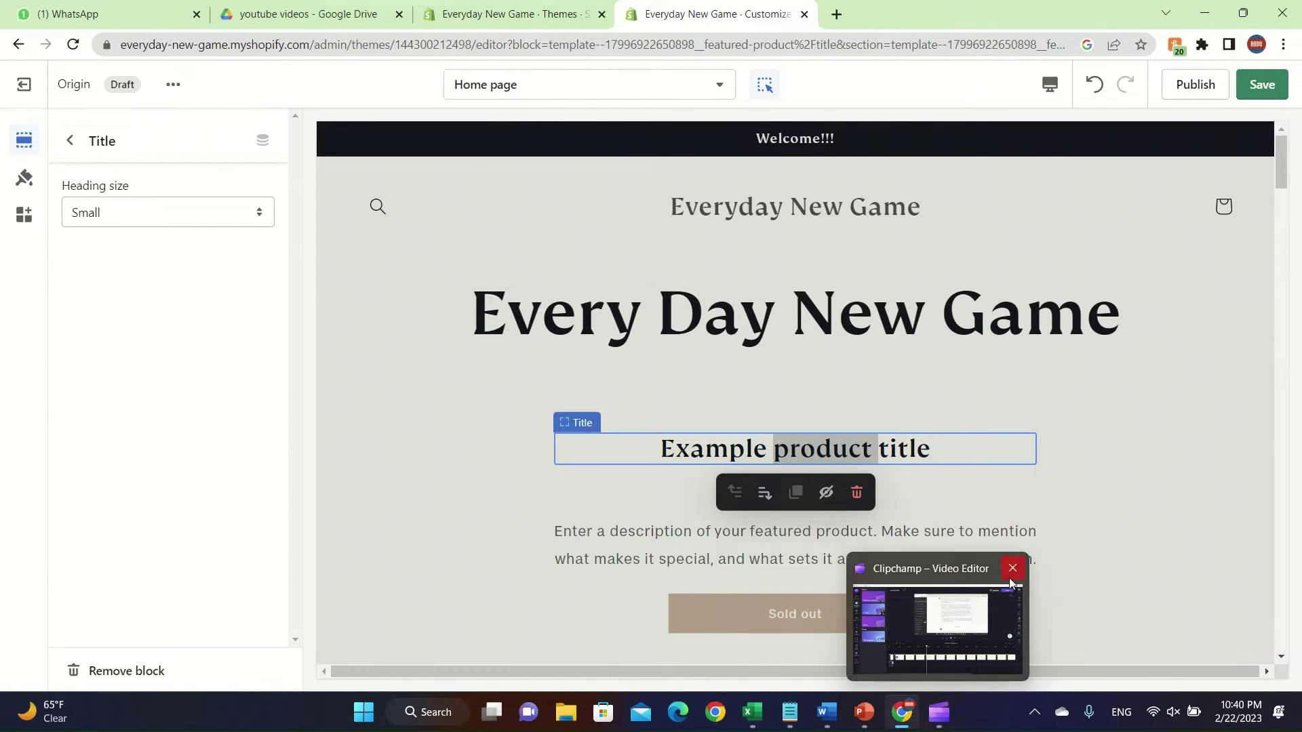
pyautogui.click(1013, 577)
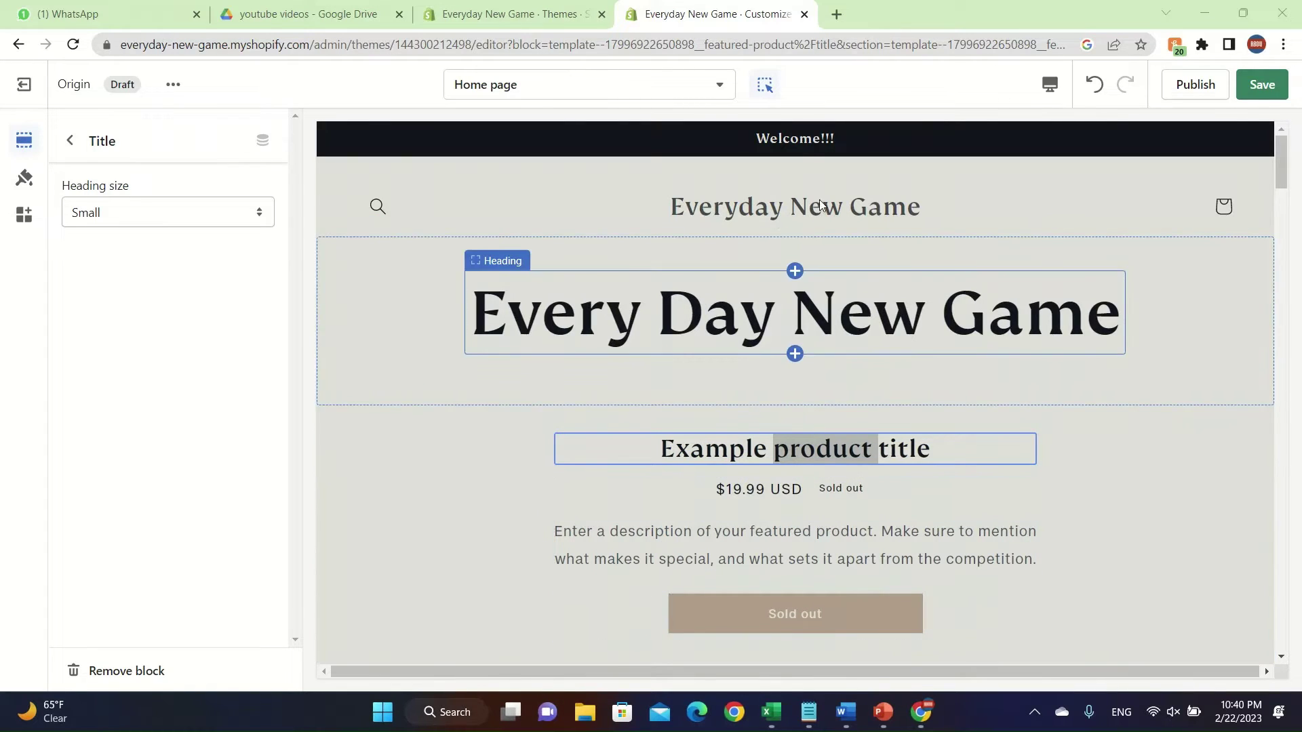
# Open the header settings and inspect the featured product's price, title and description blocks.
pyautogui.click(819, 203)
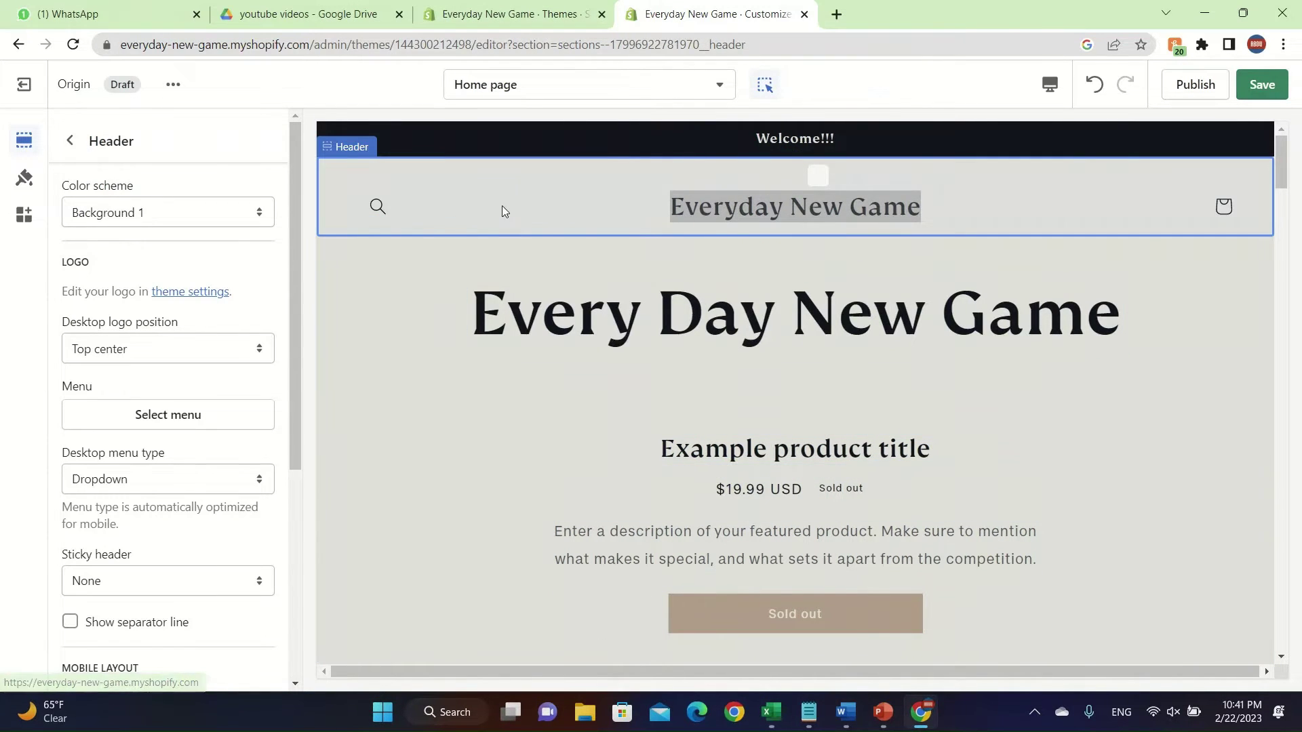
pyautogui.scroll(-3, 658, 390)
pyautogui.click(758, 327)
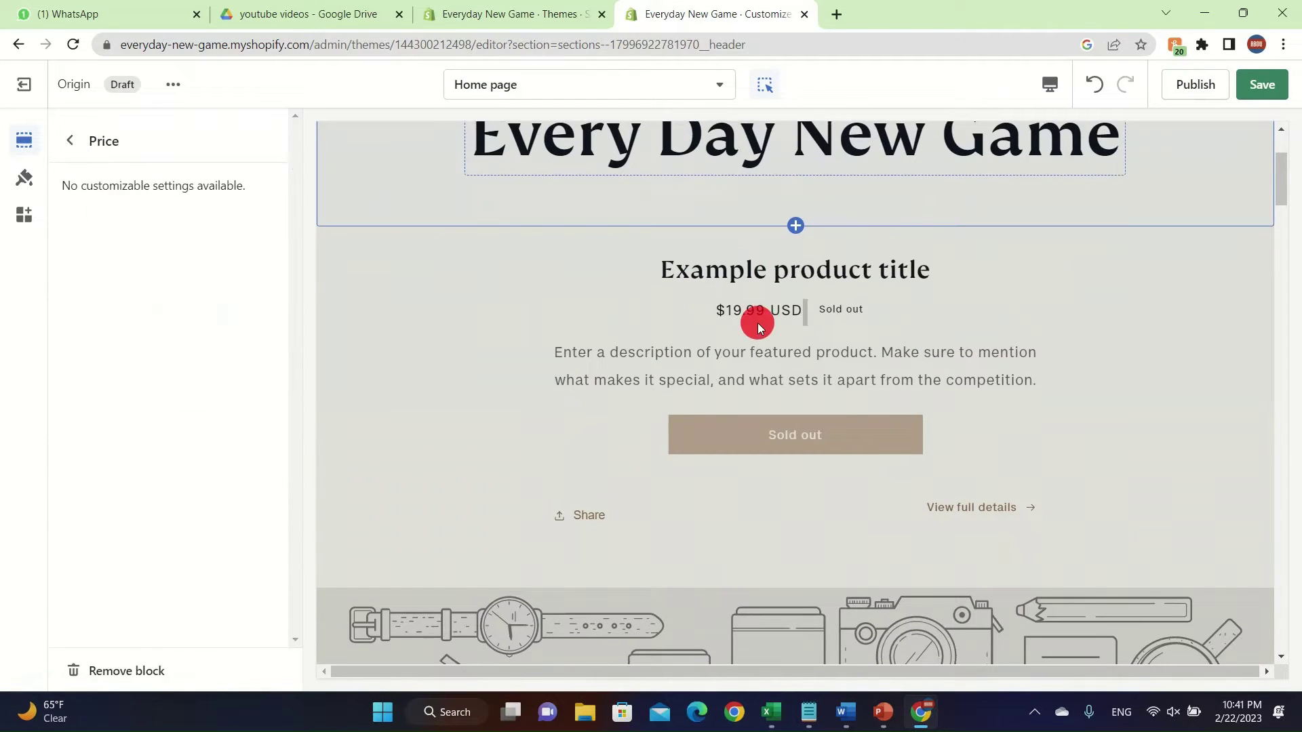
pyautogui.doubleClick(780, 256)
pyautogui.tripleClick(688, 270)
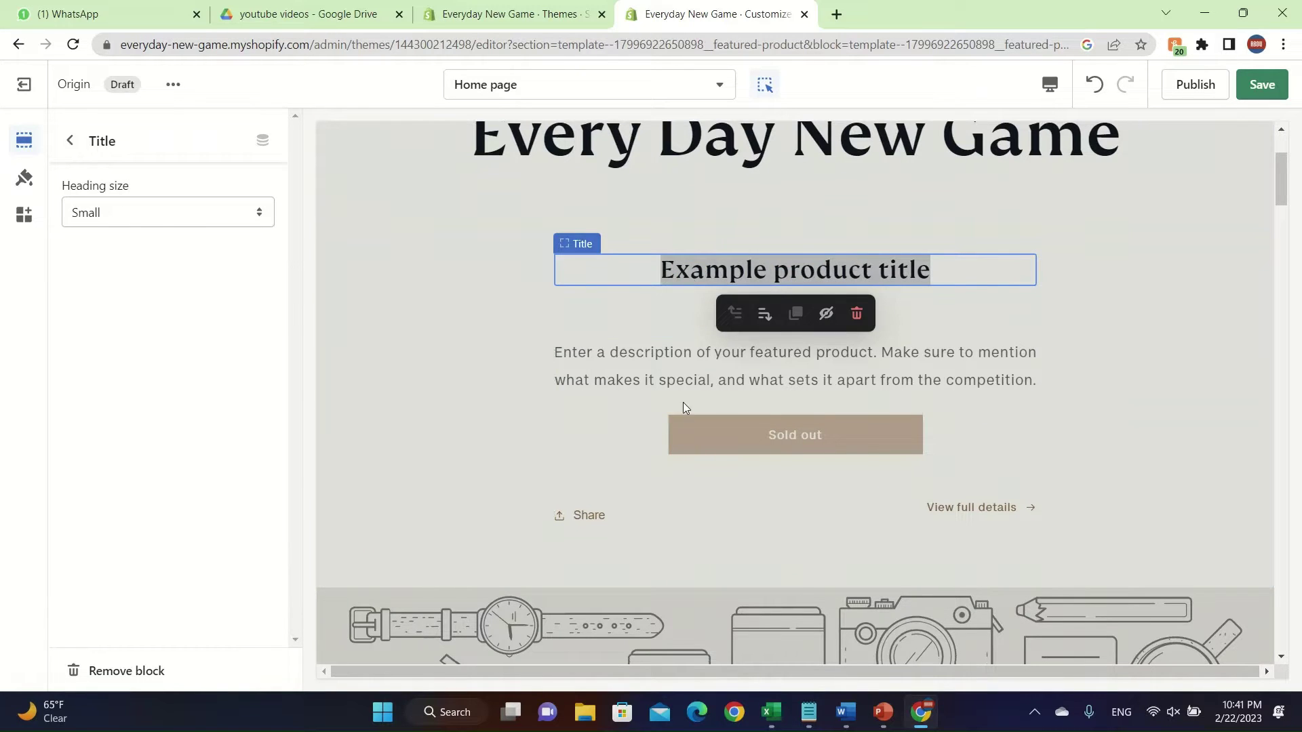
pyautogui.click(719, 377)
pyautogui.tripleClick(758, 309)
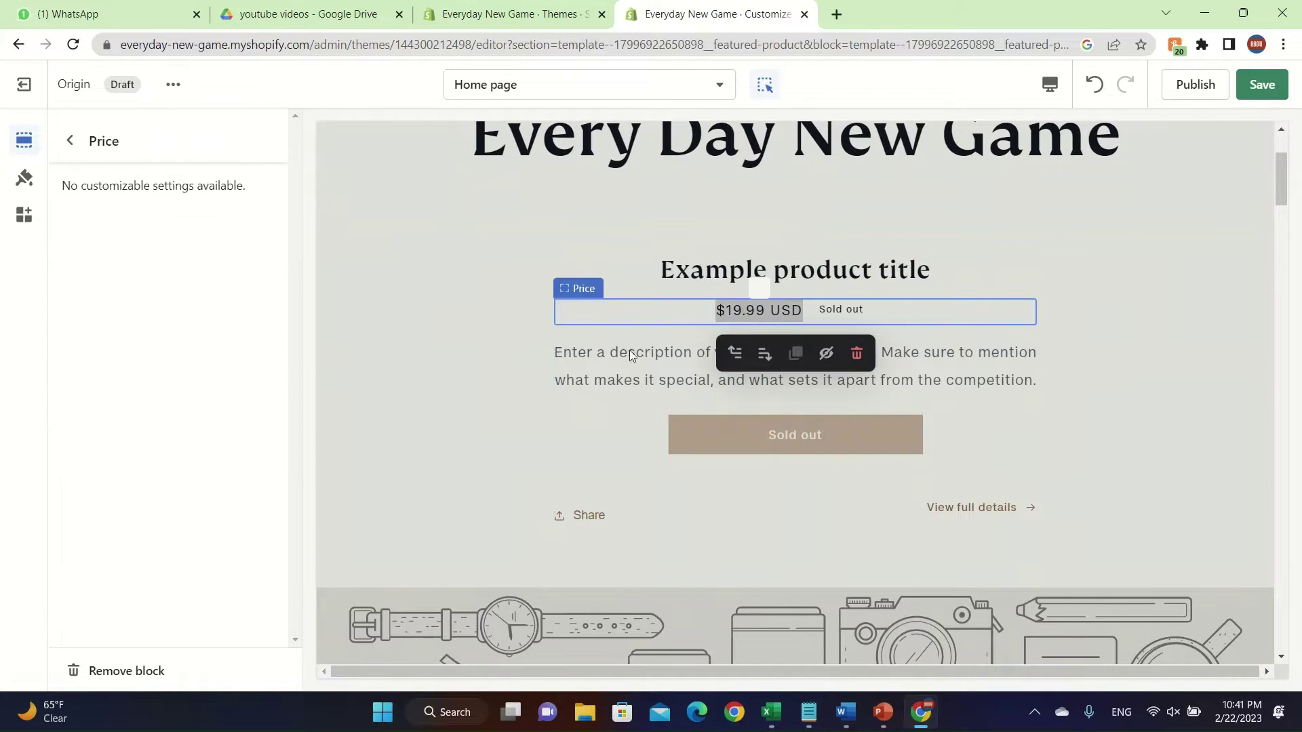
pyautogui.tripleClick(610, 358)
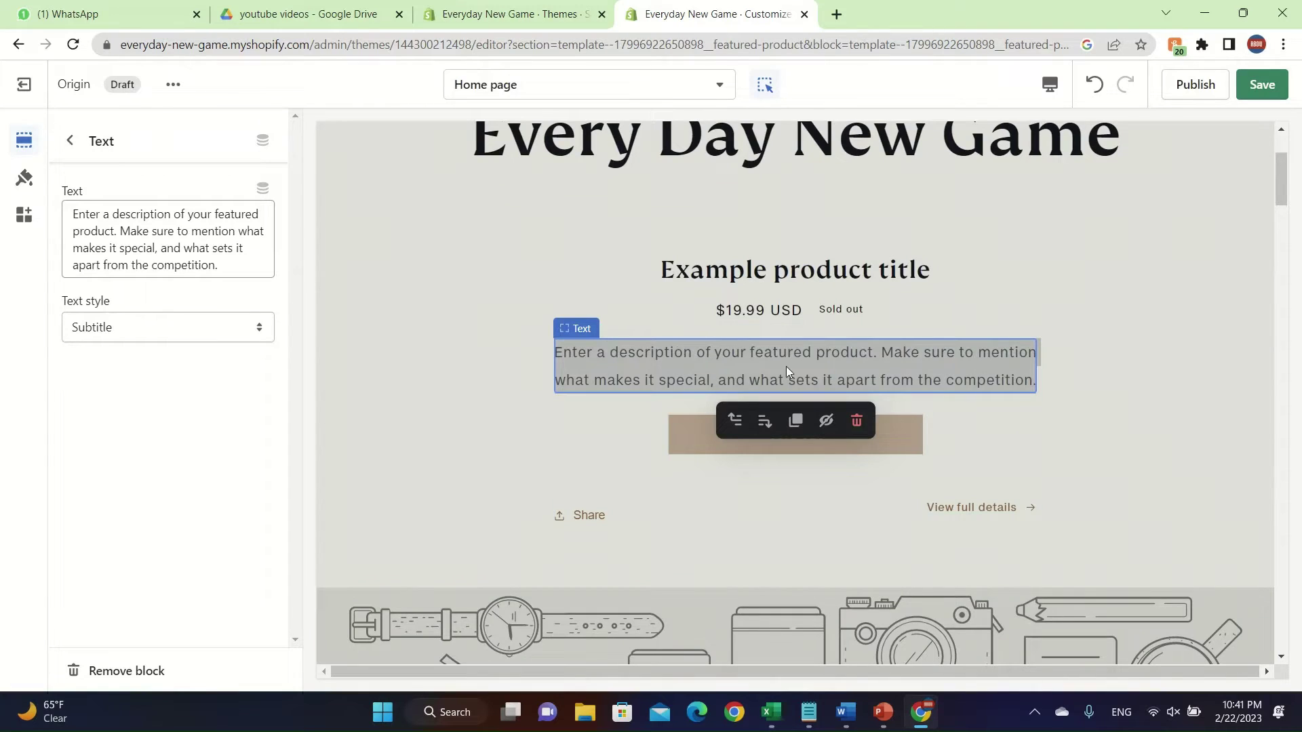
pyautogui.scroll(3, 834, 360)
pyautogui.click(1091, 462)
# Delete the big Every Day New Game heading and return to the header settings.
pyautogui.click(875, 228)
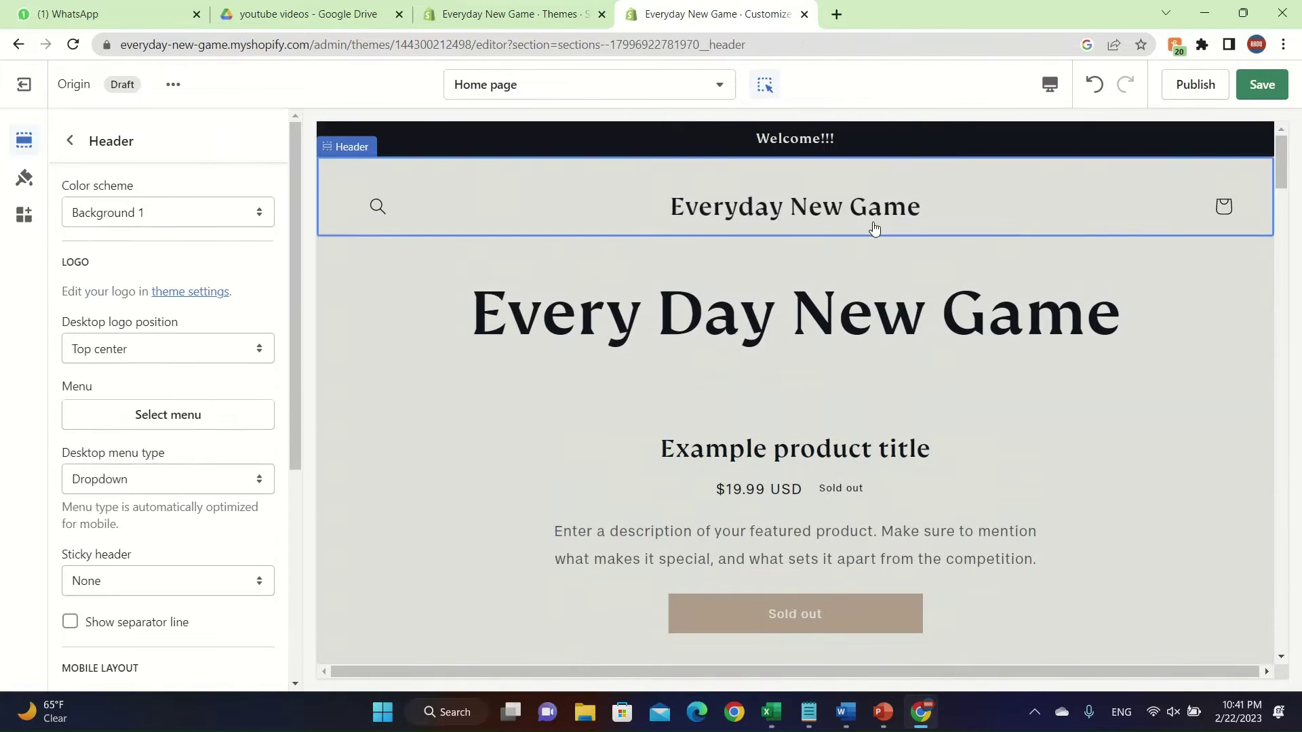
pyautogui.doubleClick(896, 293)
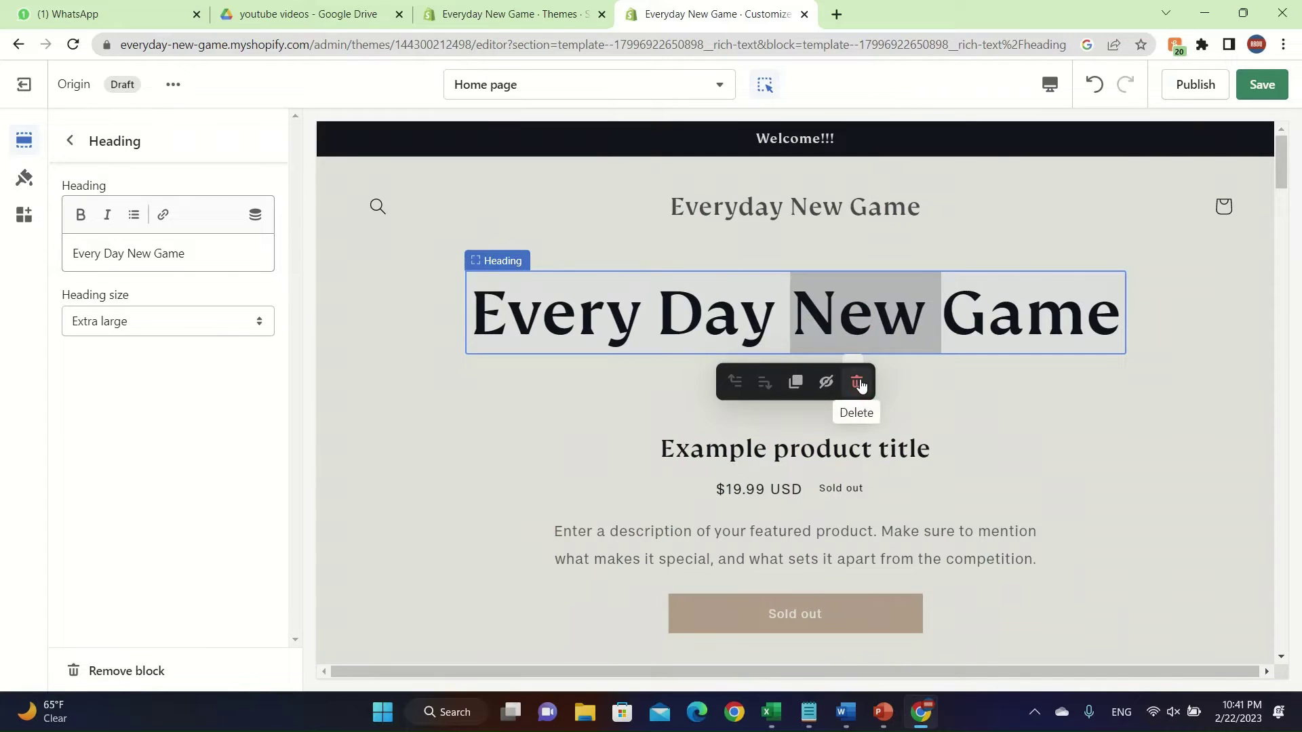
pyautogui.click(858, 382)
pyautogui.click(842, 206)
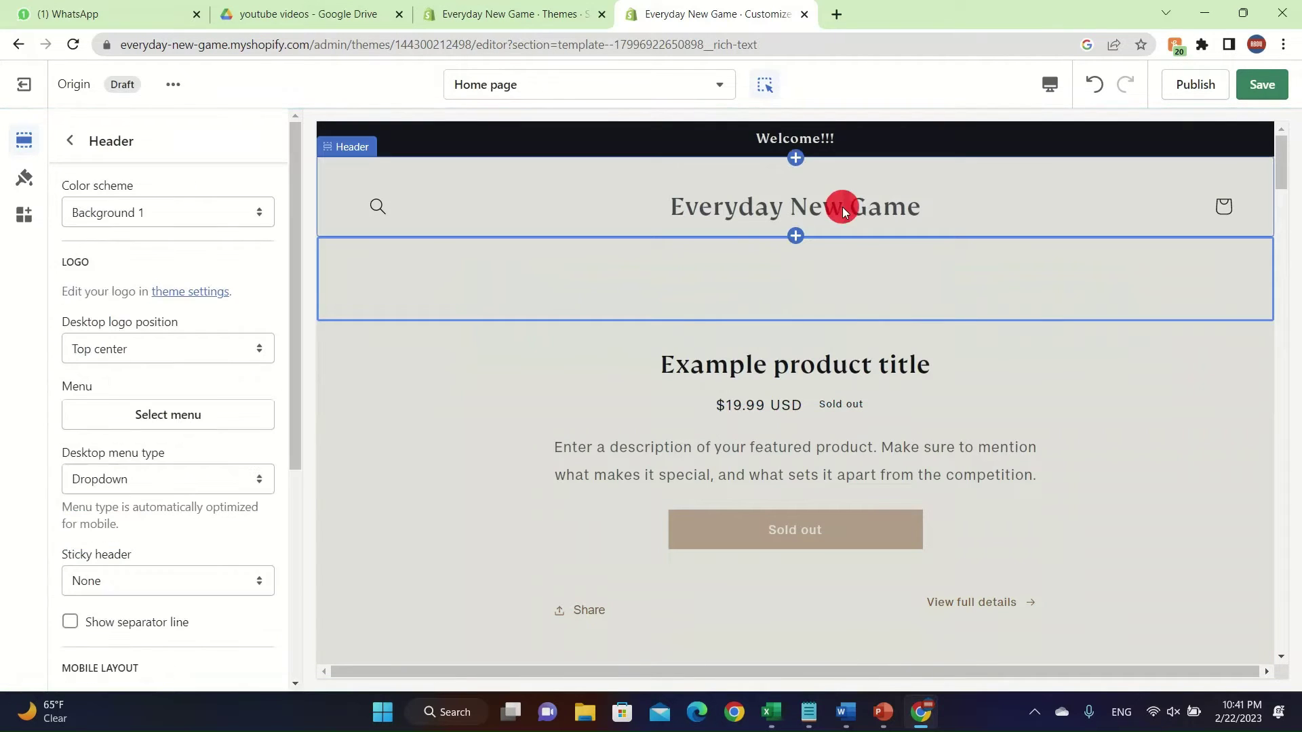
pyautogui.click(807, 221)
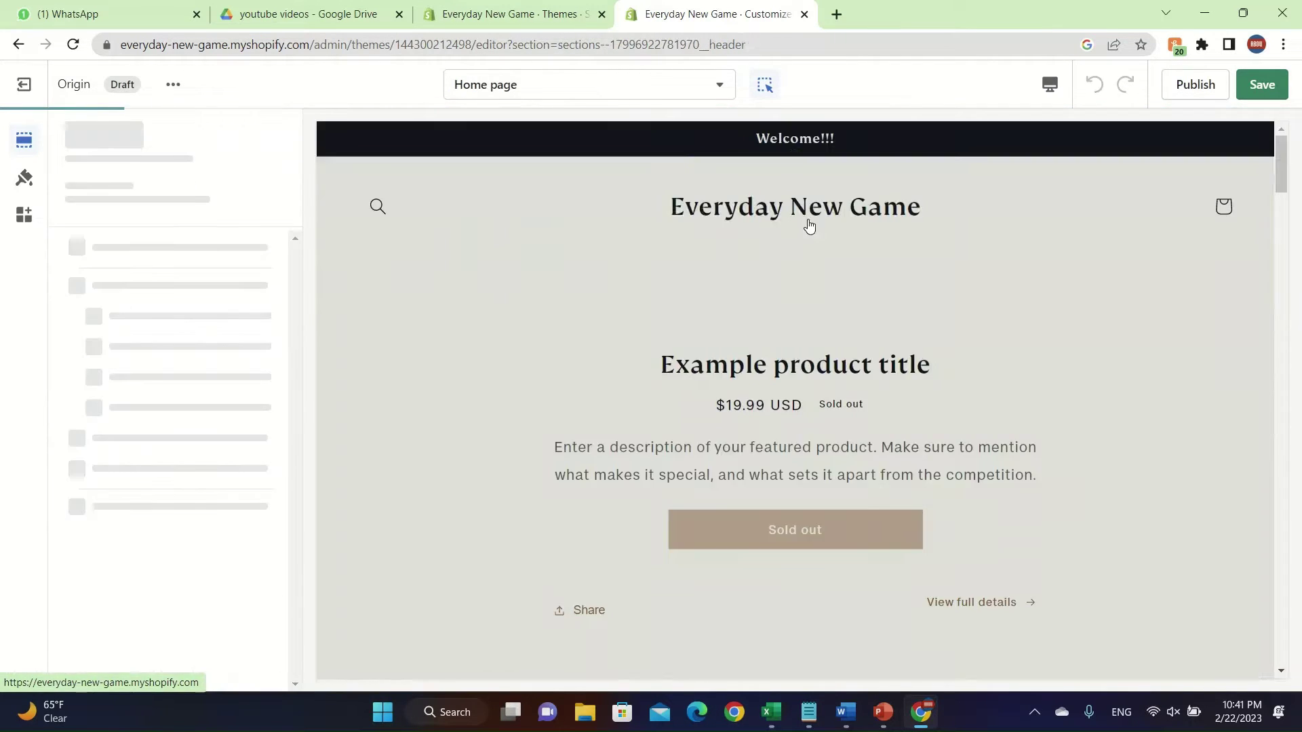
pyautogui.click(780, 206)
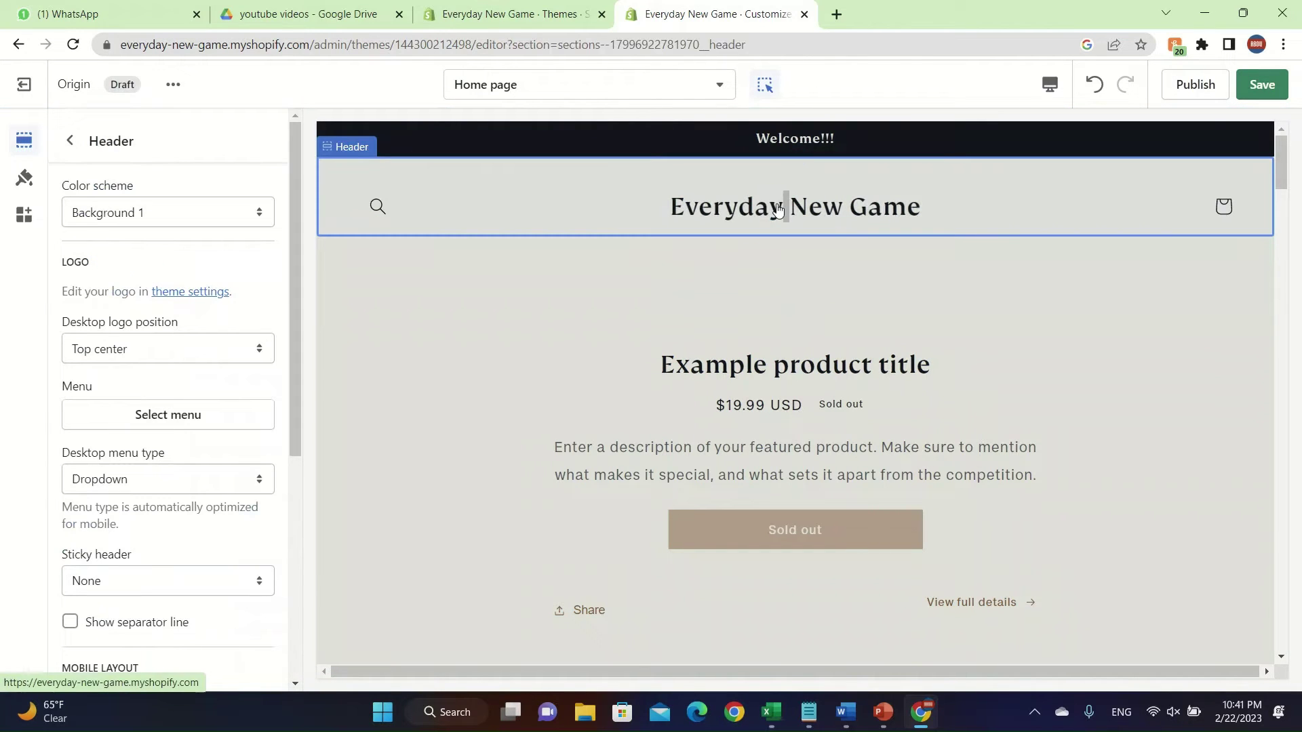
pyautogui.click(768, 211)
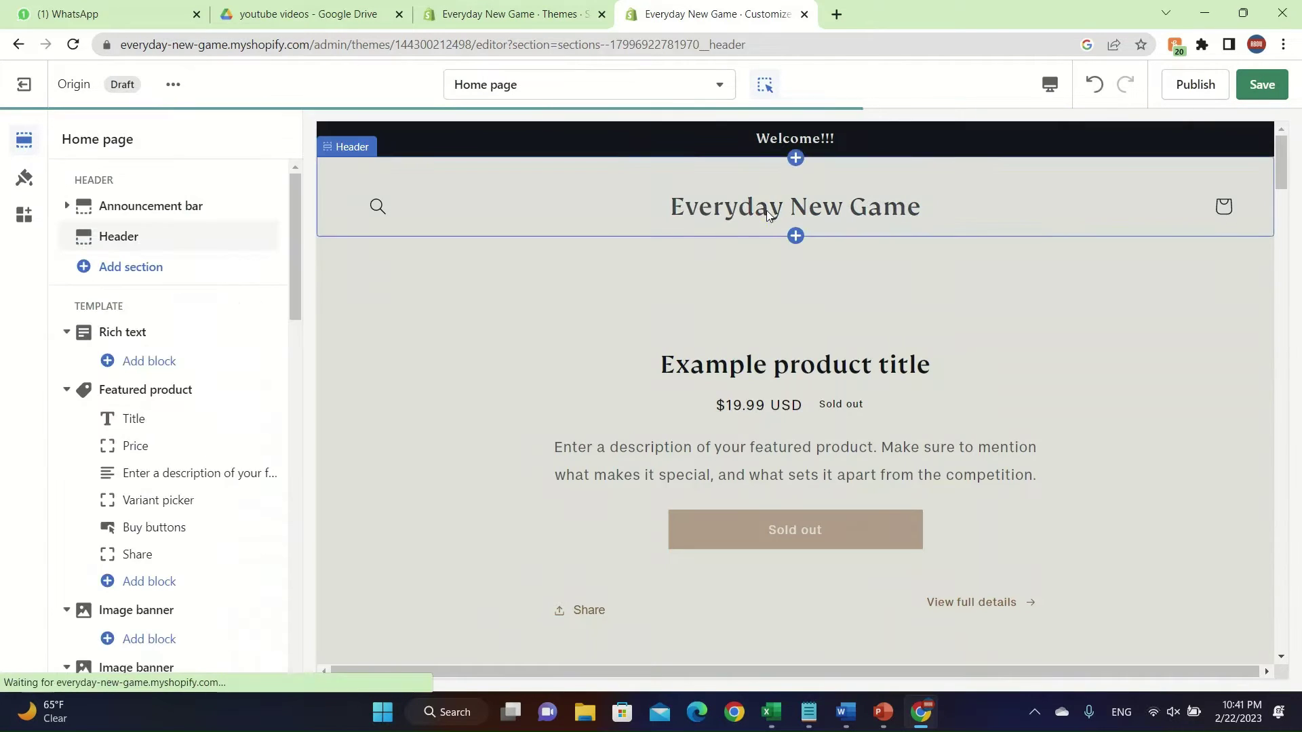
pyautogui.rightClick(762, 209)
pyautogui.click(711, 238)
# Hide the featured product's price and move its description down one position.
pyautogui.click(834, 406)
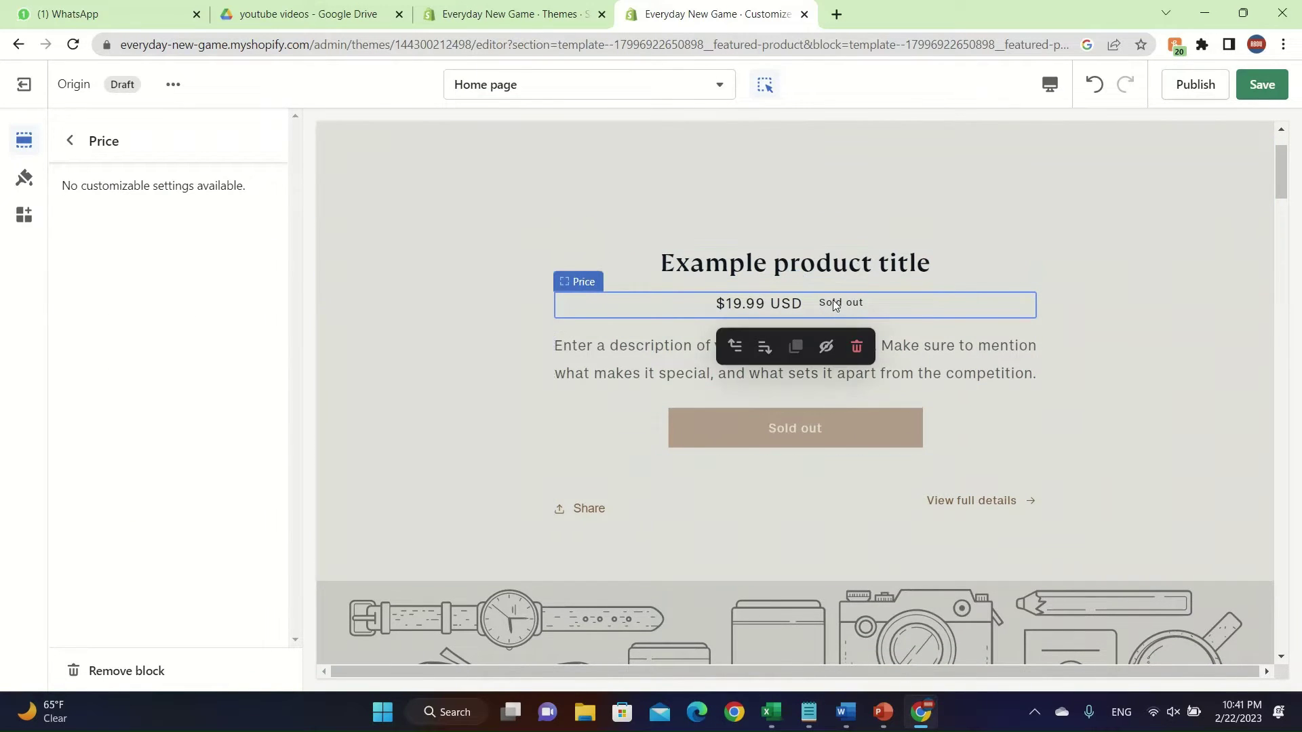
pyautogui.click(824, 350)
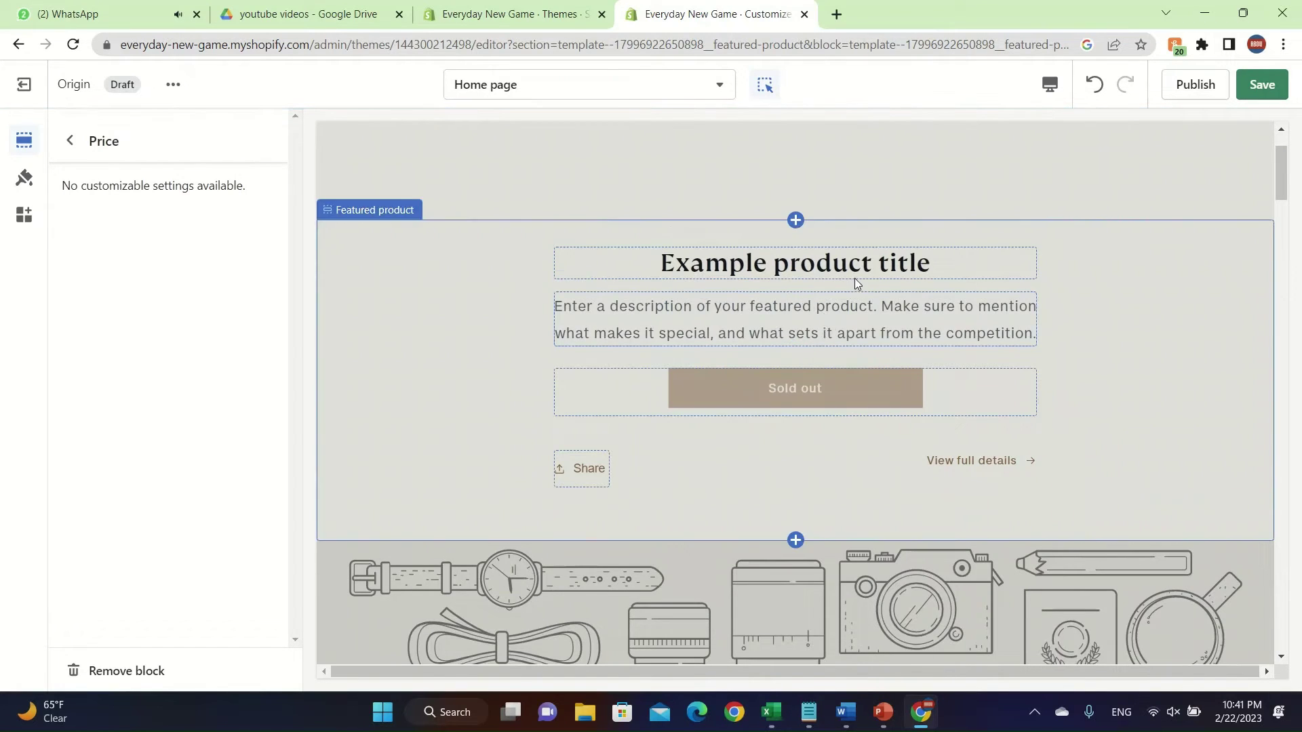
pyautogui.click(850, 315)
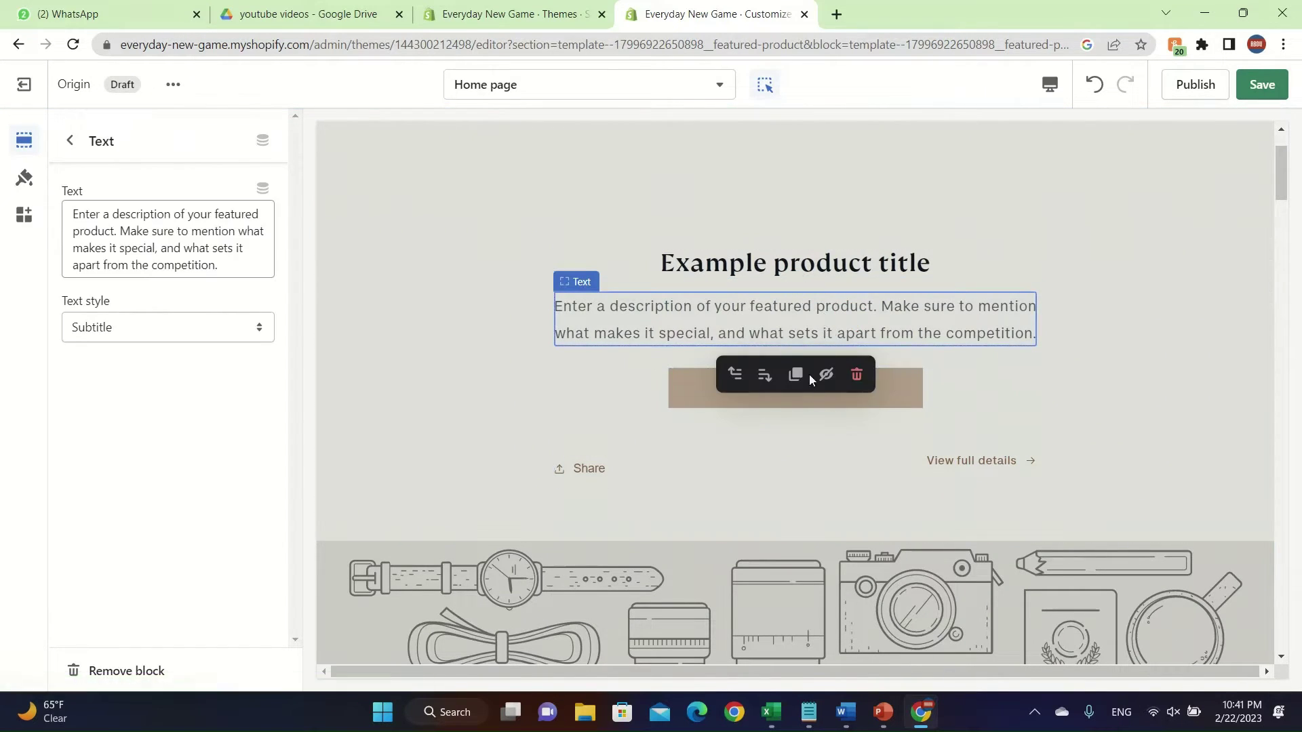
pyautogui.click(759, 377)
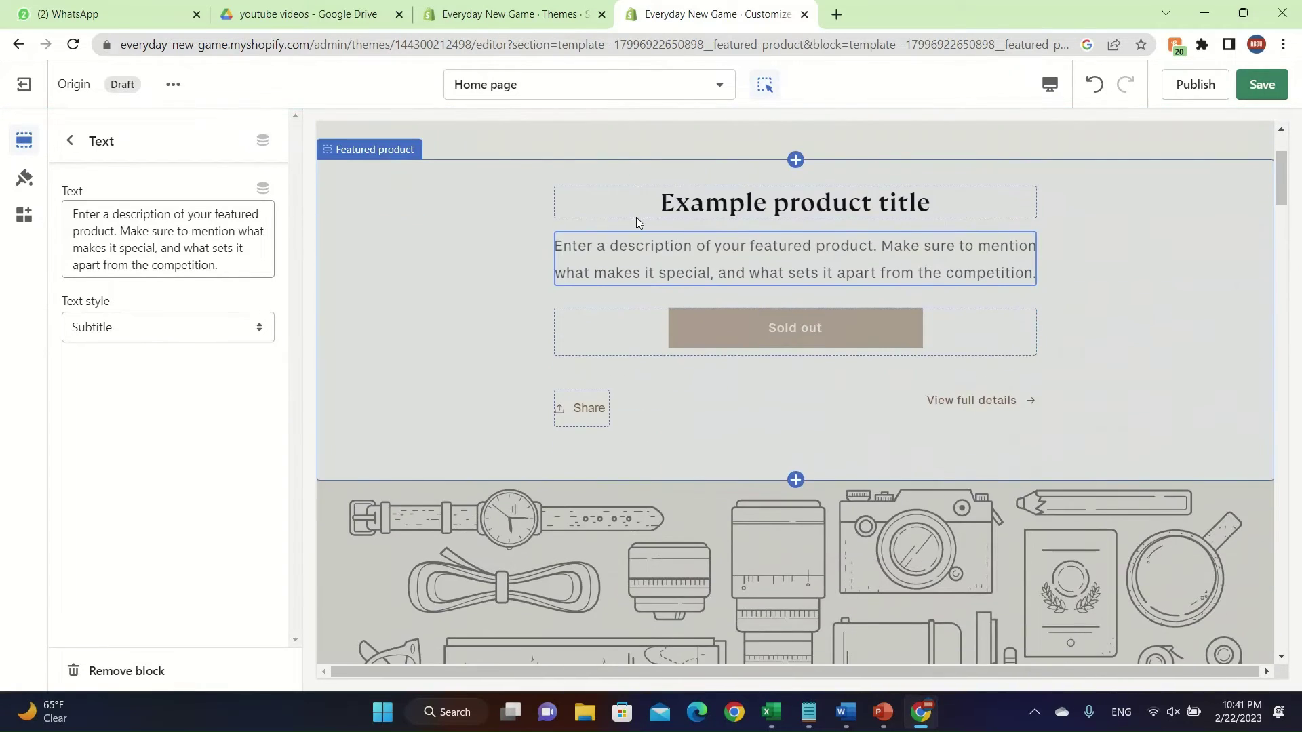
pyautogui.click(588, 132)
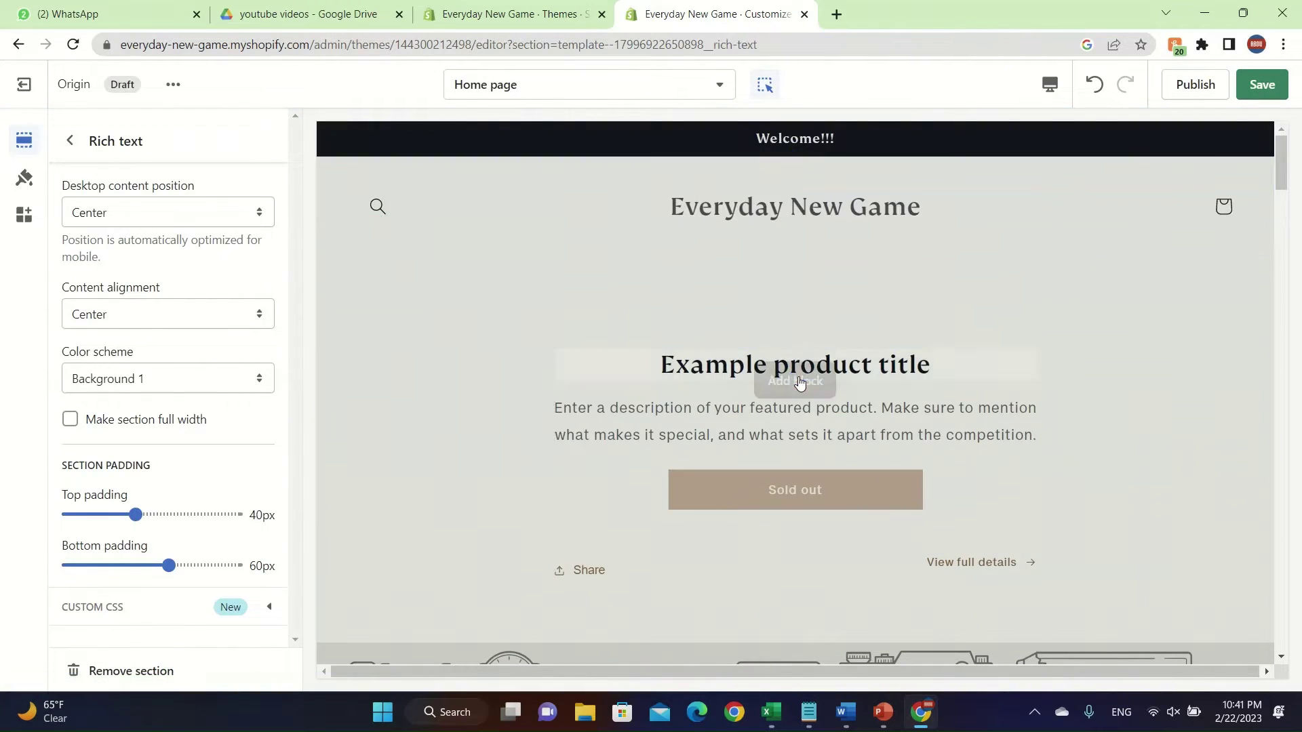
pyautogui.click(680, 370)
pyautogui.click(1169, 358)
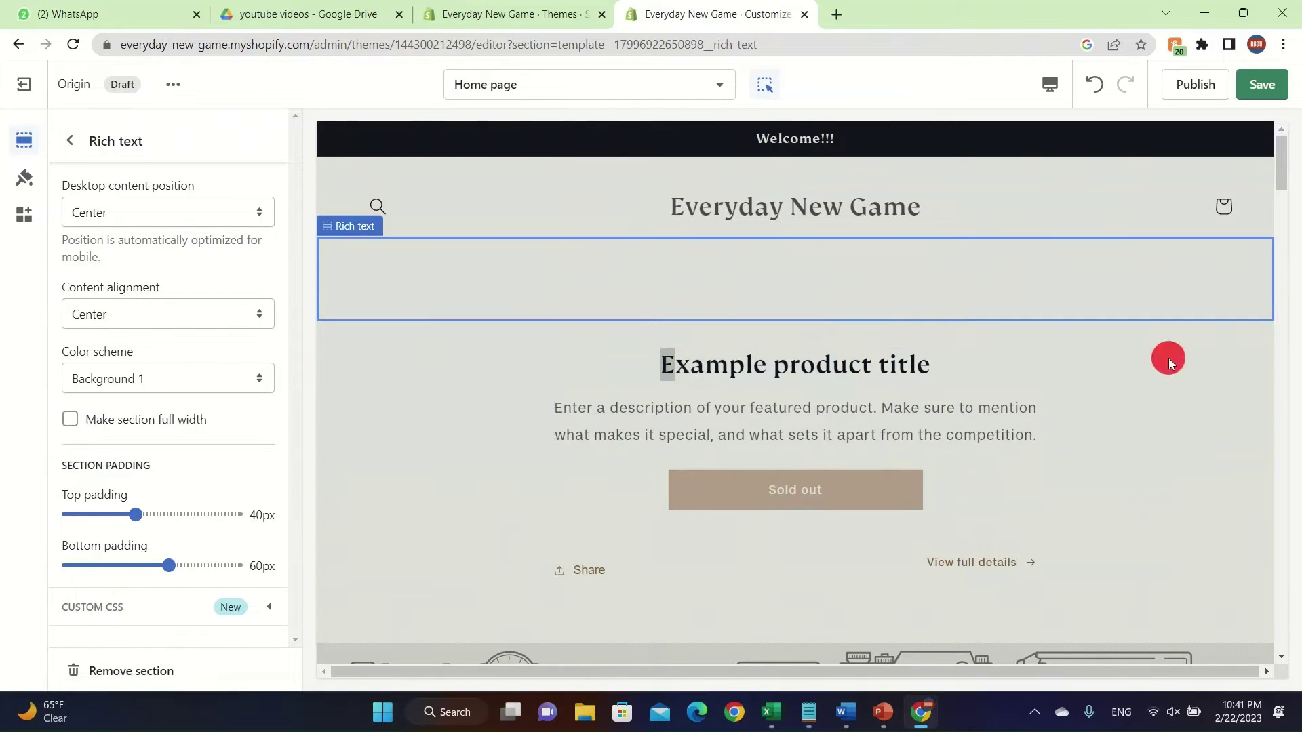
# Scroll to the testimonials and delete the 'Write an introduction for your testimonials' heading.
pyautogui.scroll(-4, 823, 377)
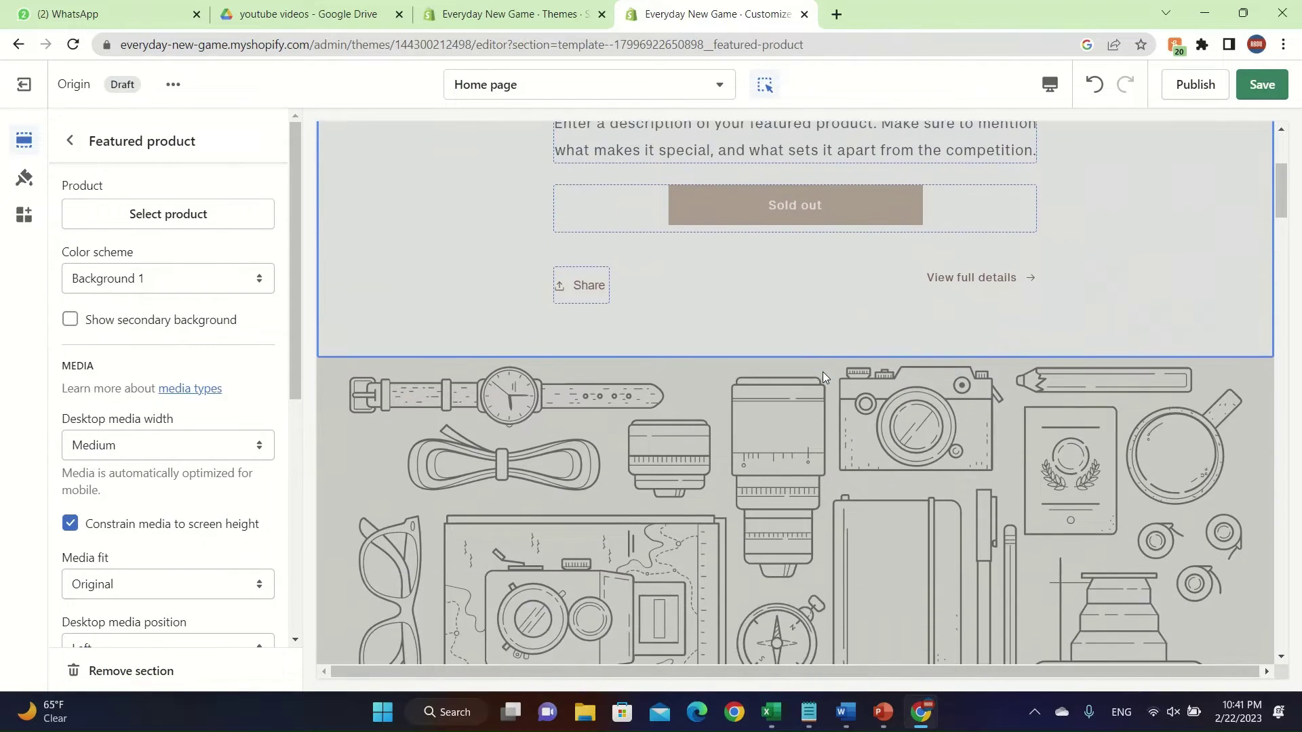
pyautogui.scroll(-3, 823, 372)
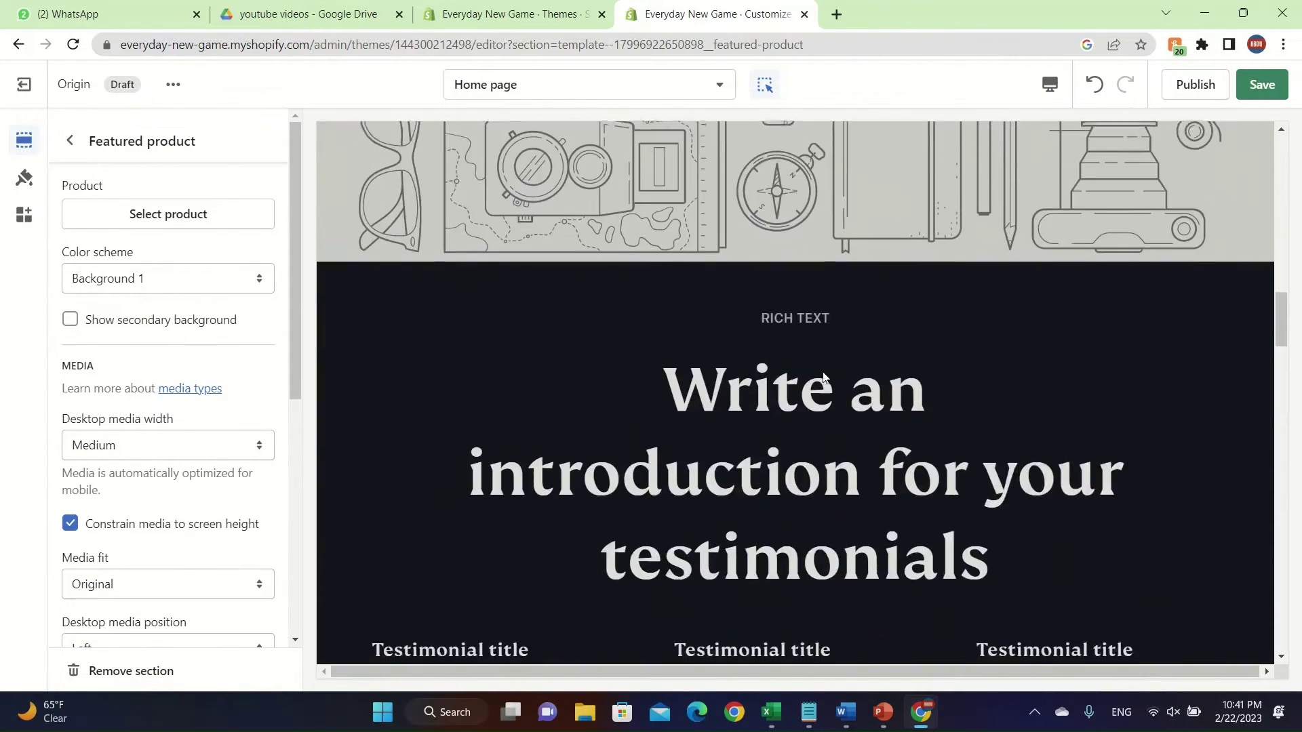
pyautogui.scroll(7, 823, 372)
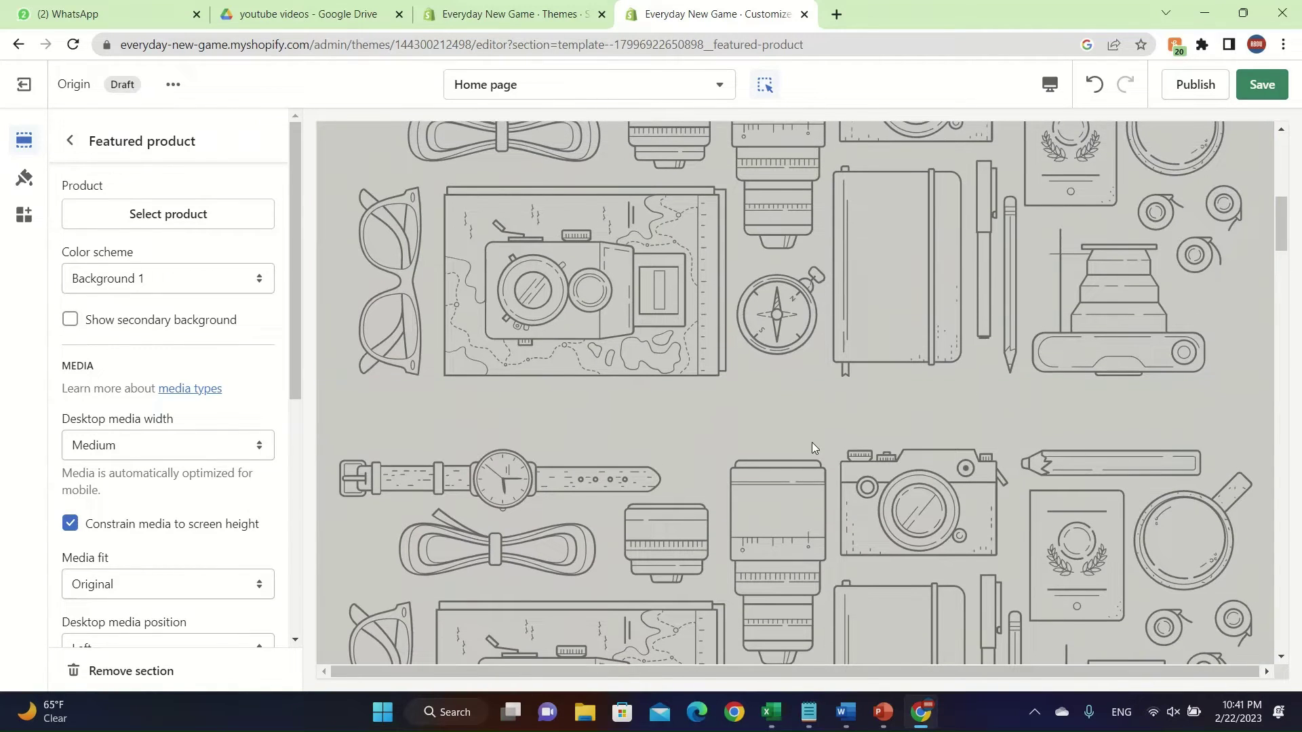
pyautogui.click(633, 328)
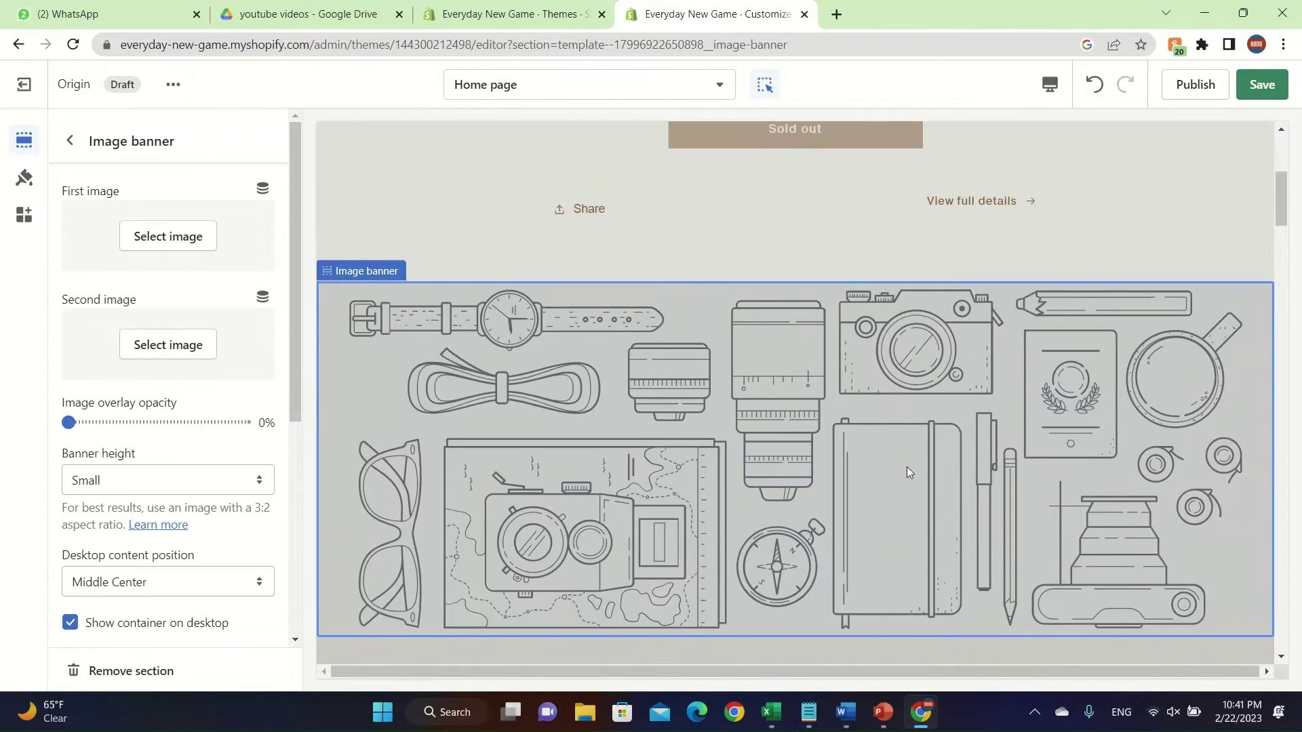
pyautogui.scroll(-5, 906, 467)
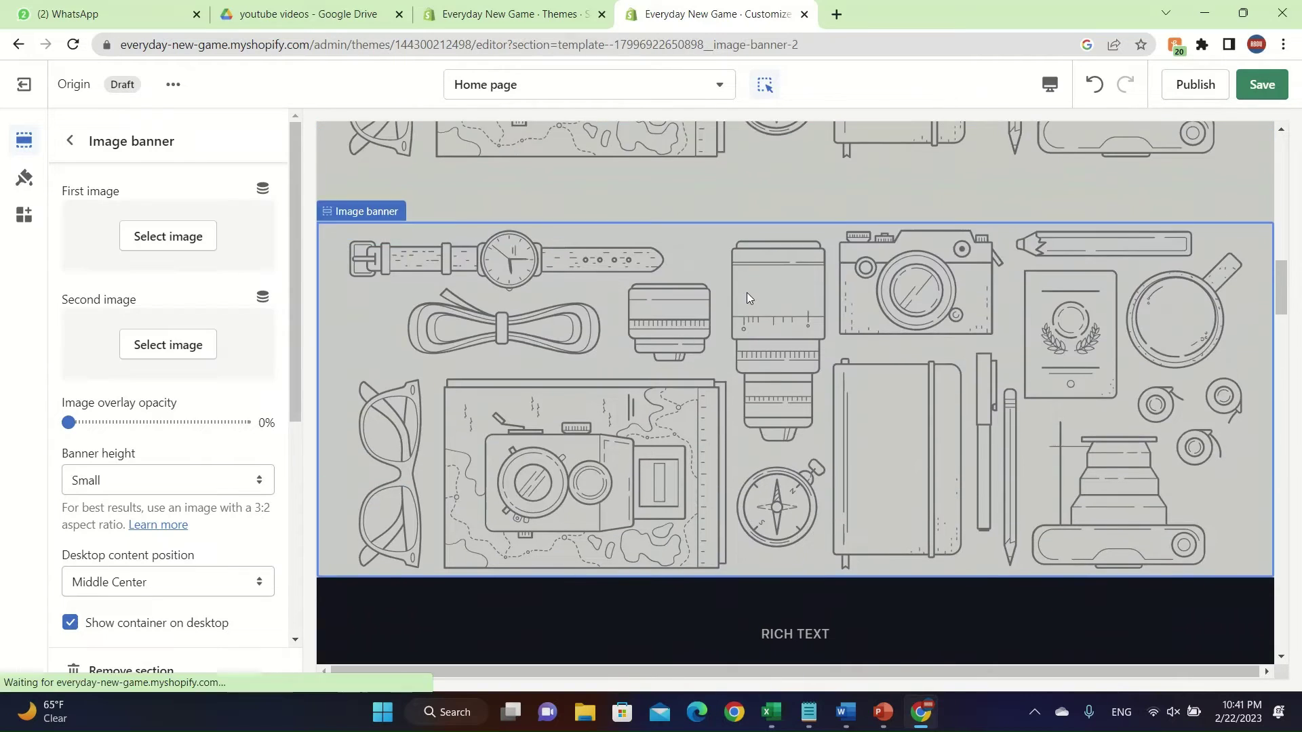
pyautogui.scroll(-6, 746, 292)
pyautogui.click(793, 355)
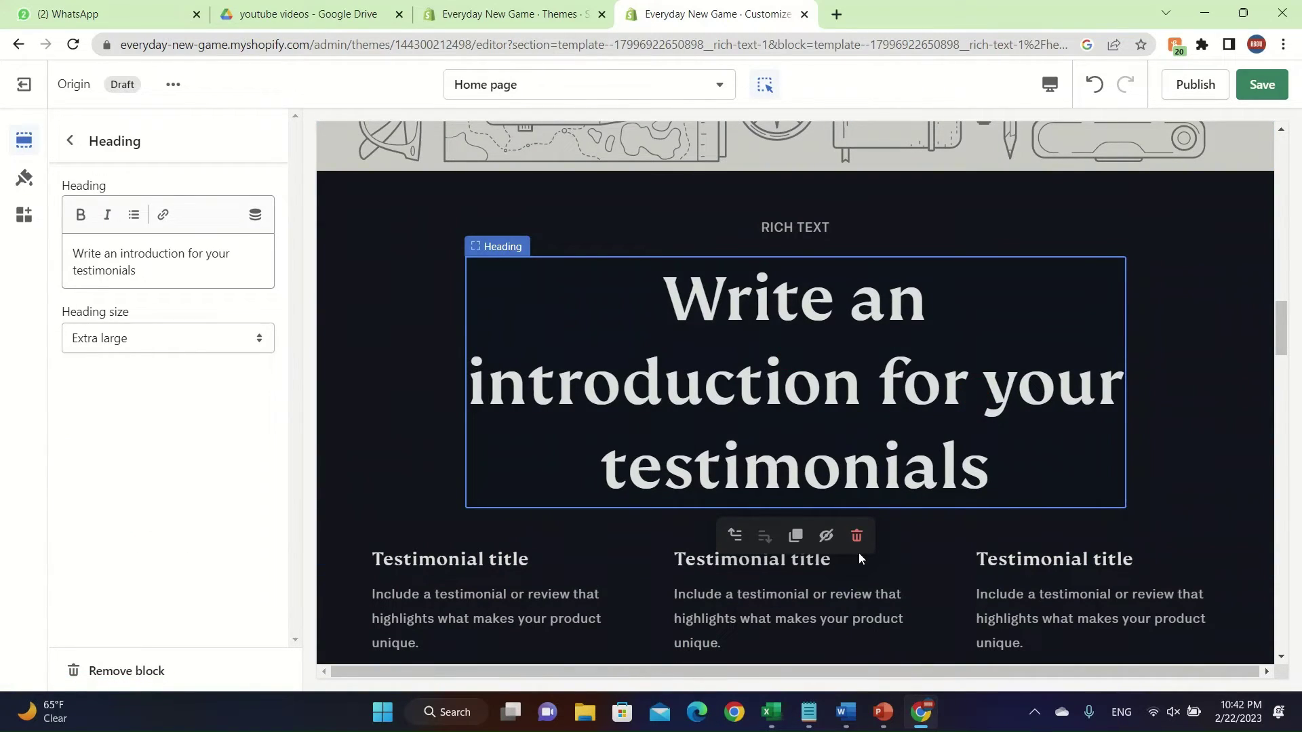
pyautogui.click(857, 535)
pyautogui.click(806, 335)
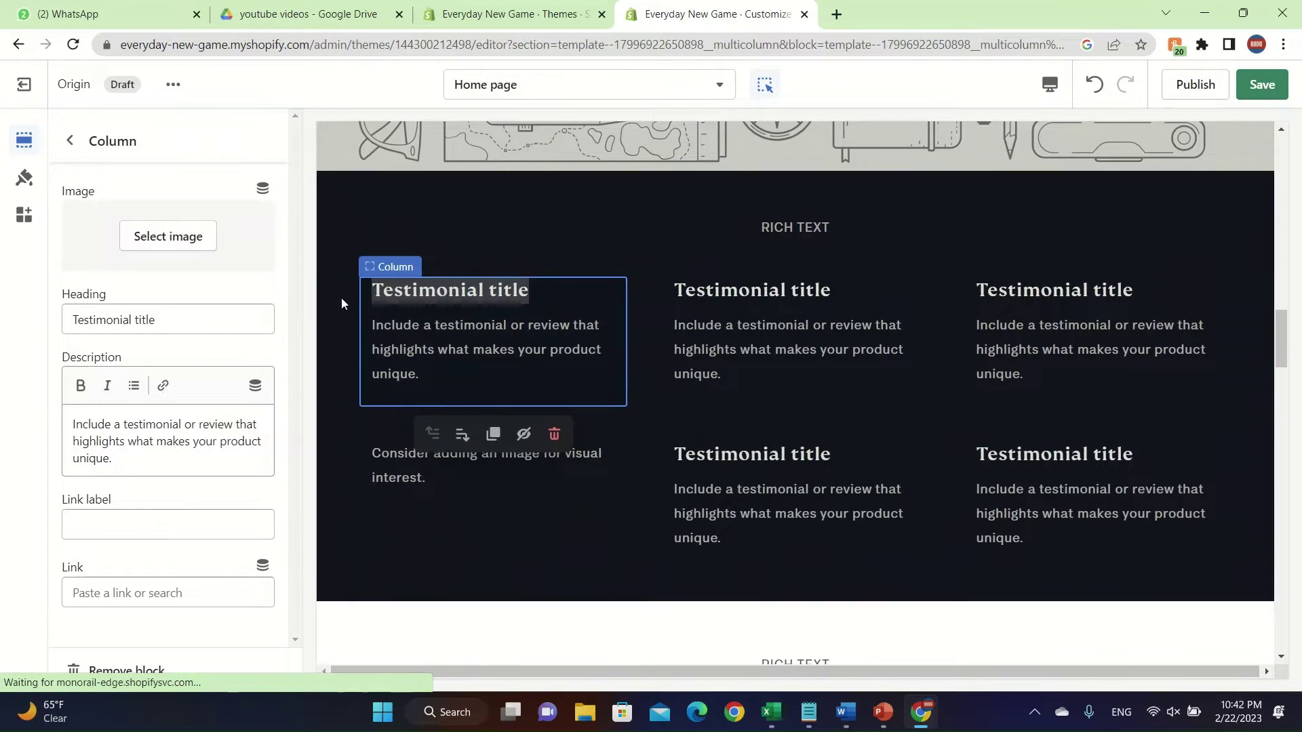
# Title the first testimonial 'Make Our Company' with the 'greatest companies start with zero' description.
pyautogui.tripleClick(174, 311)
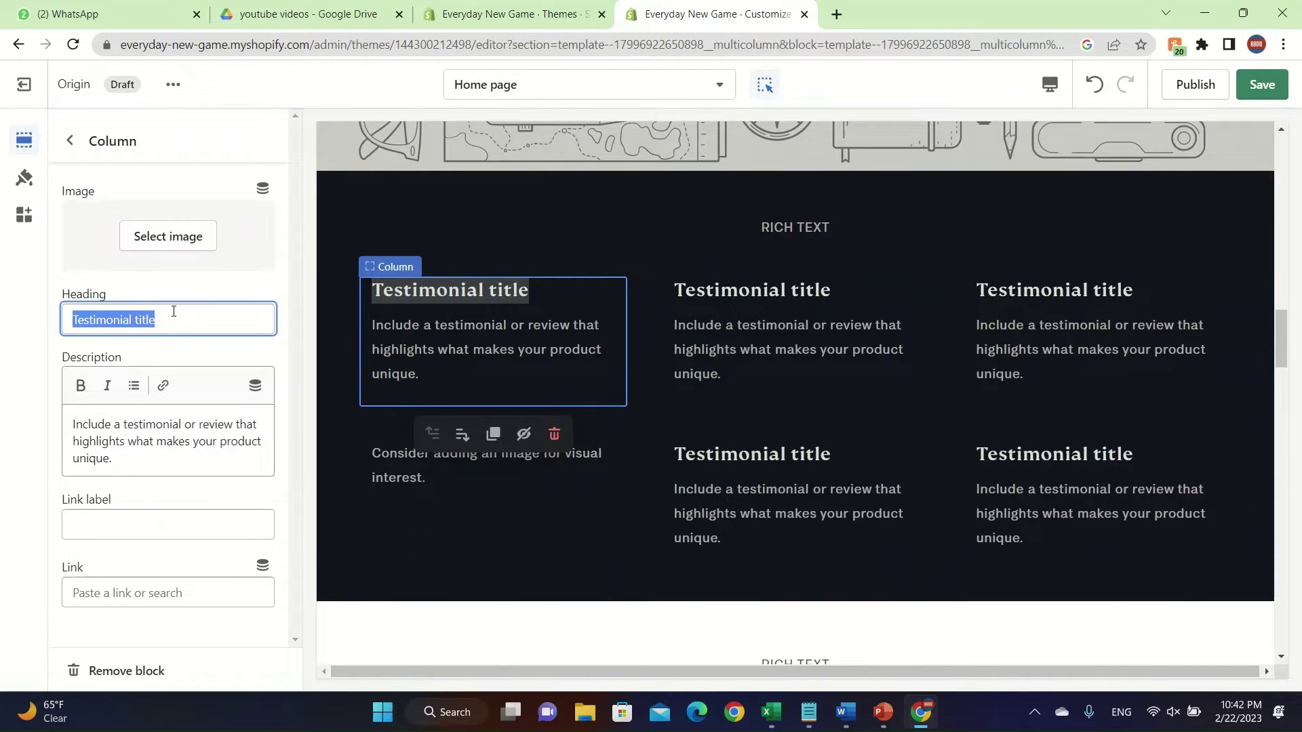
pyautogui.write('Make Our Company')
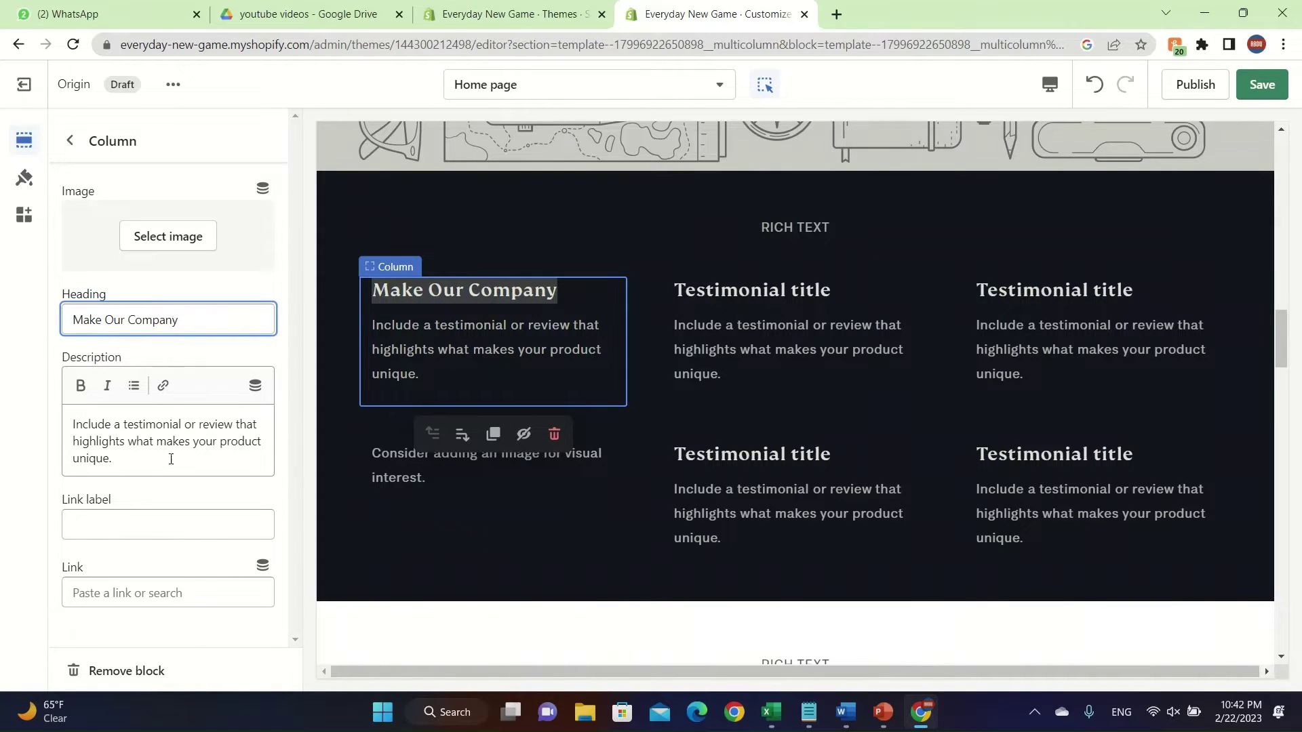
pyautogui.click(160, 450)
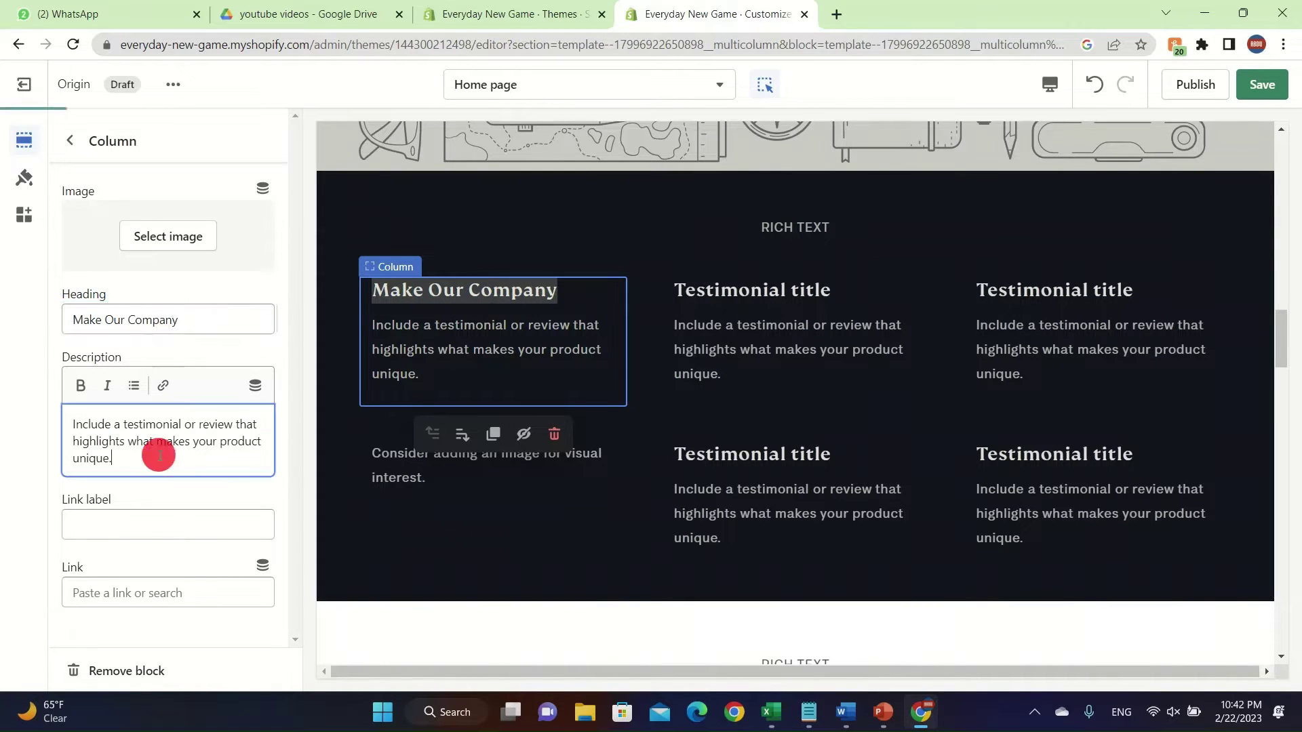
pyautogui.hotkey('ctrl', 'a')
pyautogui.write('Te')
pyautogui.press('BackSpace')
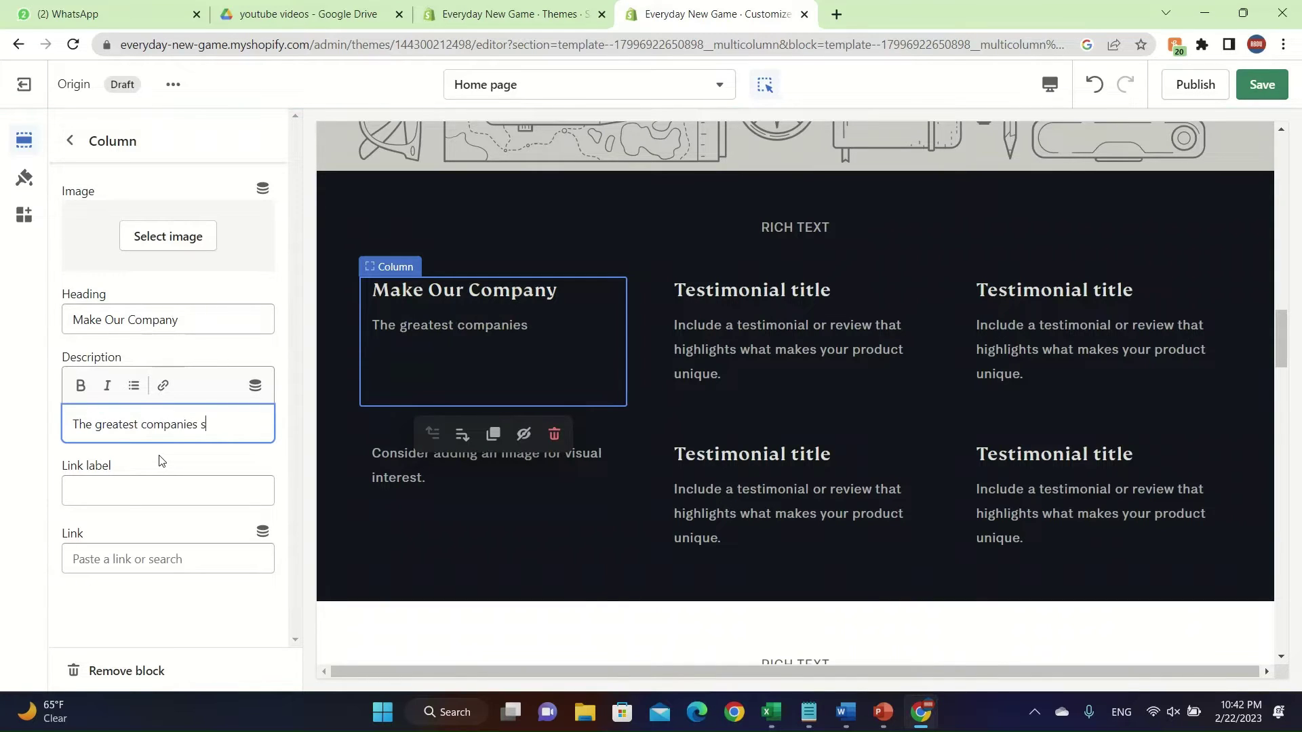
pyautogui.write('zero so I want to pursue that.')
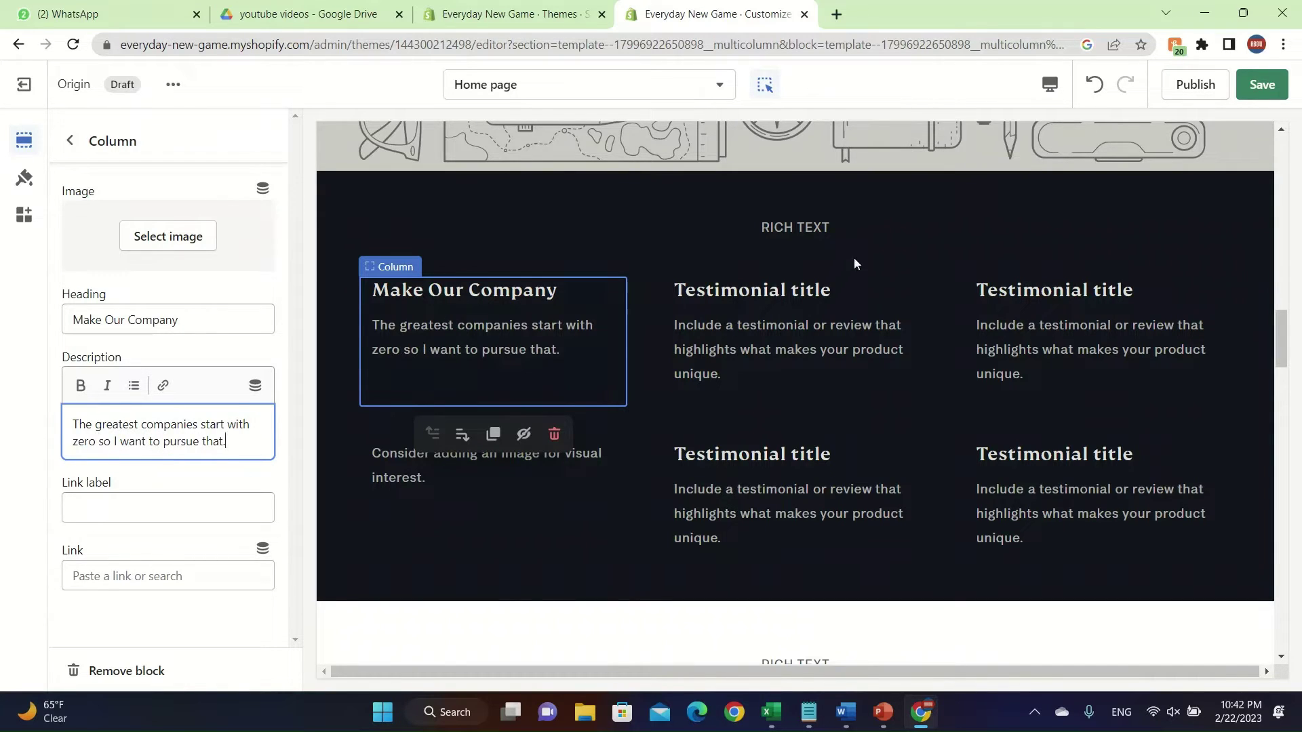
pyautogui.click(826, 325)
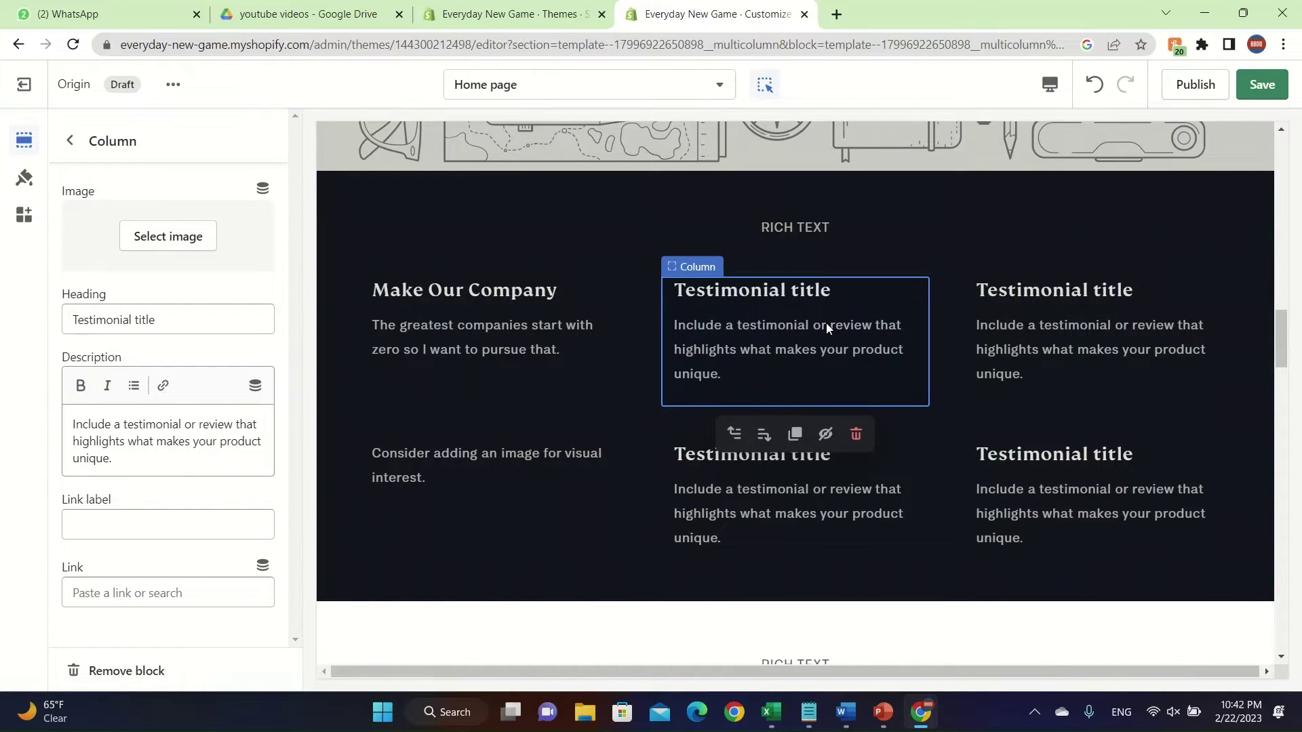
# Scroll past the Blog posts section and select the collage's empty image block.
pyautogui.scroll(-5, 825, 328)
pyautogui.scroll(3, 825, 328)
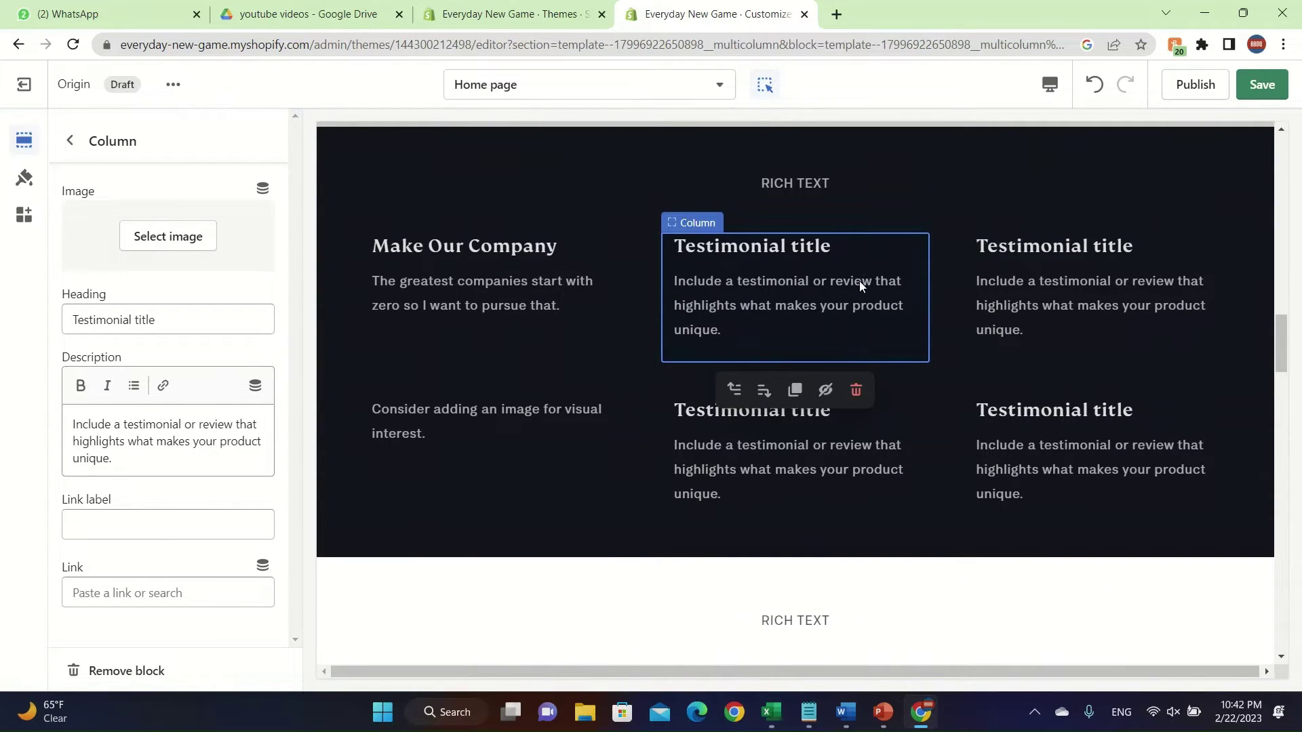
pyautogui.scroll(-6, 859, 281)
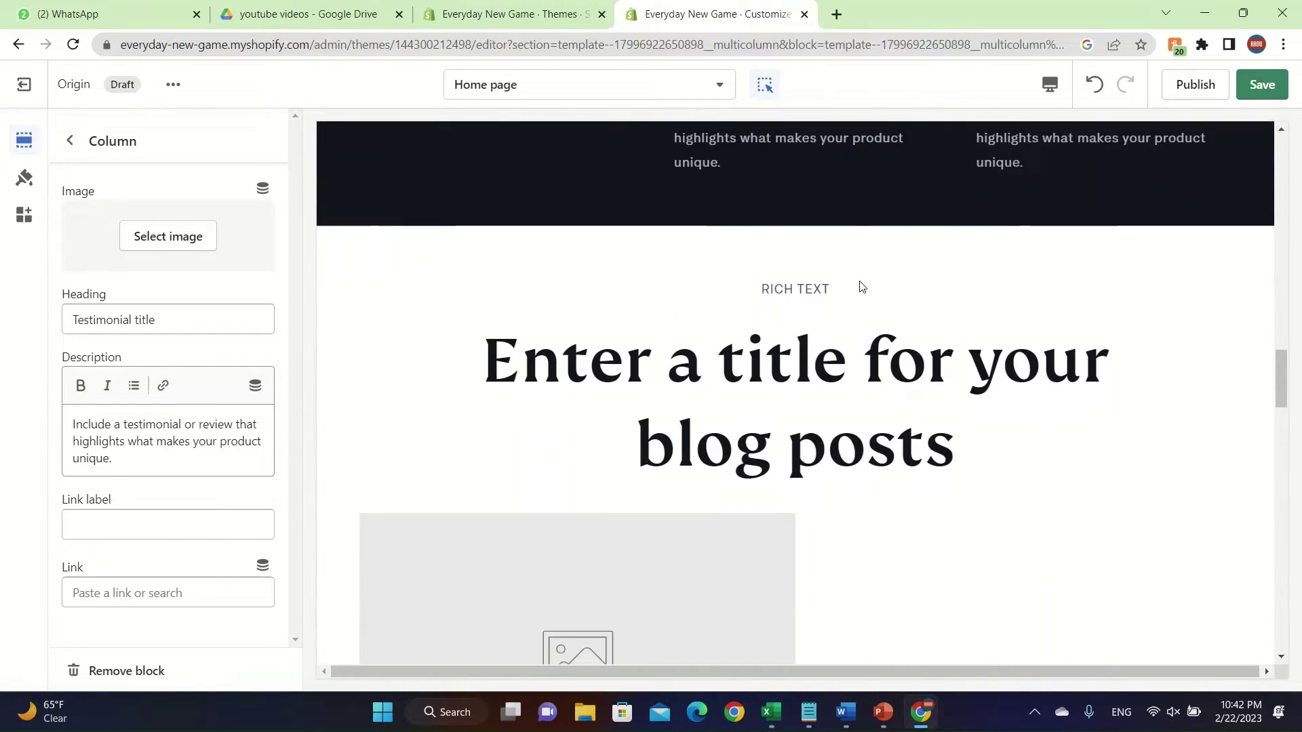
pyautogui.scroll(1, 860, 280)
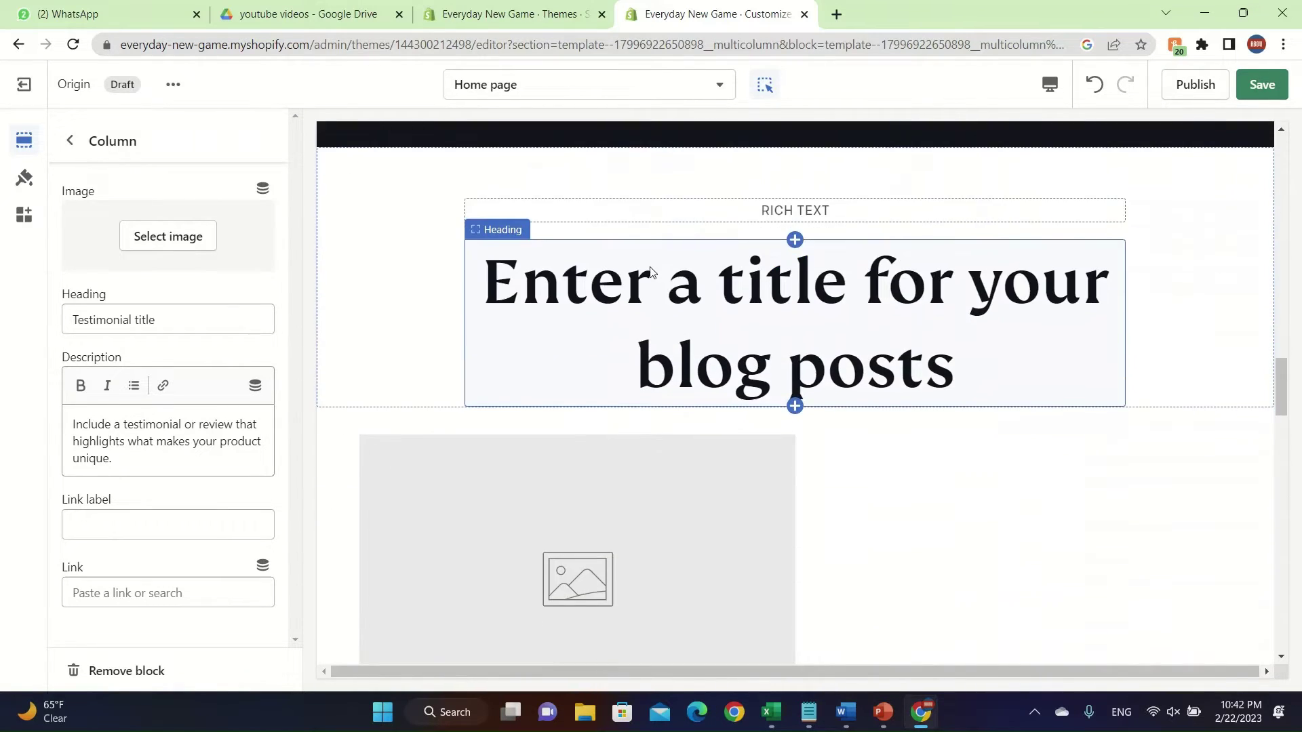
pyautogui.scroll(-5, 575, 431)
pyautogui.click(641, 371)
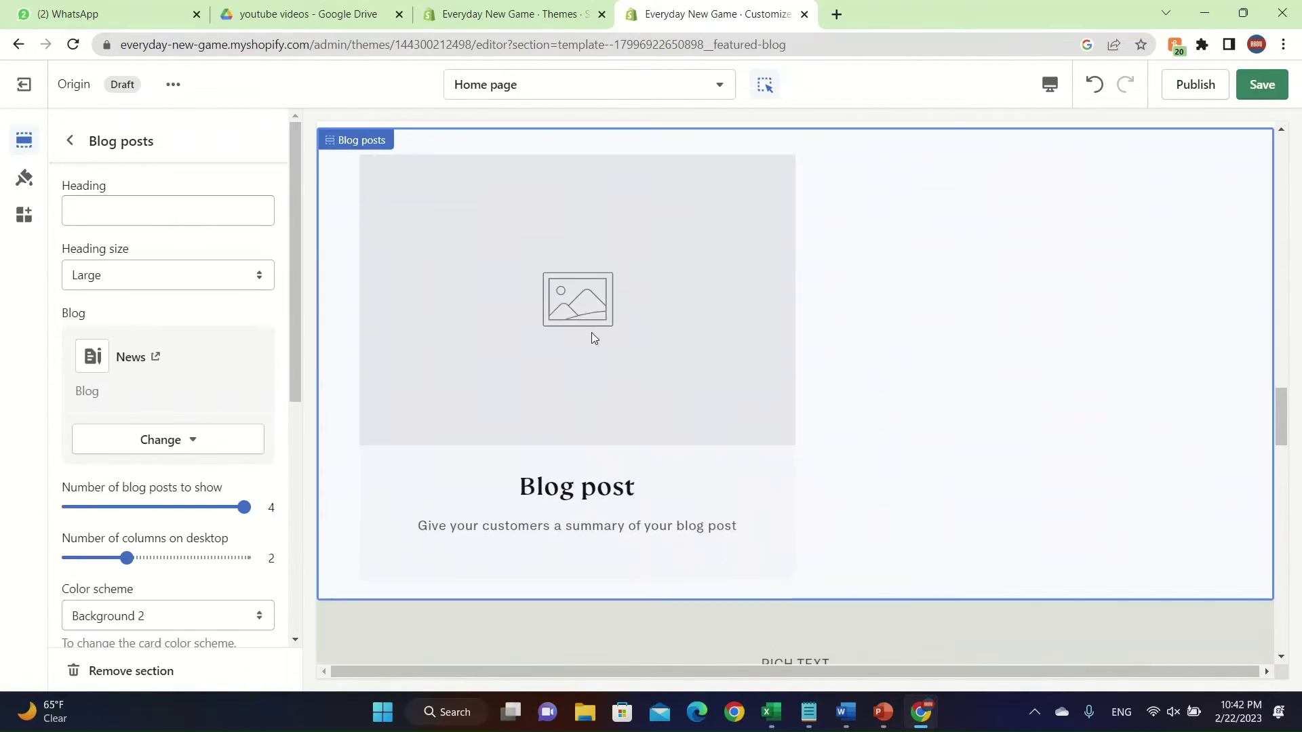
pyautogui.click(576, 412)
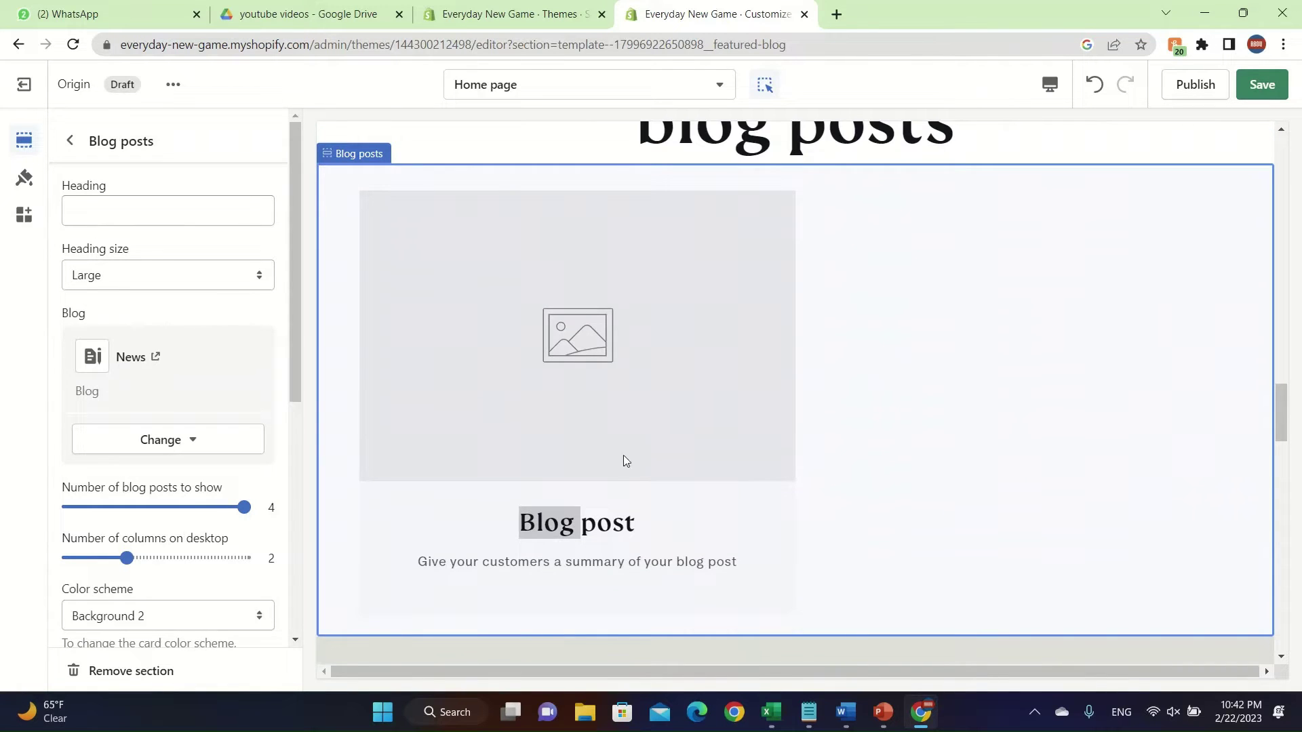
pyautogui.scroll(-10, 630, 453)
pyautogui.click(796, 461)
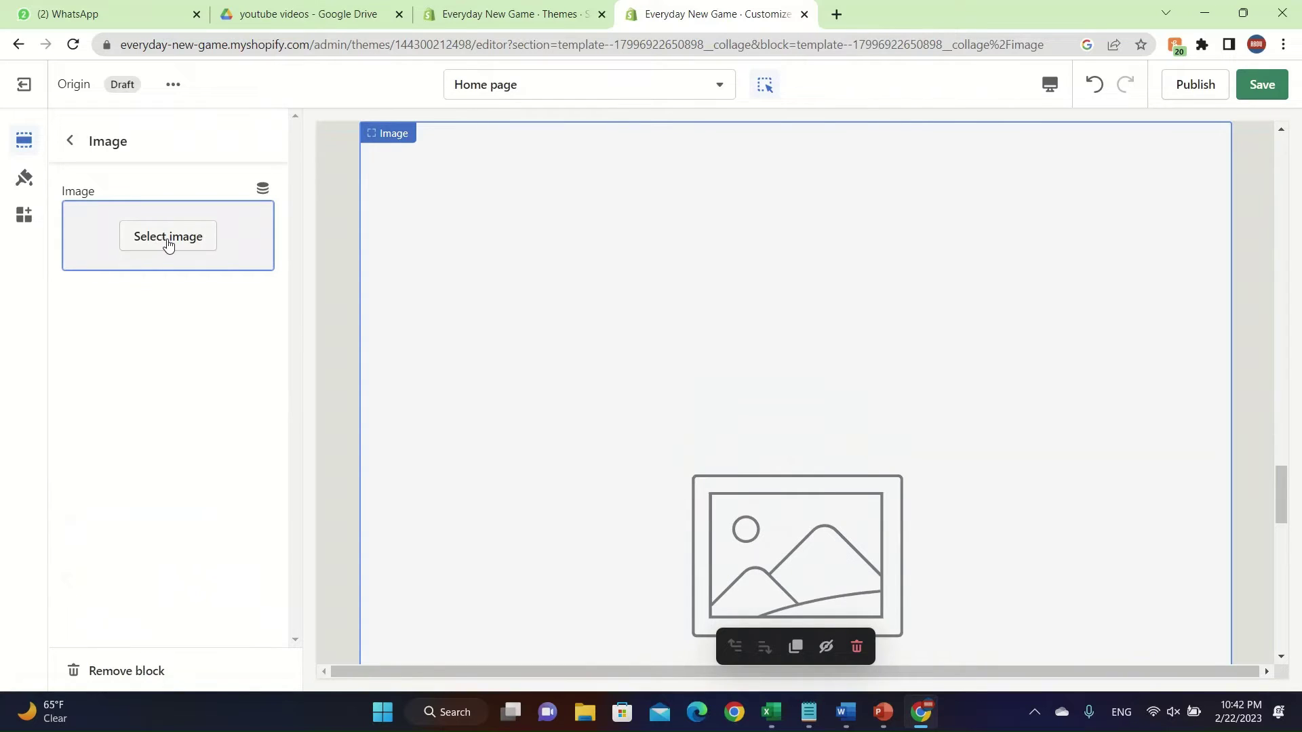
# Fill the collage image block with the 'person-stands-on-rocks-poking-out-of-the-ocean-shoreline' photo.
pyautogui.click(167, 237)
pyautogui.click(234, 261)
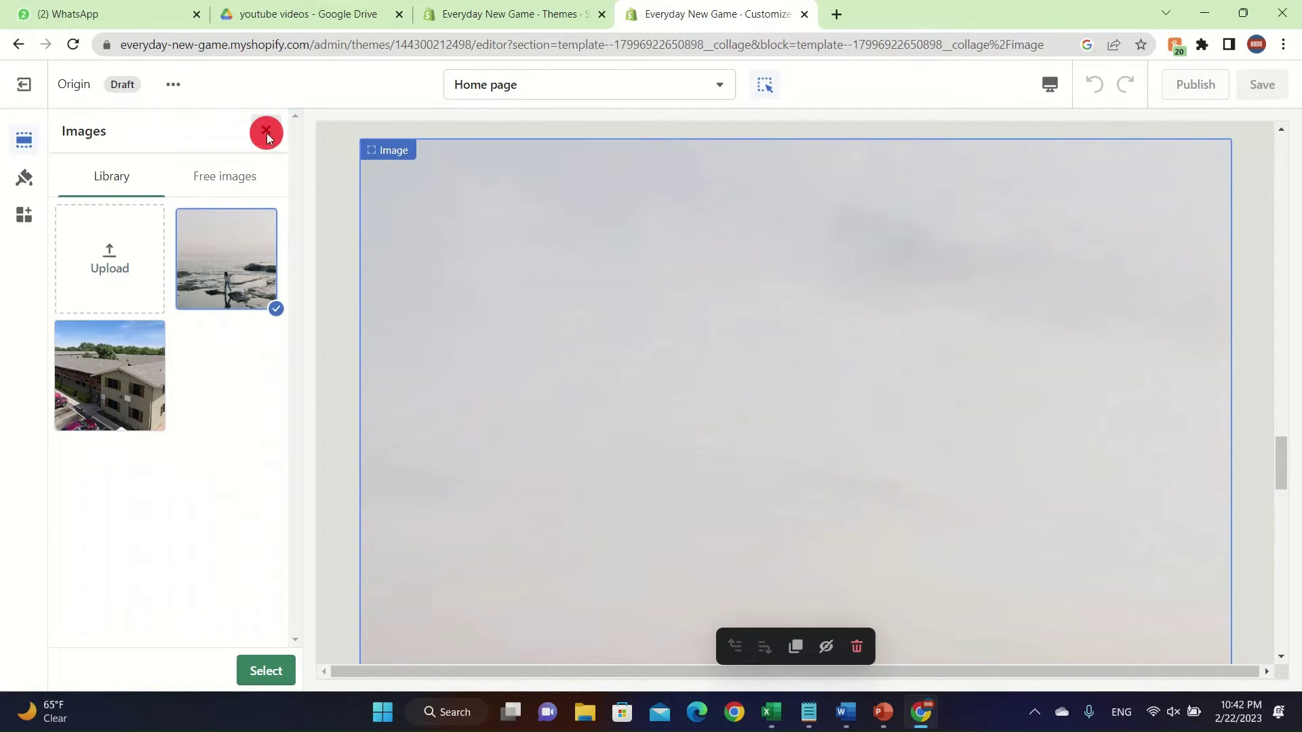
pyautogui.click(266, 133)
pyautogui.scroll(-5, 773, 441)
pyautogui.click(690, 414)
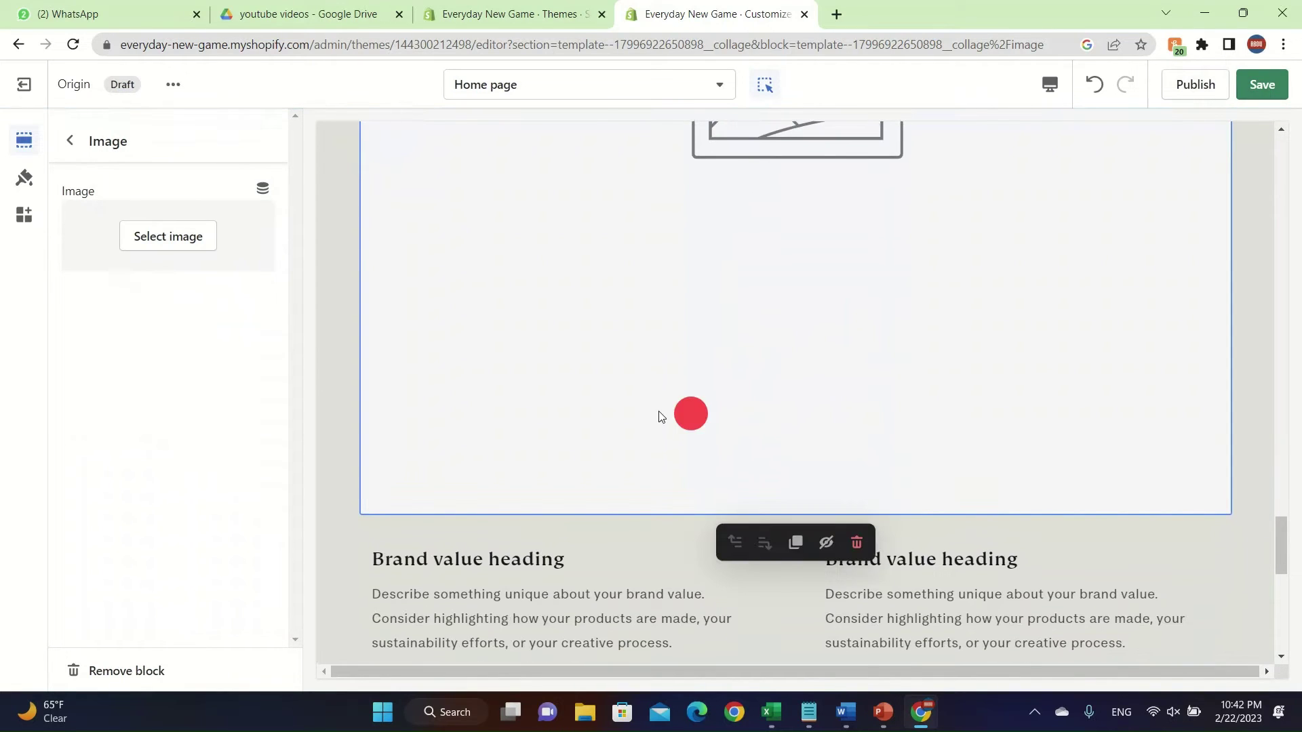
pyautogui.click(122, 242)
pyautogui.click(221, 269)
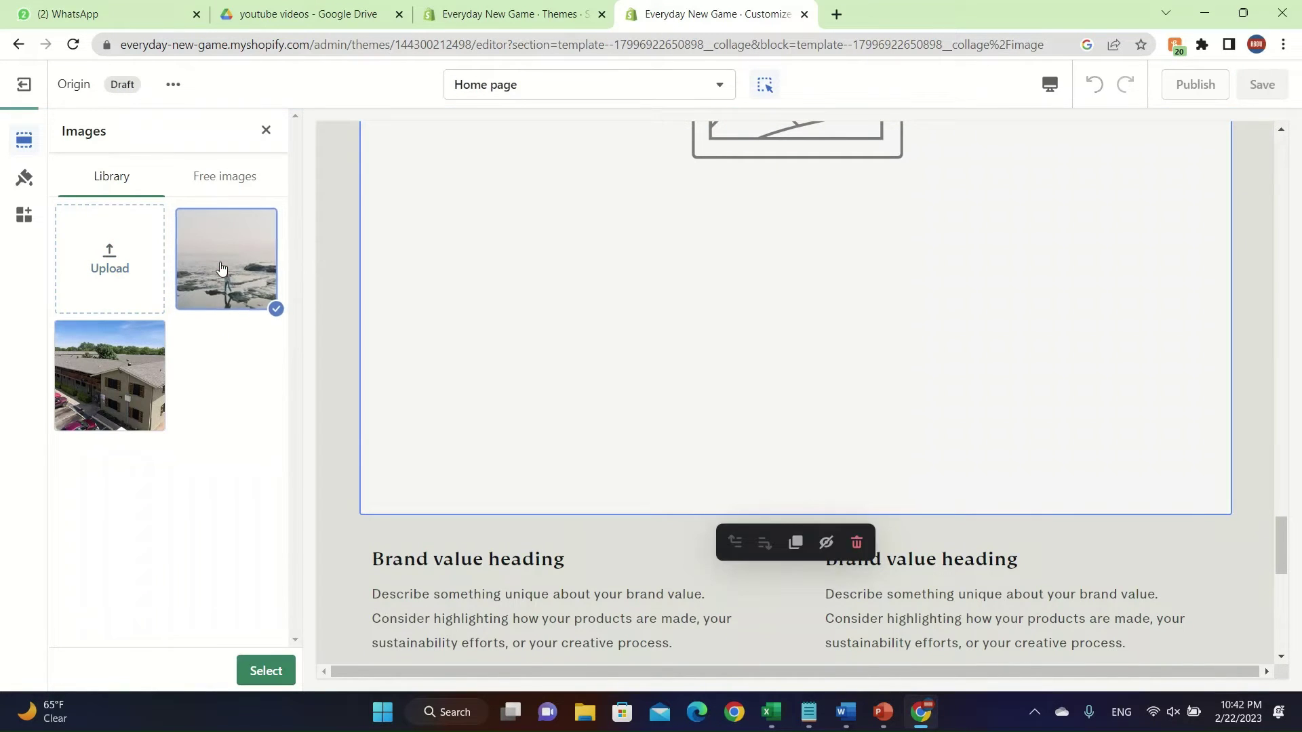
pyautogui.click(269, 671)
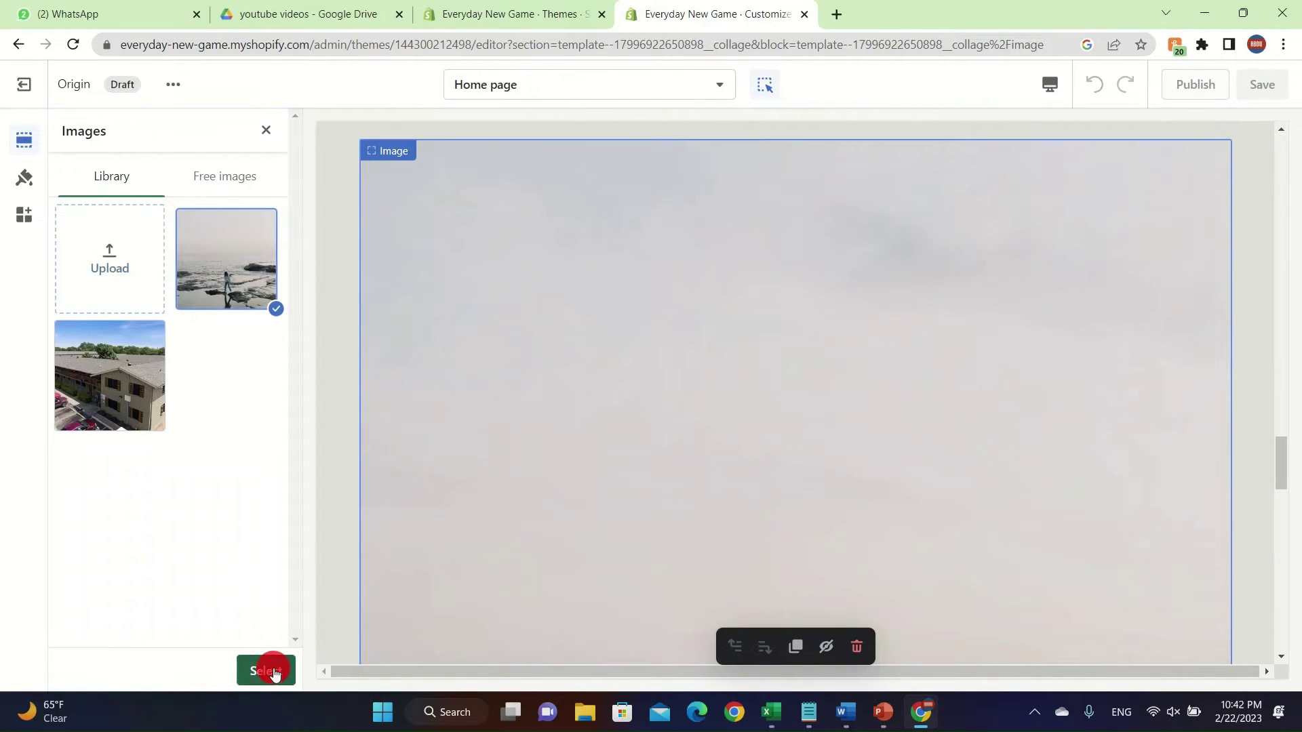
pyautogui.scroll(-3, 686, 473)
pyautogui.scroll(-6, 685, 473)
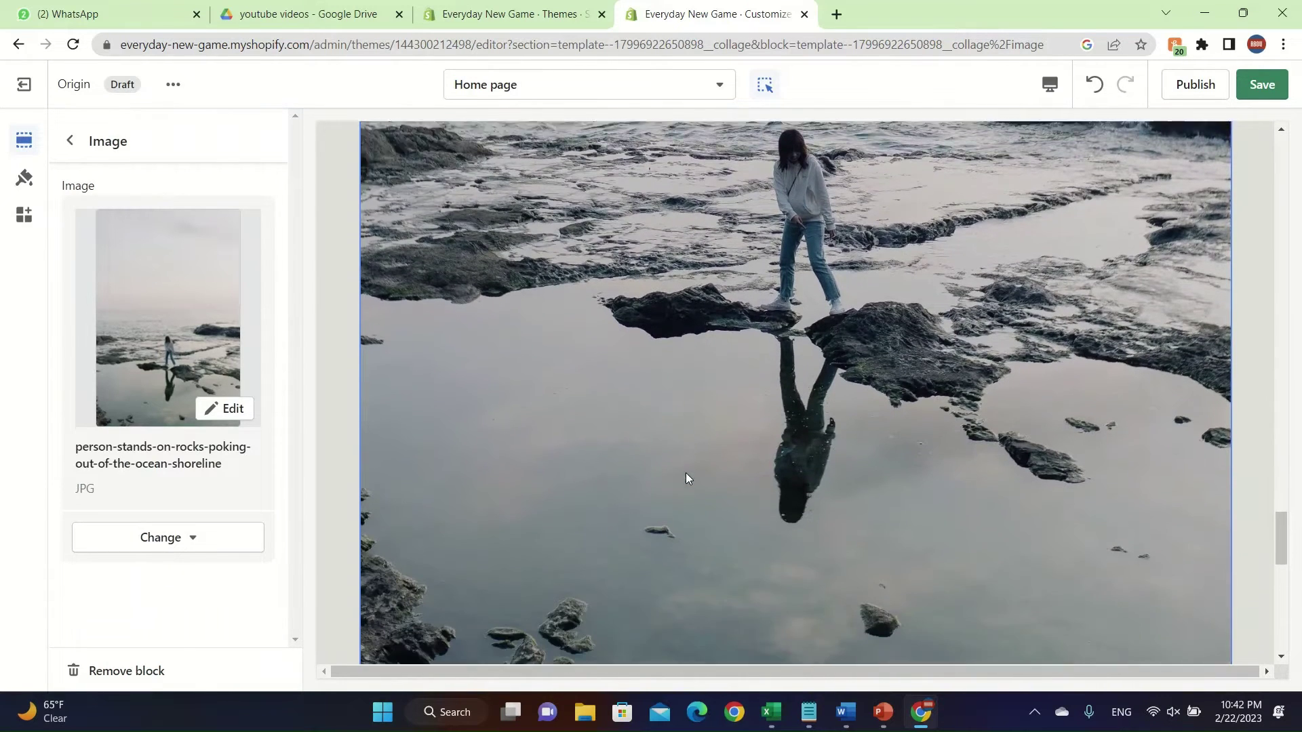
pyautogui.scroll(-2, 685, 473)
# Inspect the brand value columns, selecting each column's heading and description text.
pyautogui.scroll(-3, 686, 474)
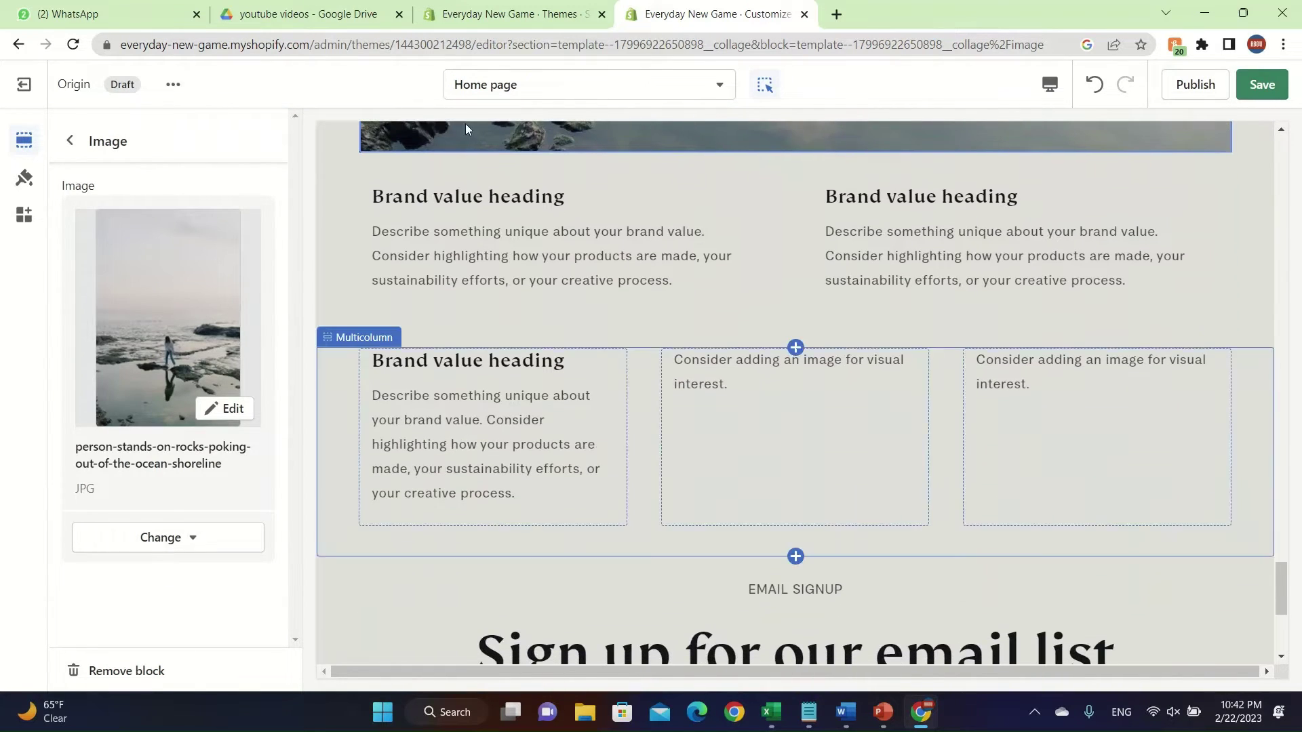
pyautogui.tripleClick(491, 230)
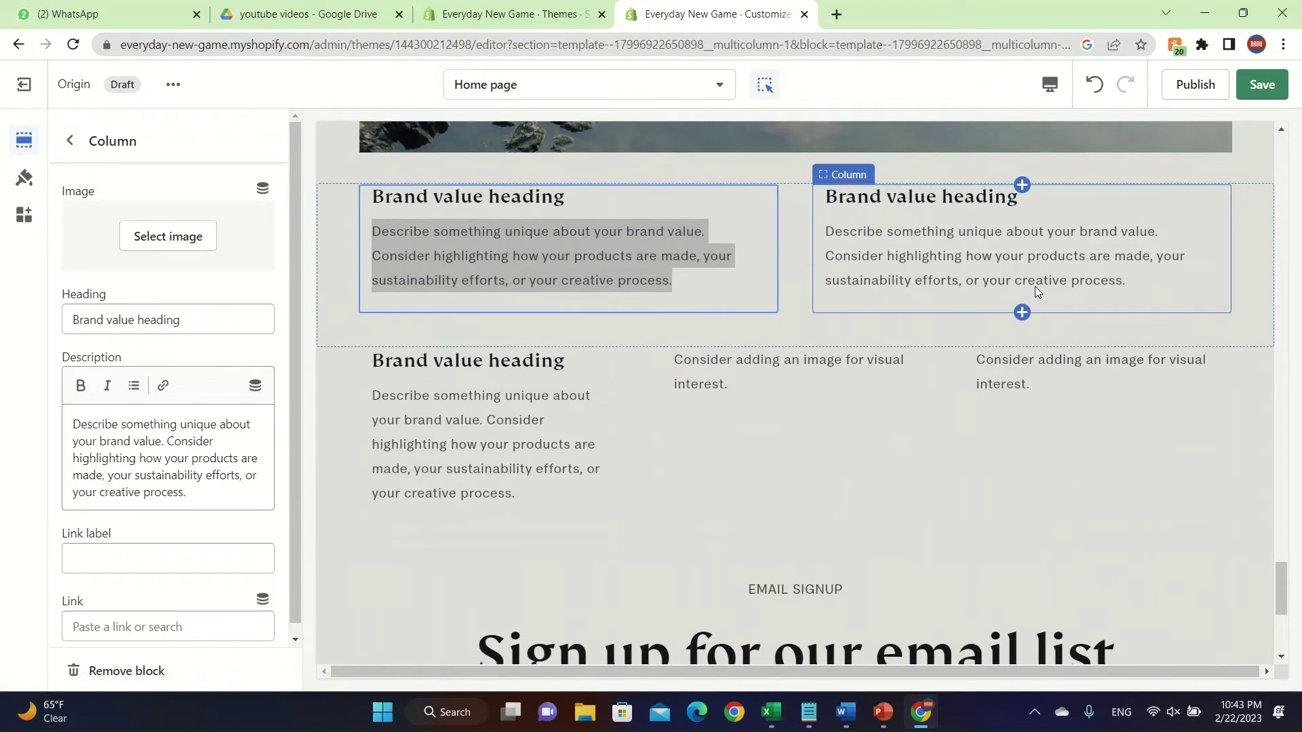
pyautogui.doubleClick(527, 254)
pyautogui.moveTo(216, 500); pyautogui.dragTo(38, 402)
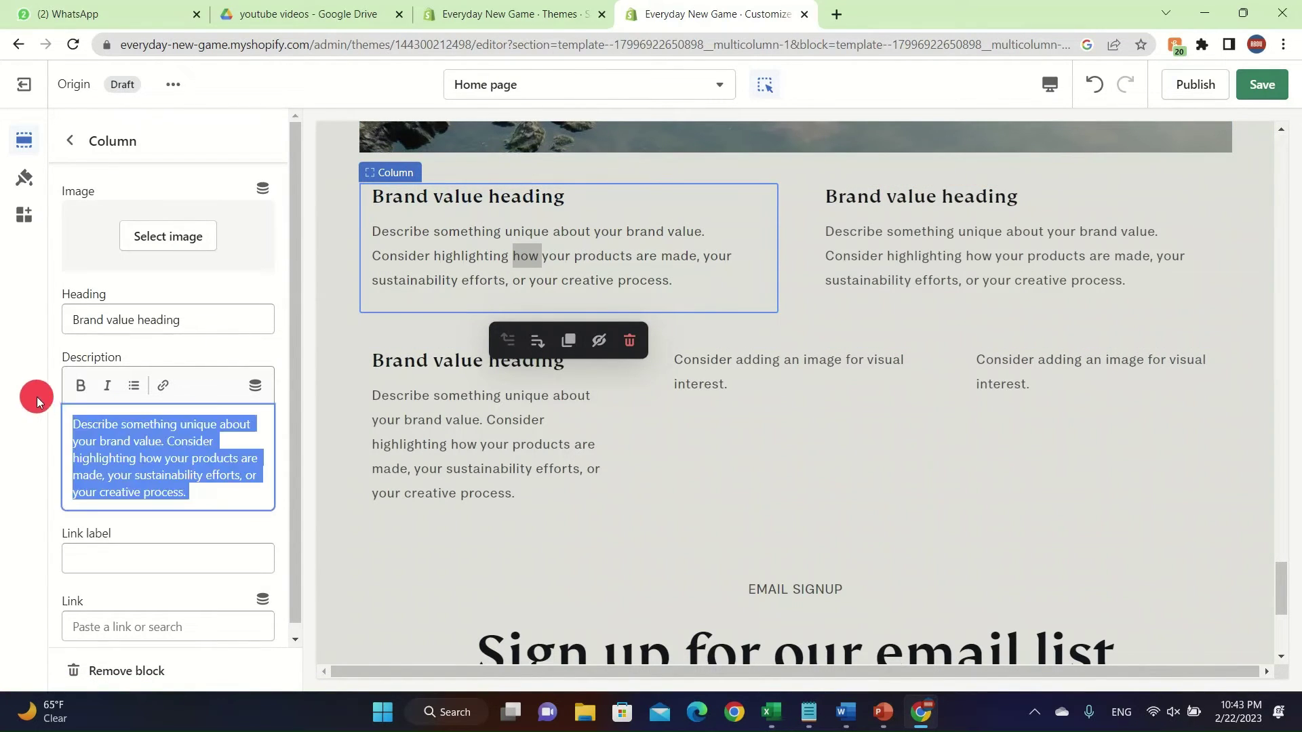
pyautogui.moveTo(246, 321); pyautogui.dragTo(84, 320)
pyautogui.click(493, 402)
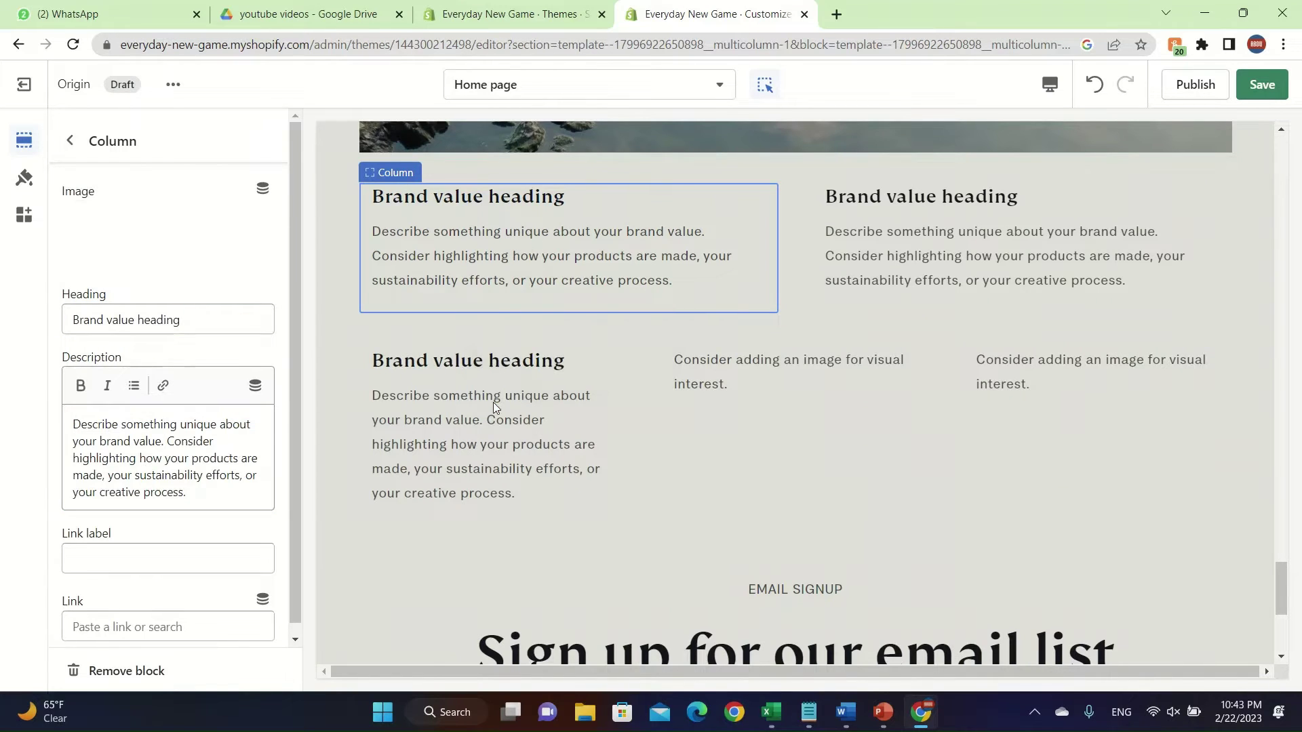
# Bring up the Email signup section's settings: Background 1, full width, 24px/40px padding.
pyautogui.scroll(-5, 710, 408)
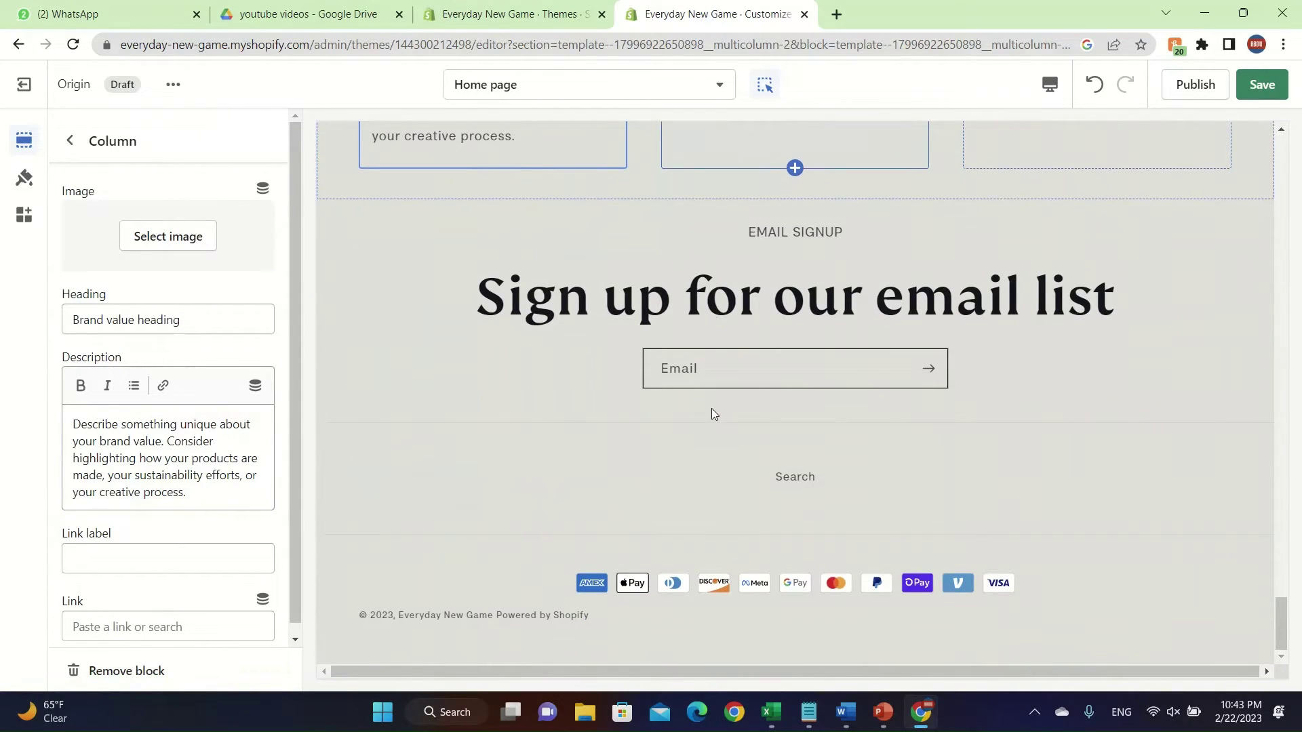
pyautogui.scroll(5, 873, 284)
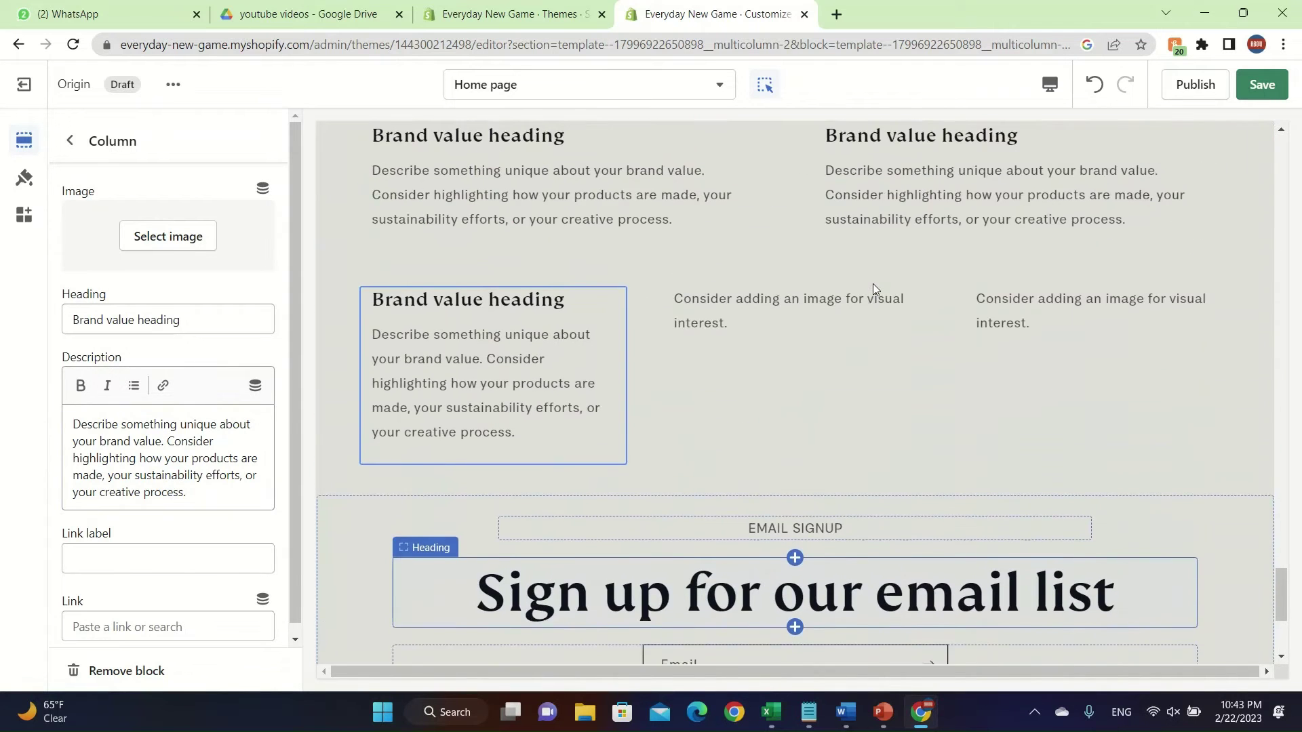
pyautogui.click(812, 575)
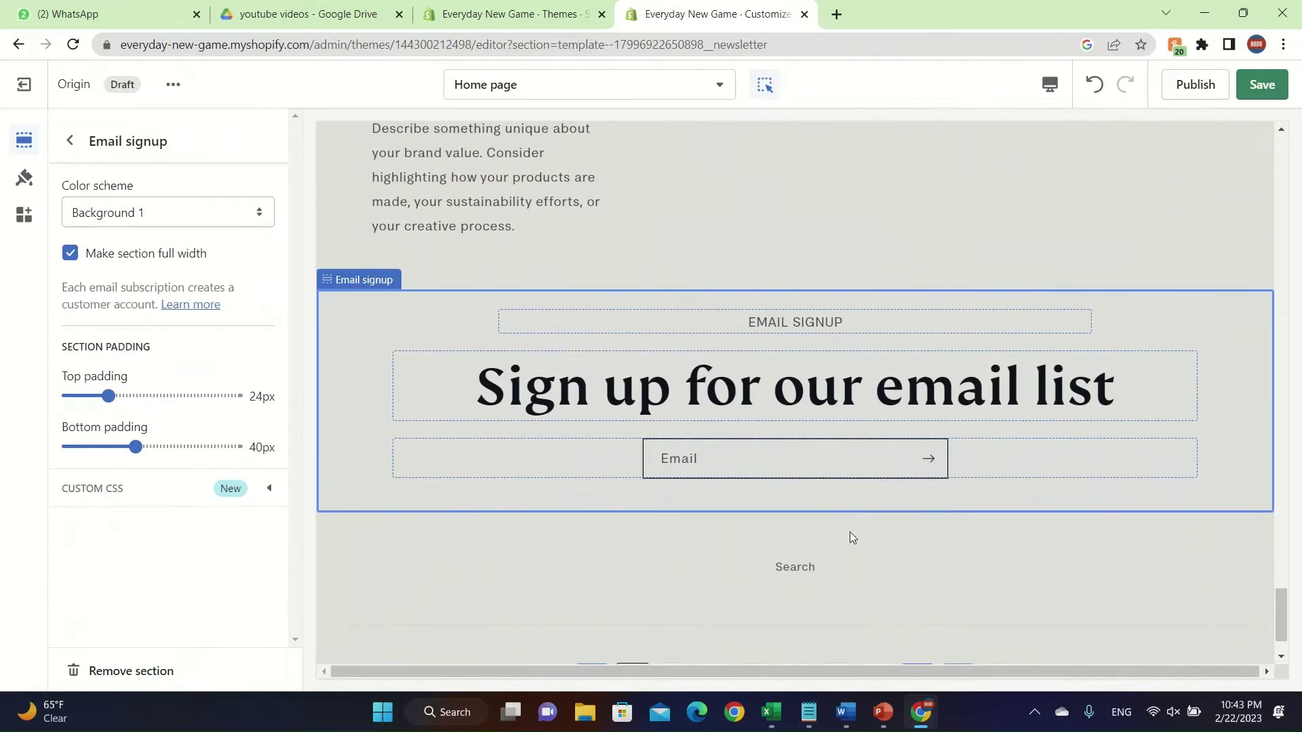
# Remove the 'Sign up for our email list' heading, then select the header and Rich text section.
pyautogui.click(886, 415)
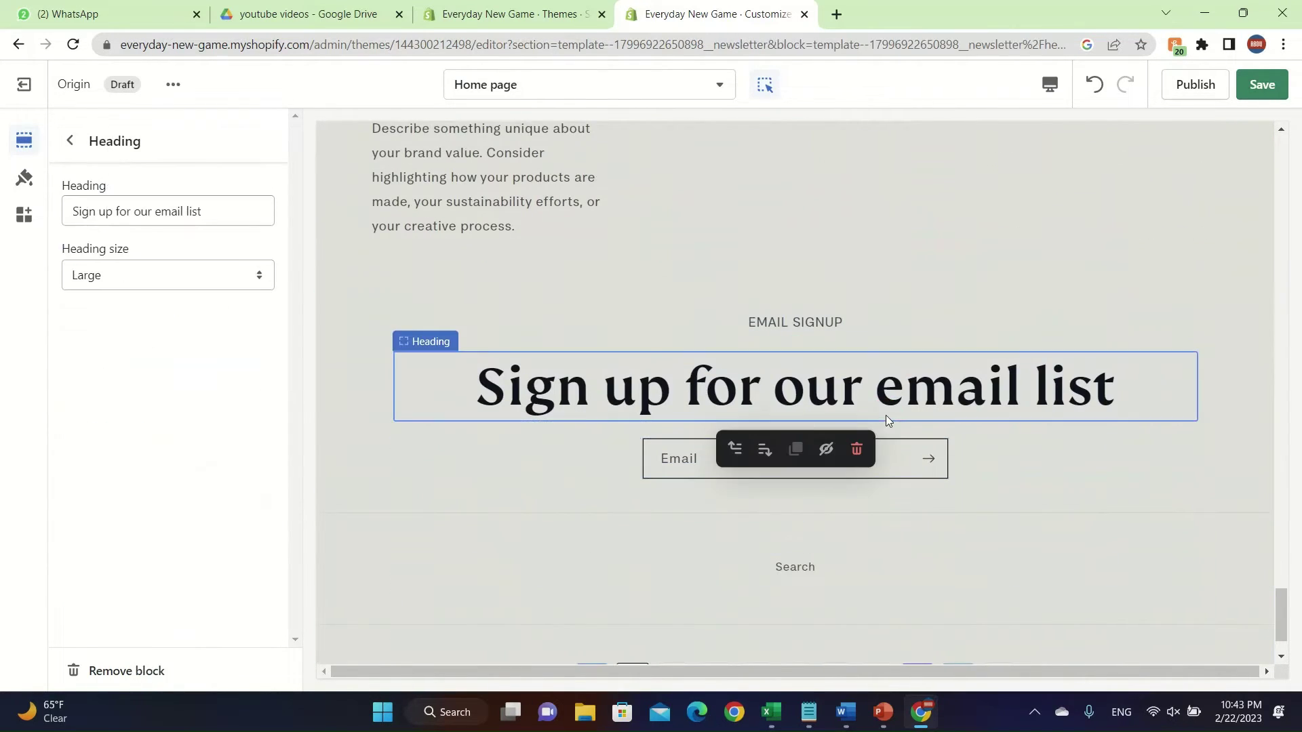
pyautogui.click(848, 449)
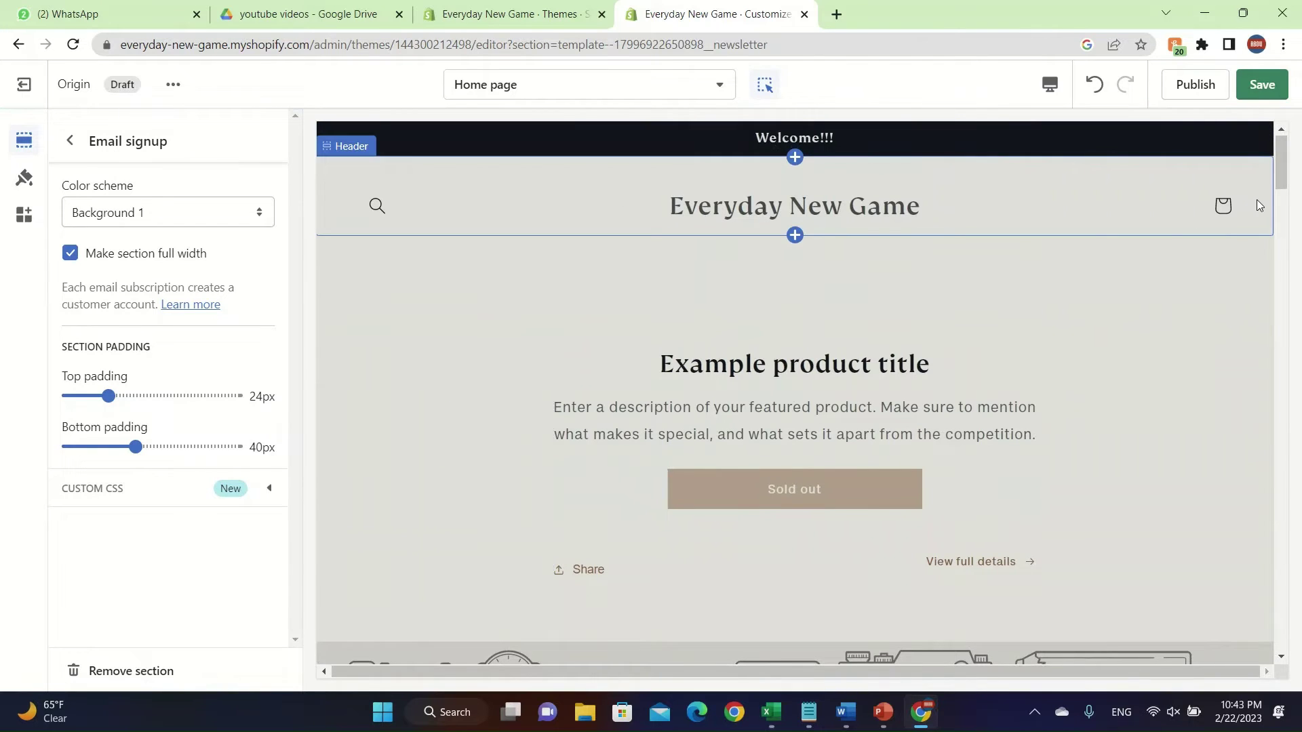
pyautogui.click(883, 215)
pyautogui.scroll(-10, 1023, 407)
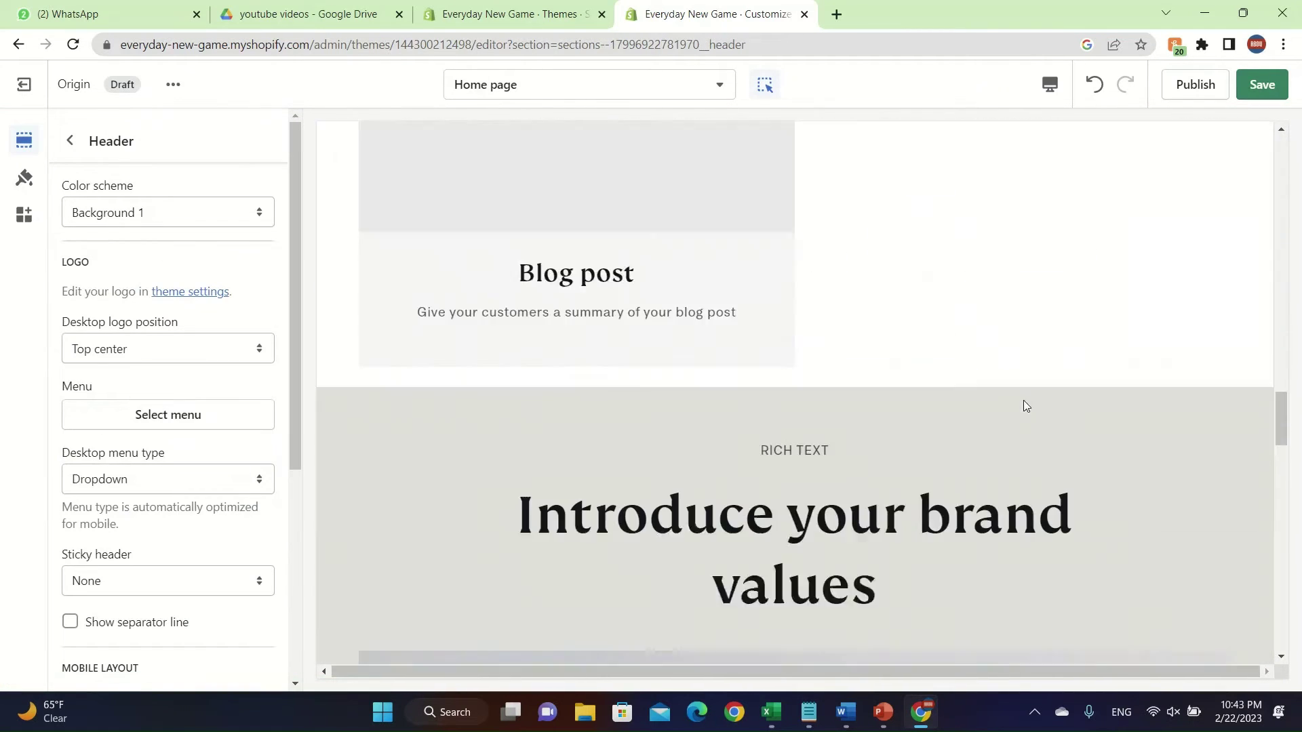
pyautogui.rightClick(1023, 406)
pyautogui.click(1158, 348)
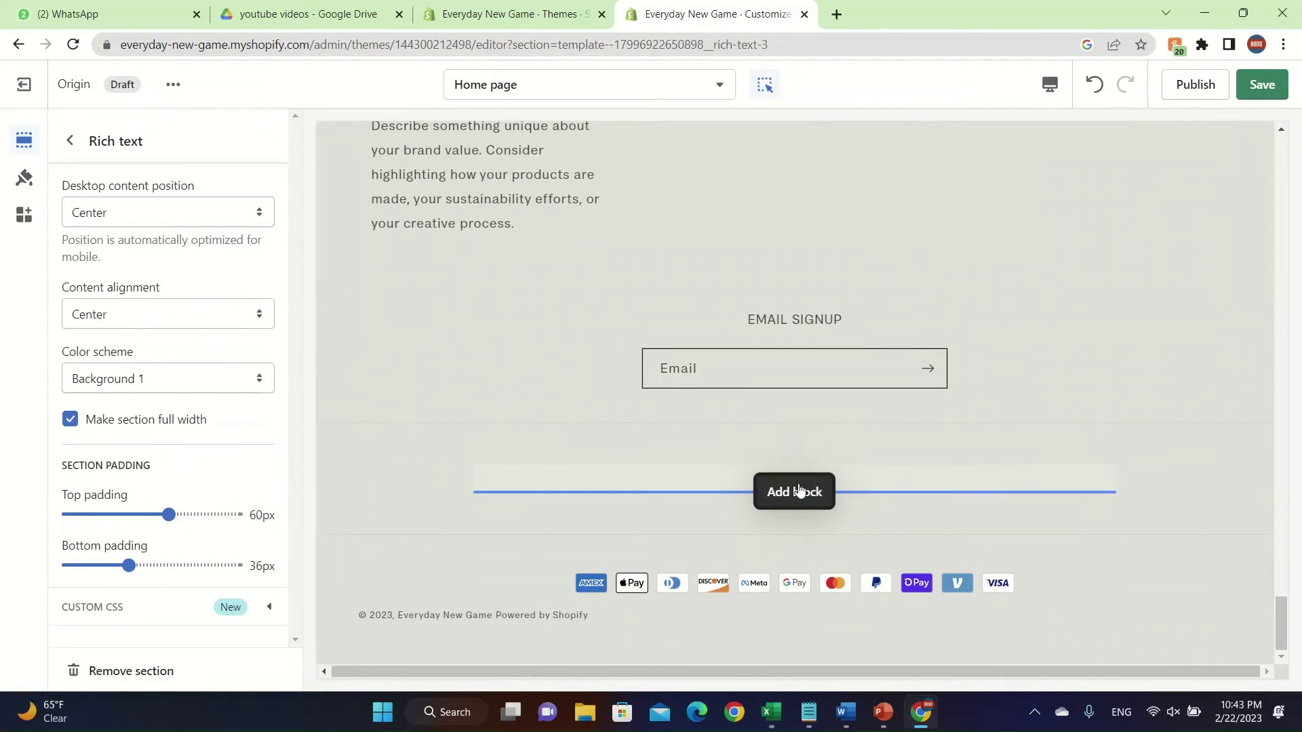
# Remove the Search menu block from the store footer, adding no new footer section.
pyautogui.click(949, 444)
pyautogui.click(780, 483)
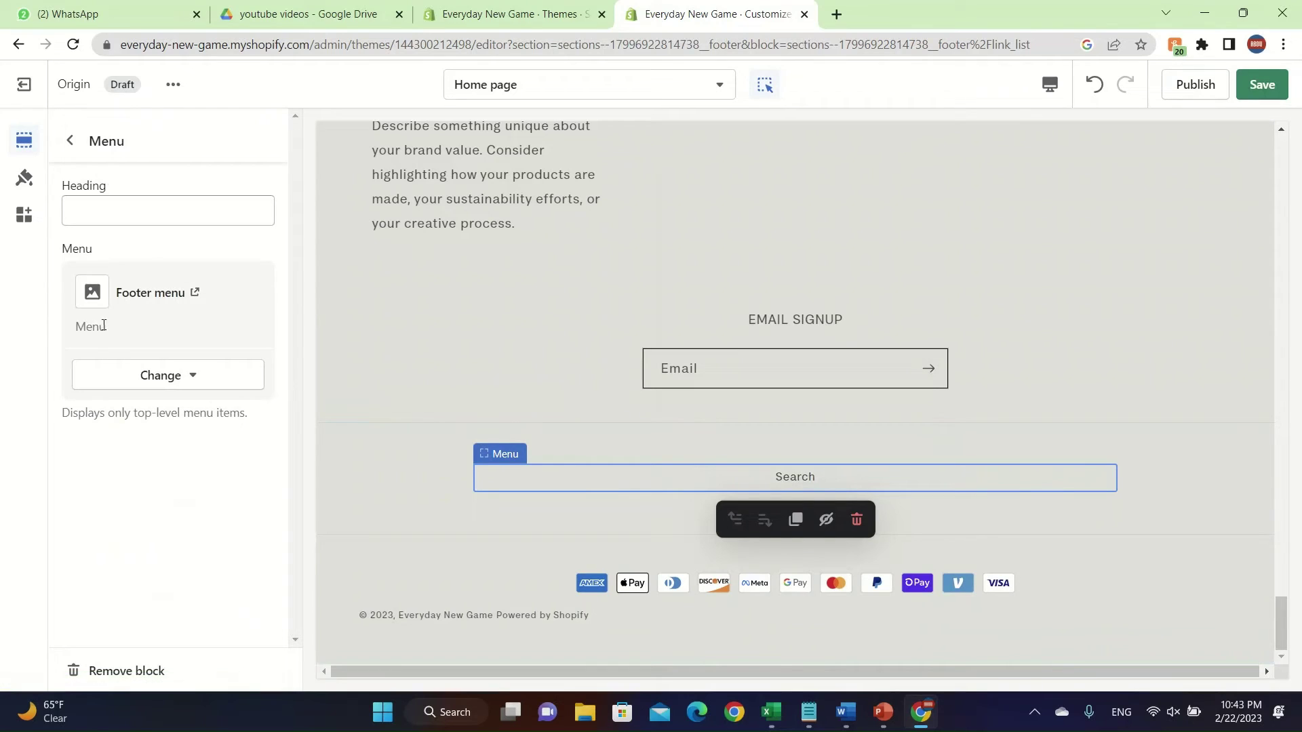
pyautogui.click(138, 371)
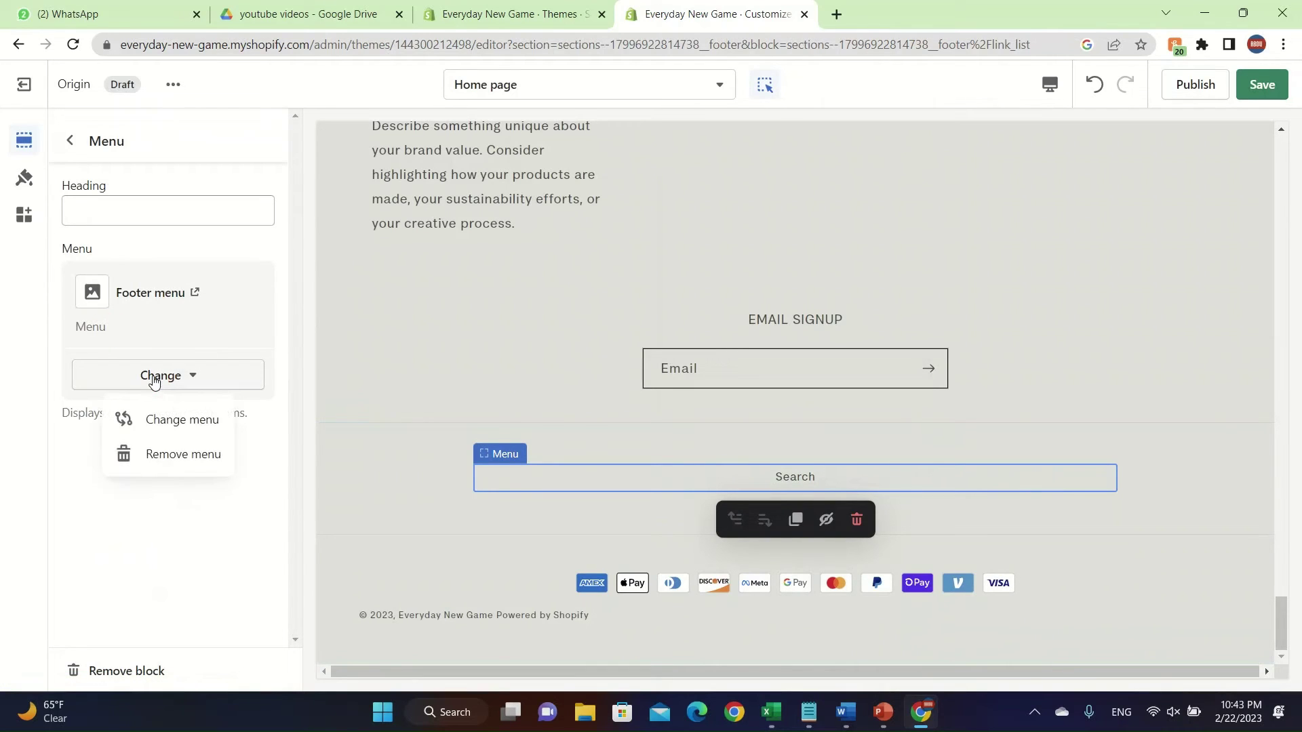
pyautogui.click(192, 468)
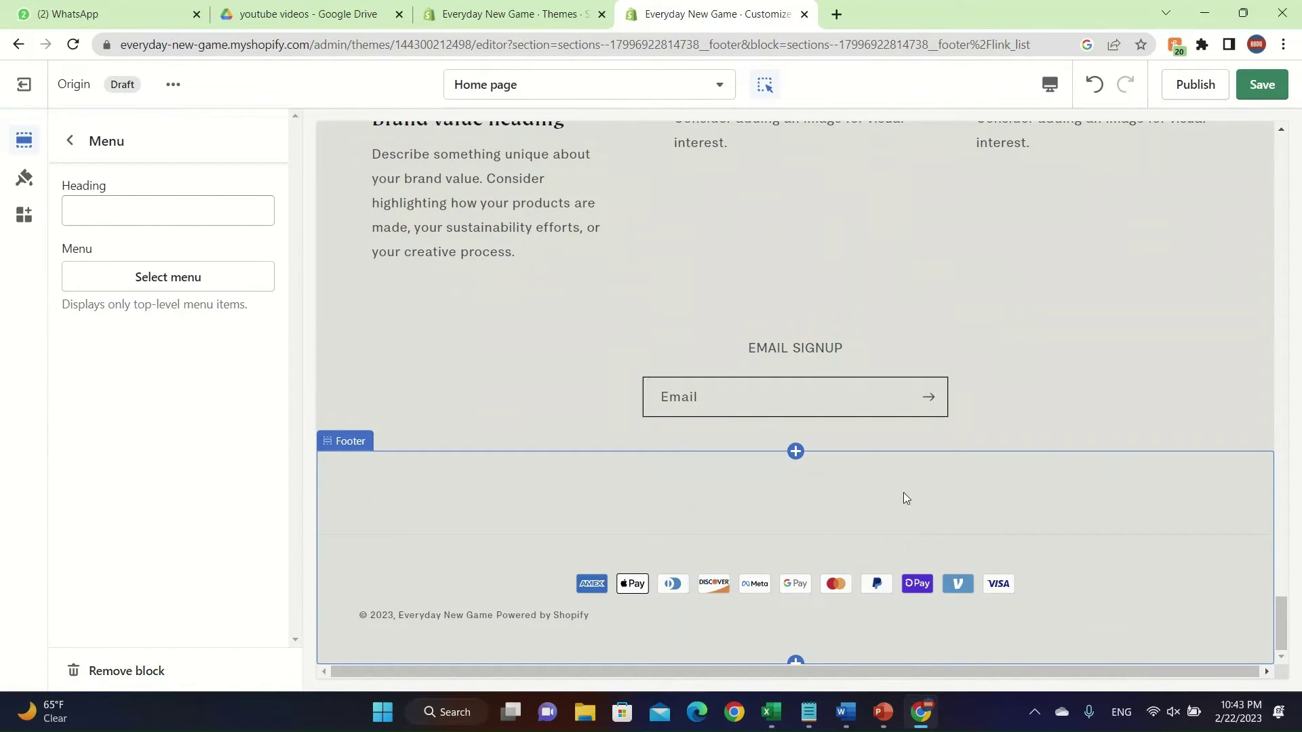
pyautogui.moveTo(791, 458)
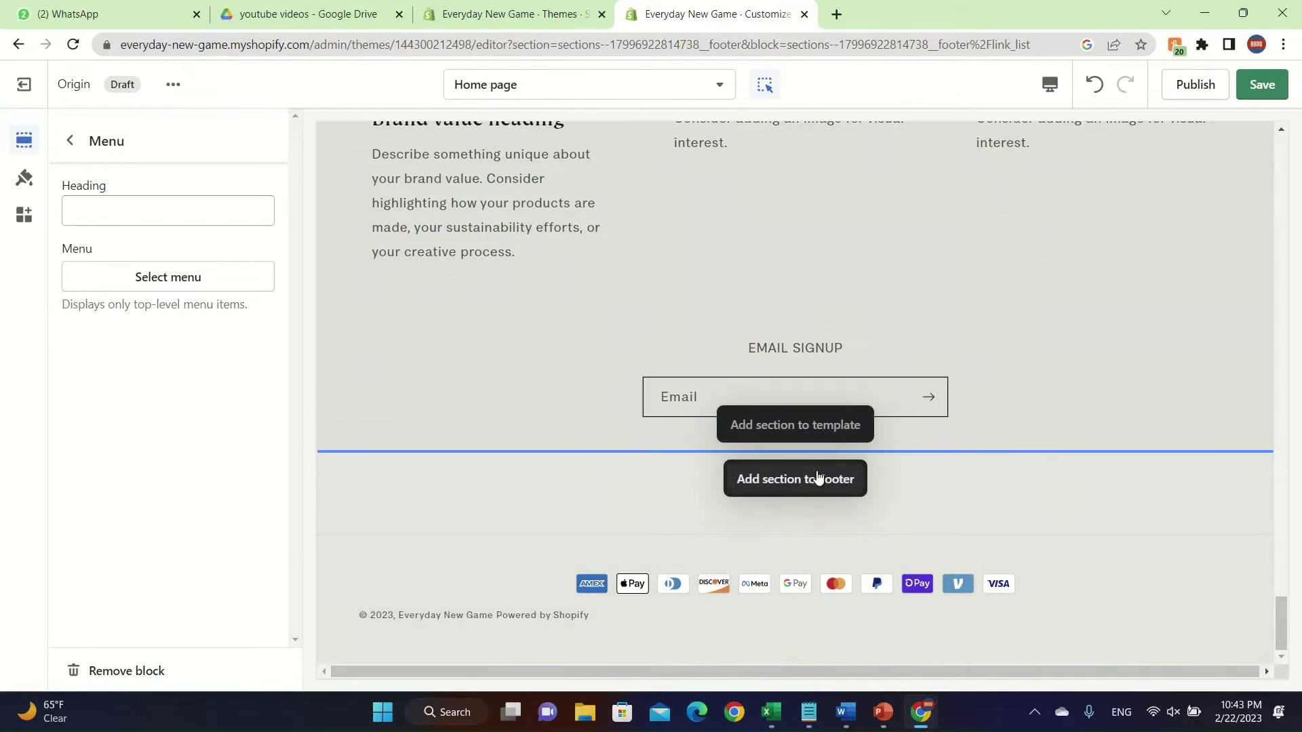
pyautogui.click(840, 487)
pyautogui.click(973, 290)
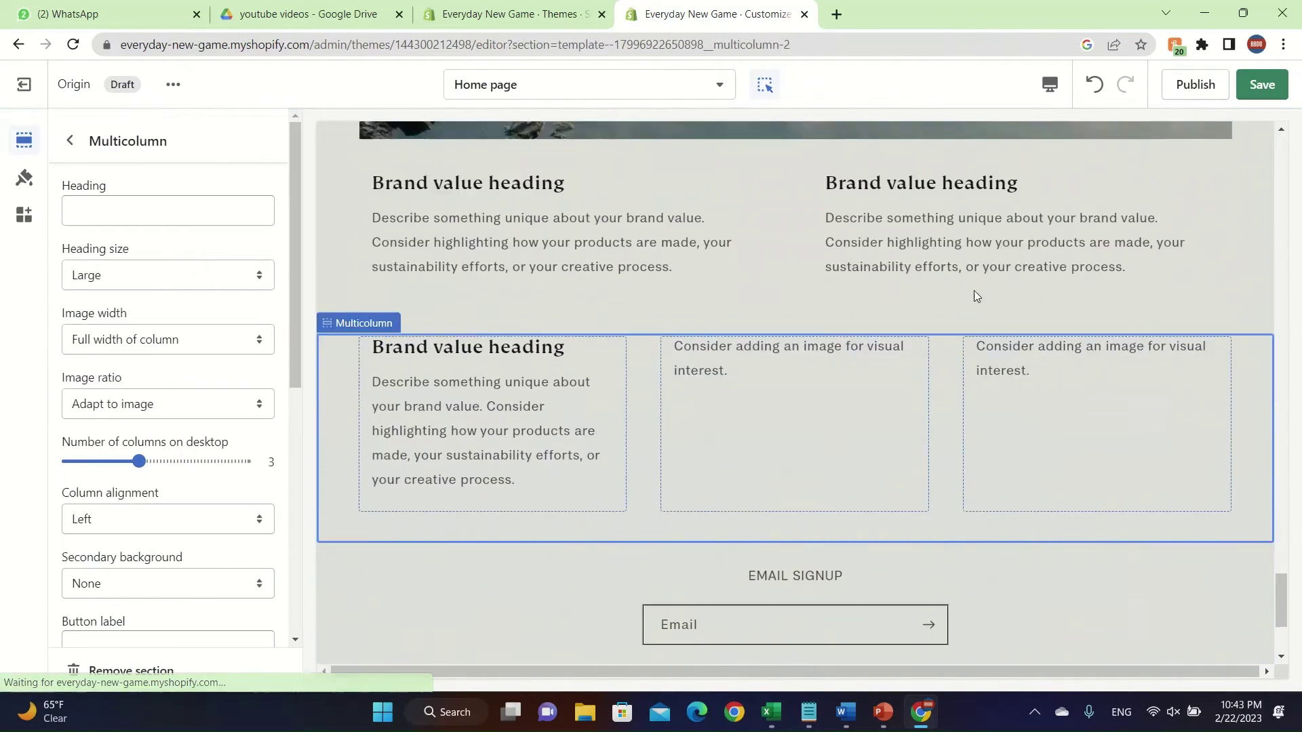
# Add a Featured product section to the Home page, moved up between Blog posts and Rich text.
pyautogui.scroll(10, 973, 291)
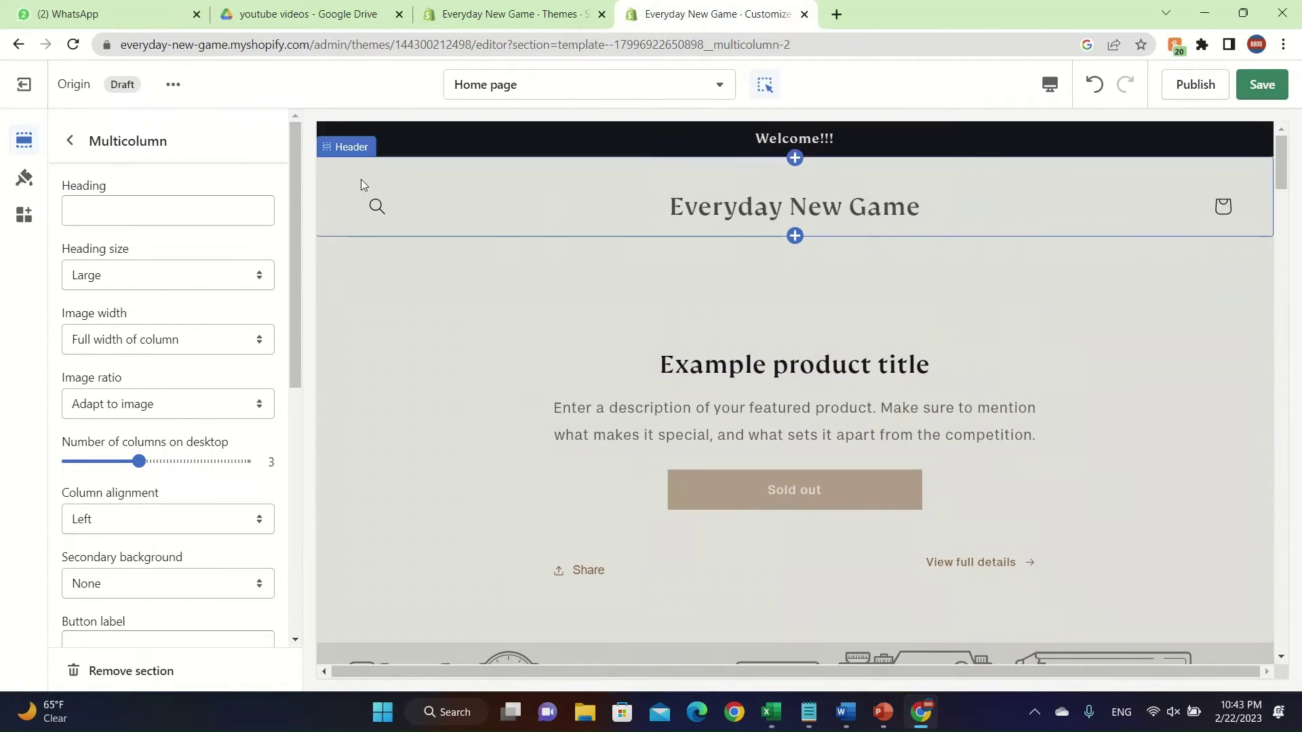
pyautogui.click(72, 140)
pyautogui.scroll(-5, 282, 373)
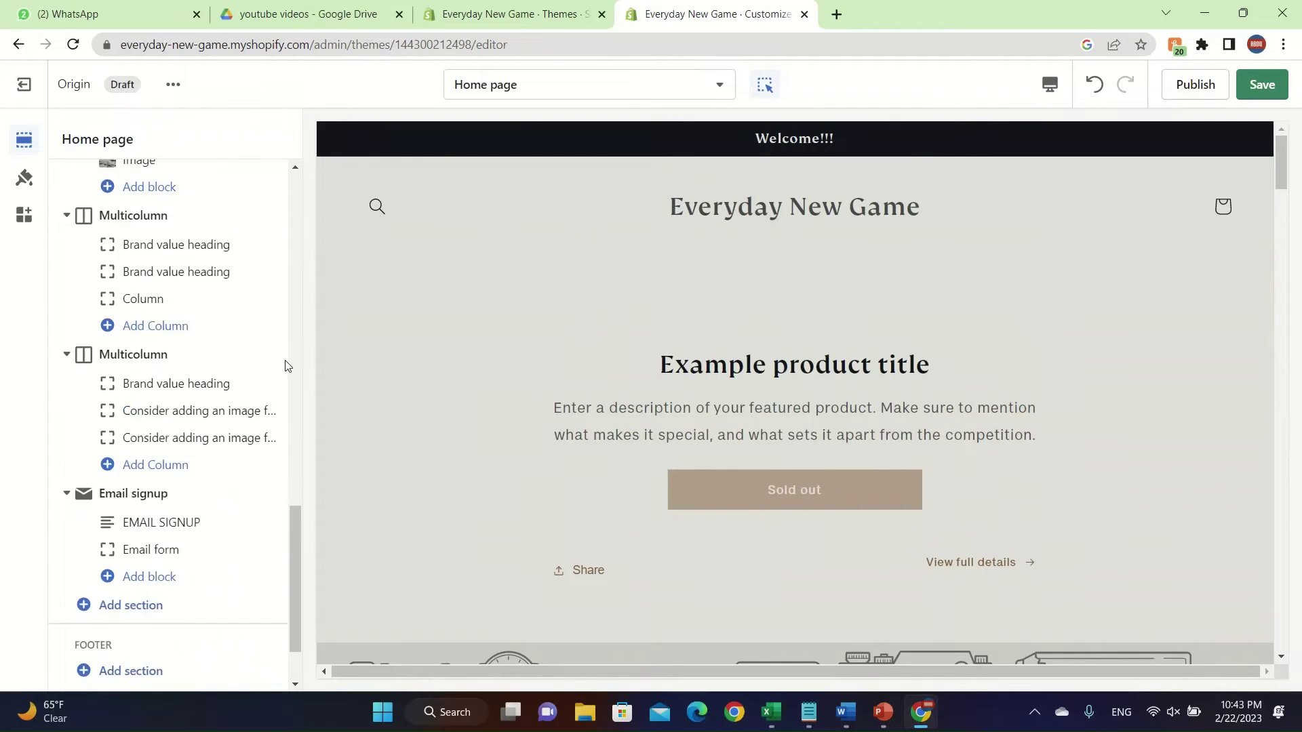
pyautogui.click(188, 515)
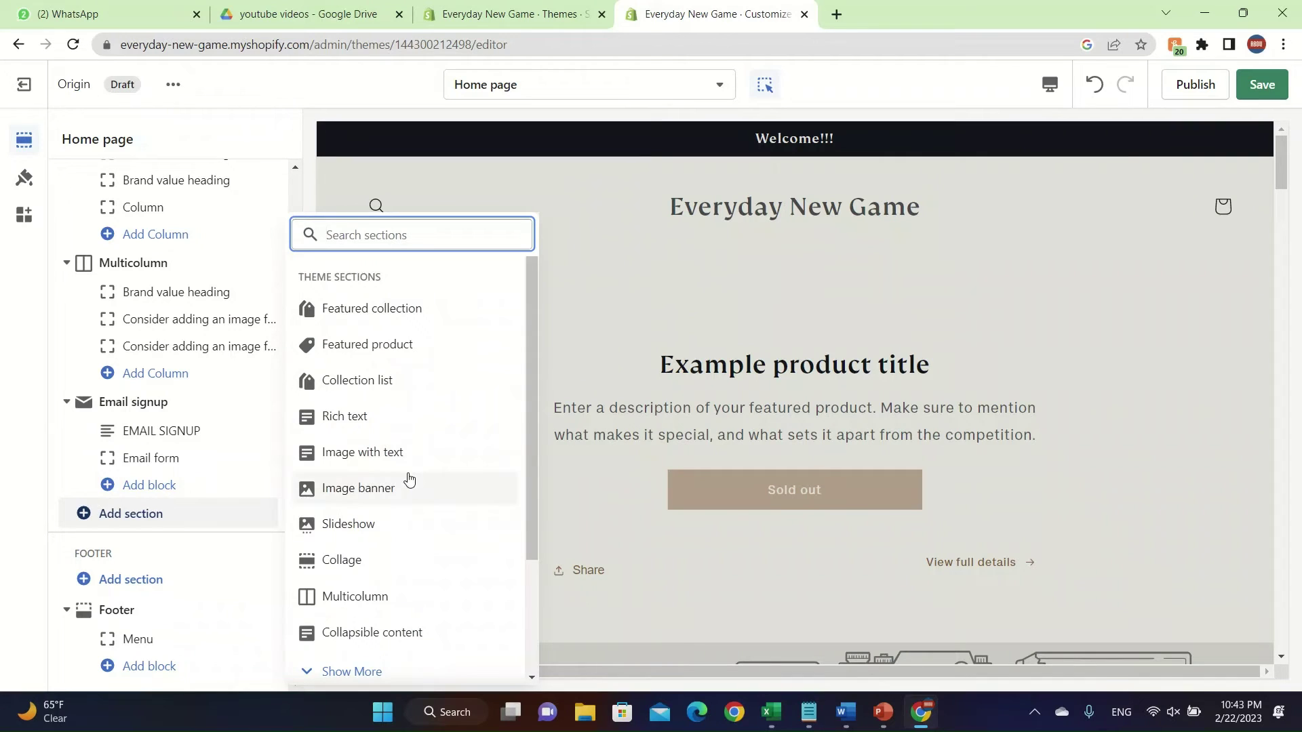
pyautogui.click(461, 347)
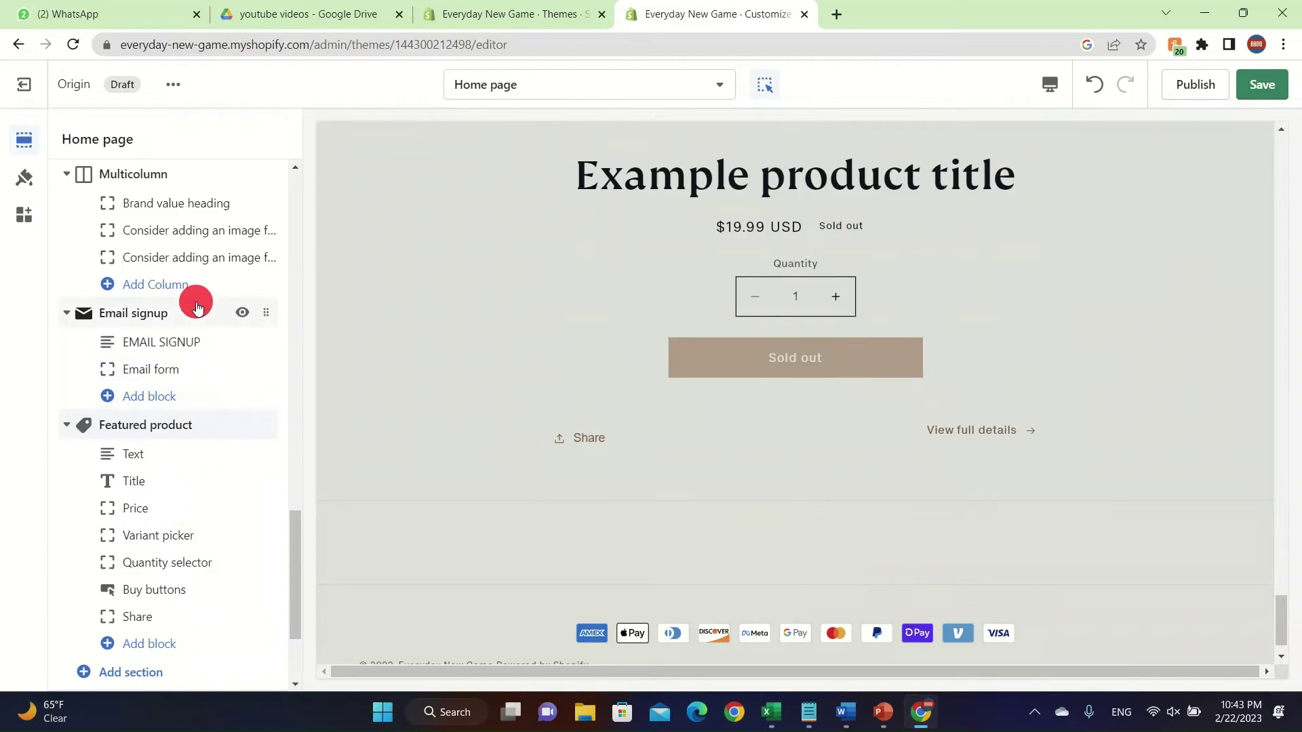
pyautogui.moveTo(264, 424); pyautogui.dragTo(258, 193)
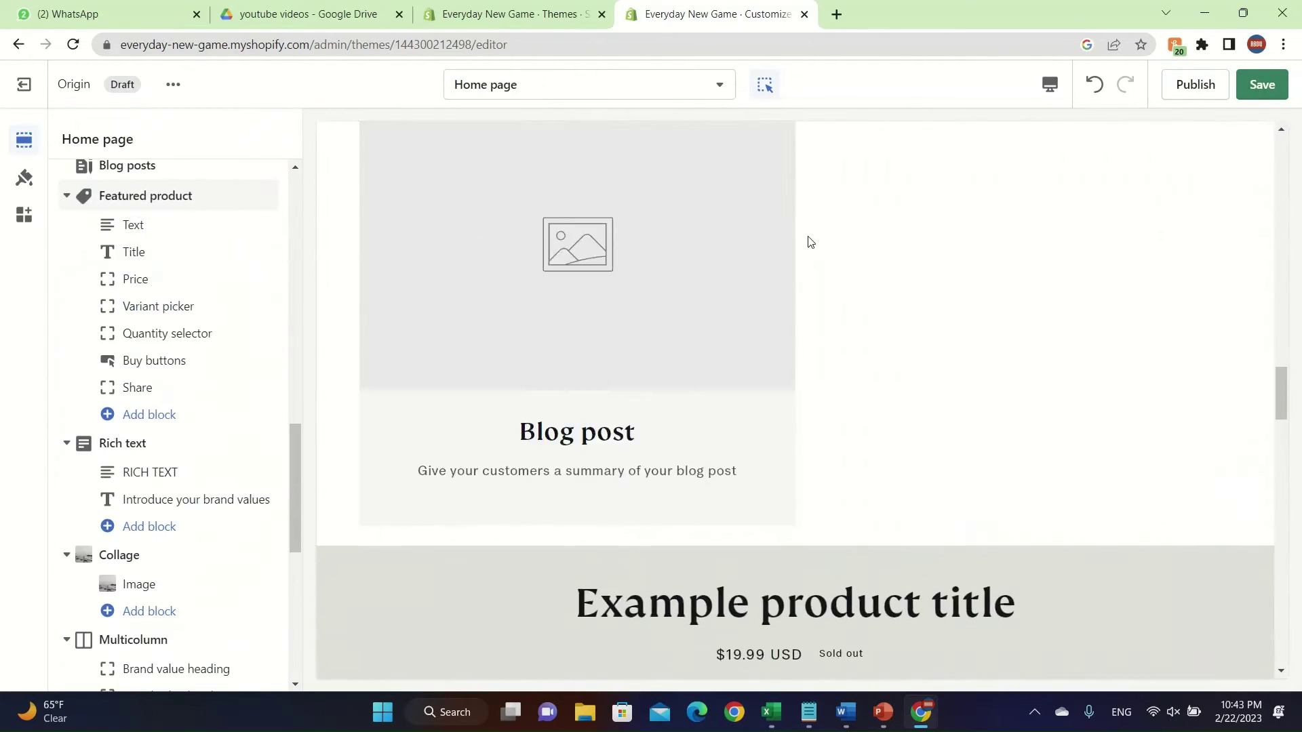
pyautogui.scroll(-8, 224, 412)
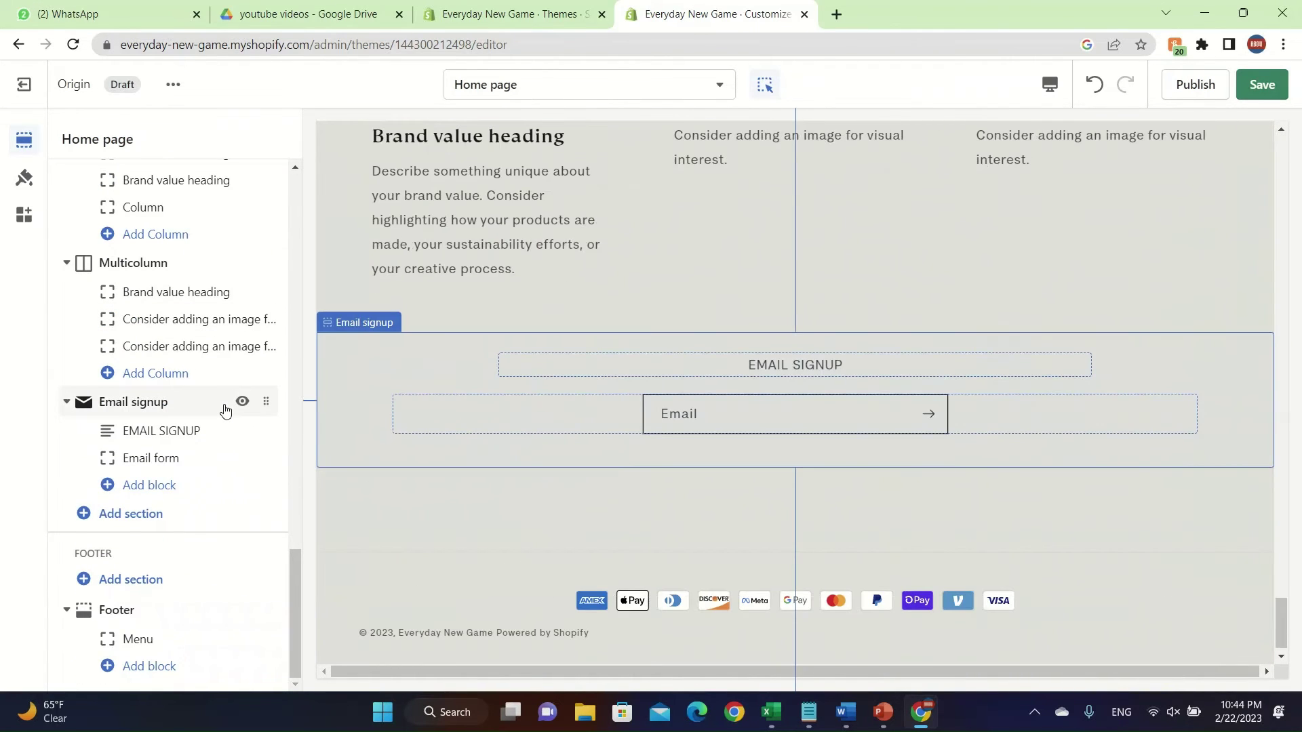
# Darken the Accent 1 theme colour from #855832 to #1C0F04.
pyautogui.click(25, 178)
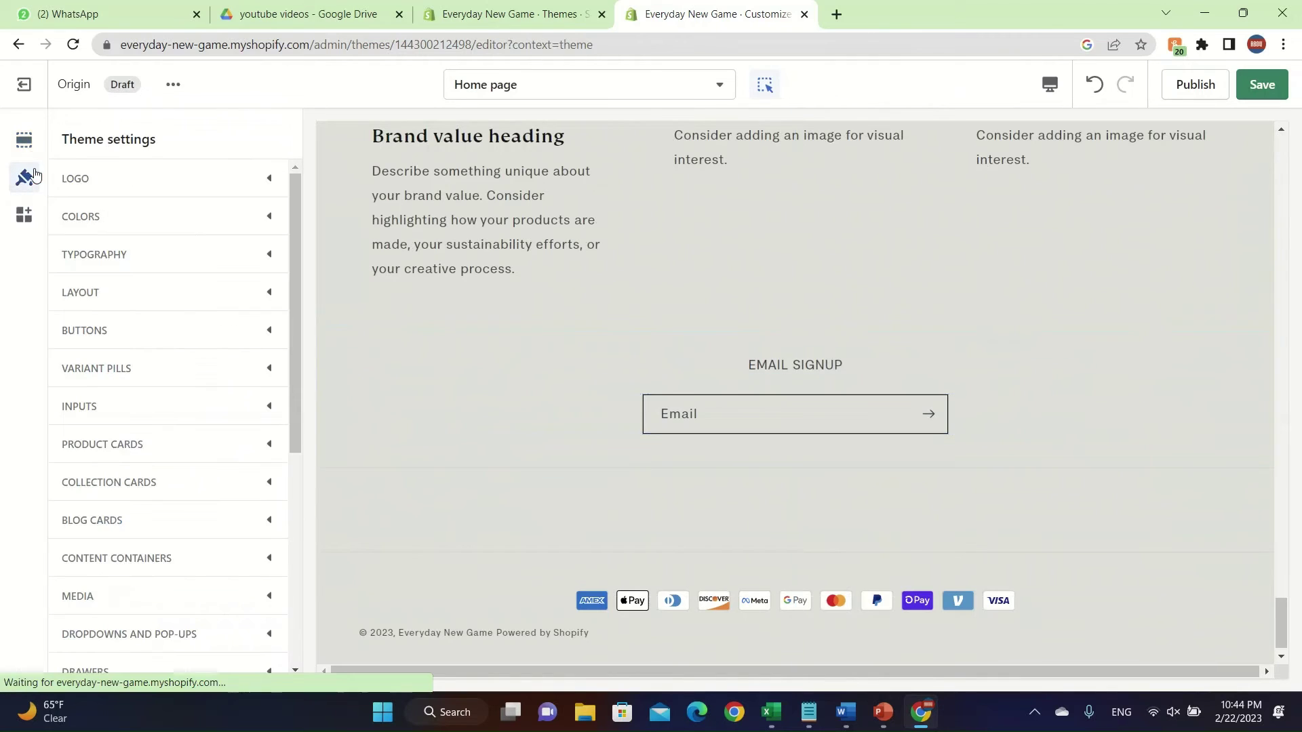
pyautogui.click(145, 216)
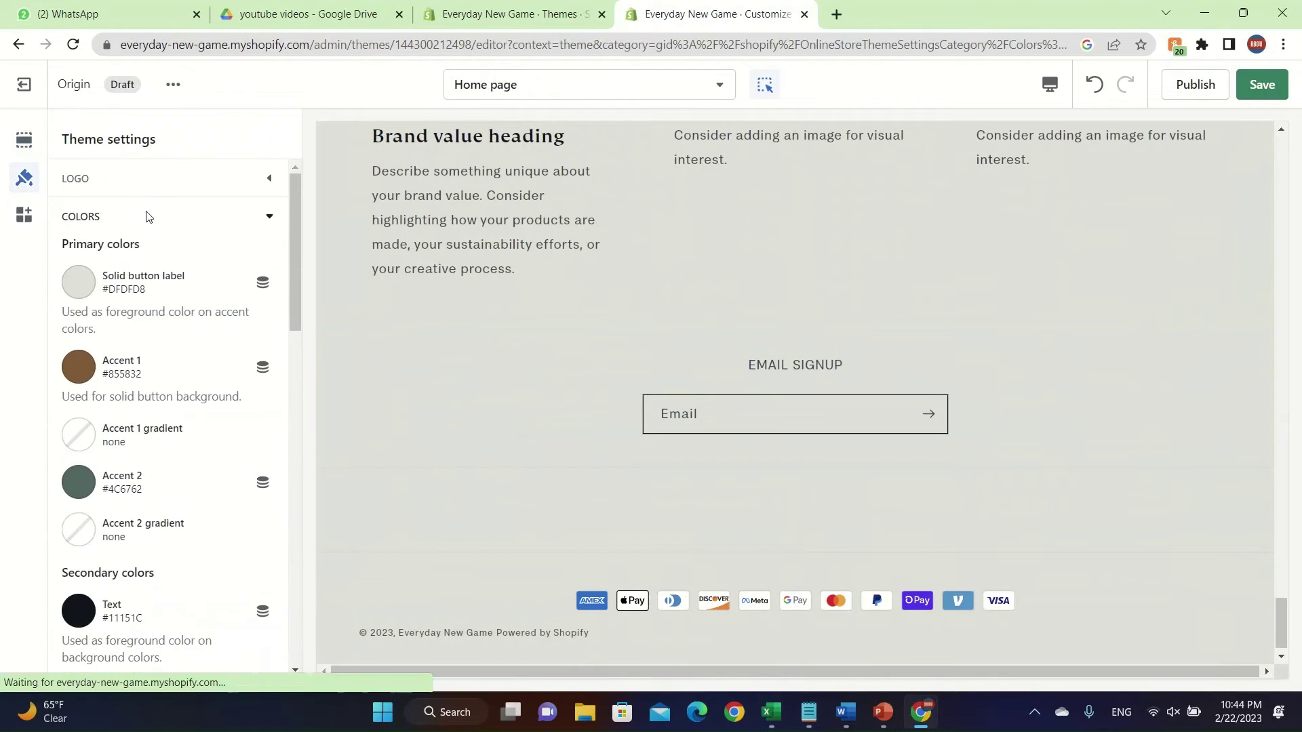
pyautogui.click(146, 370)
pyautogui.moveTo(180, 198); pyautogui.dragTo(185, 210)
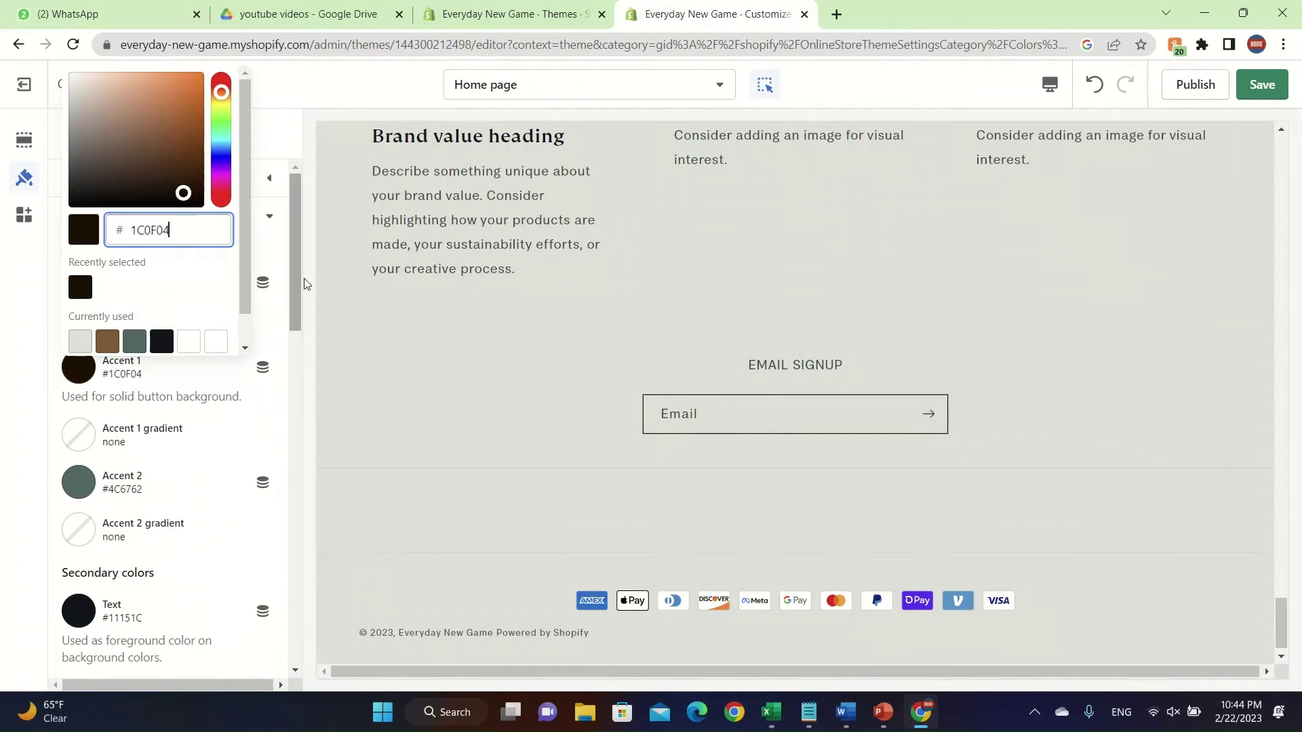
# Open the Email signup section's settings, then return to the theme-wide settings.
pyautogui.click(400, 348)
pyautogui.click(183, 392)
pyautogui.click(70, 141)
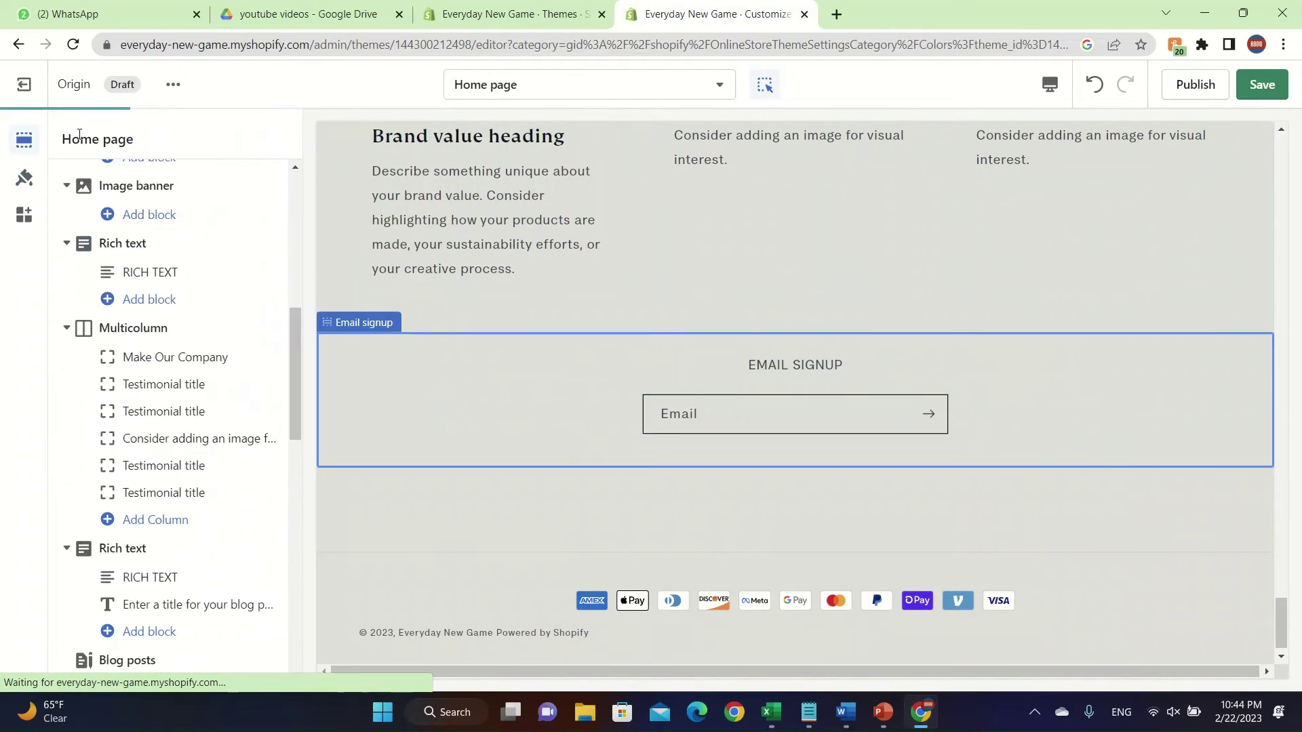
pyautogui.scroll(2, 155, 260)
pyautogui.scroll(1, 156, 259)
pyautogui.click(26, 177)
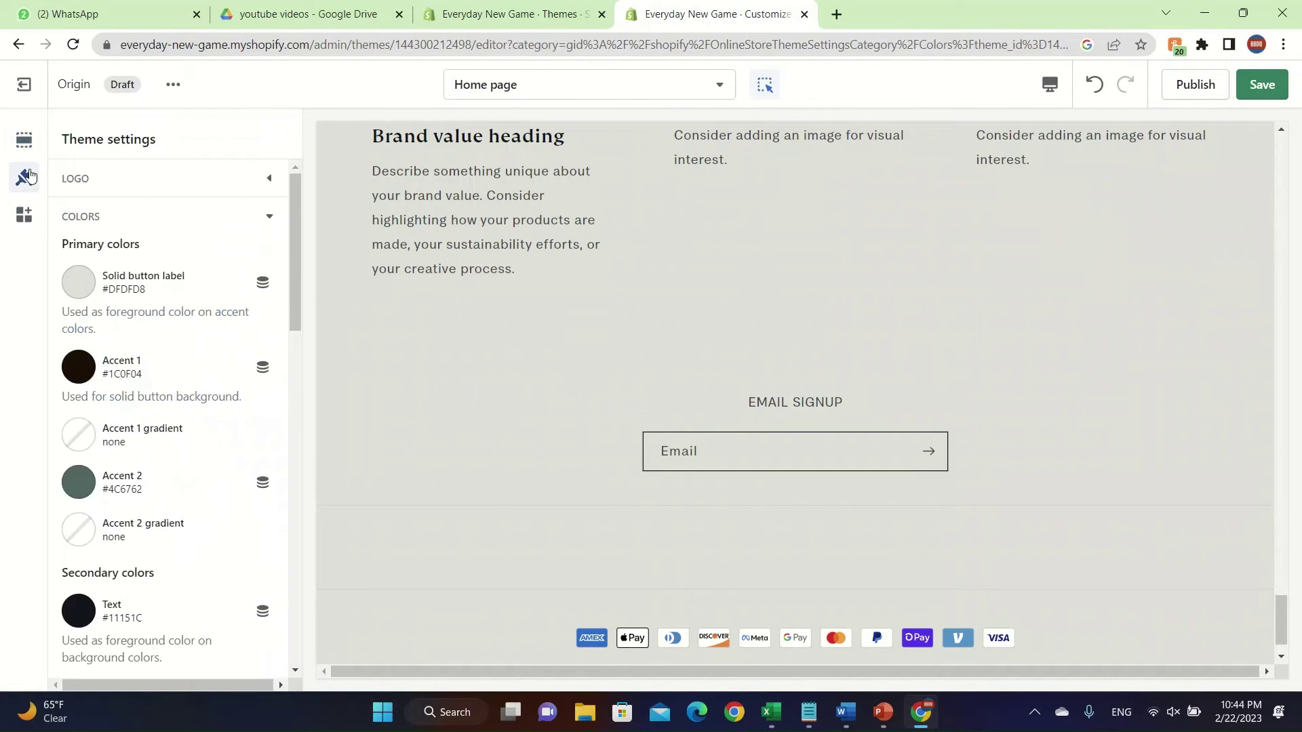
pyautogui.scroll(-9, 126, 284)
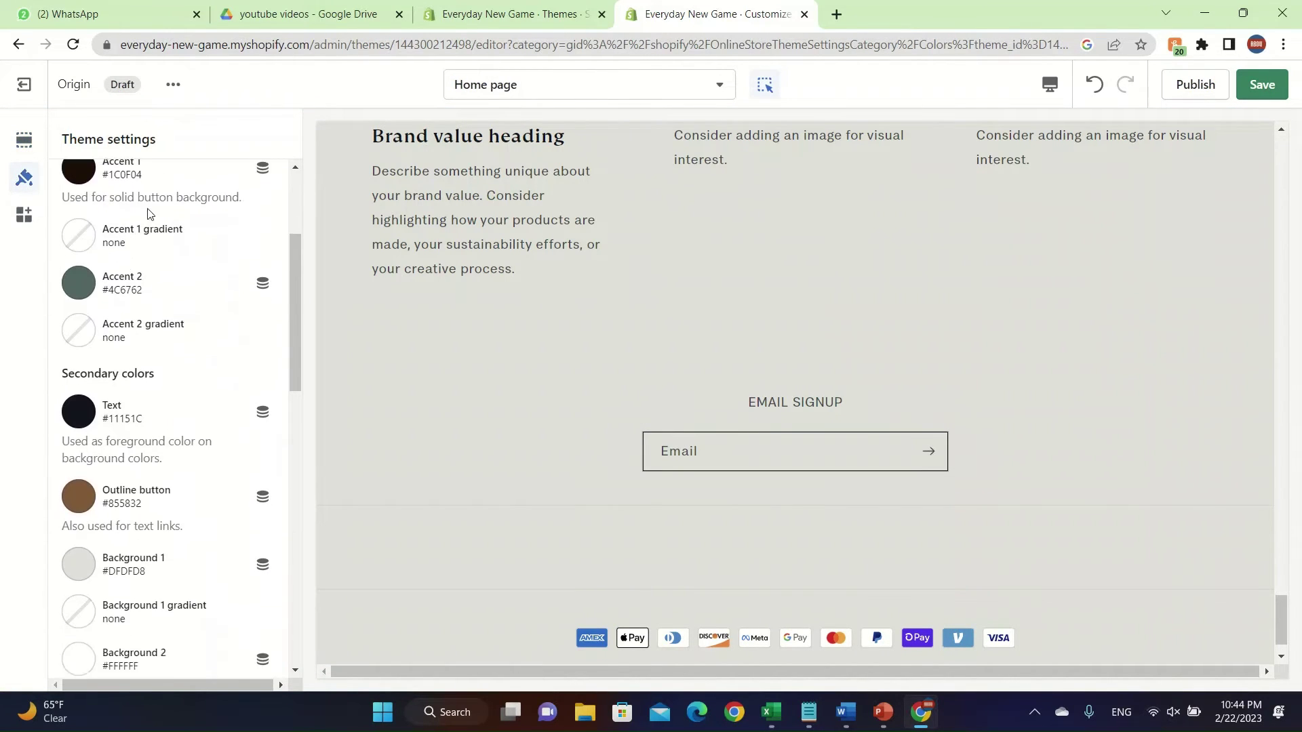
pyautogui.scroll(-7, 146, 224)
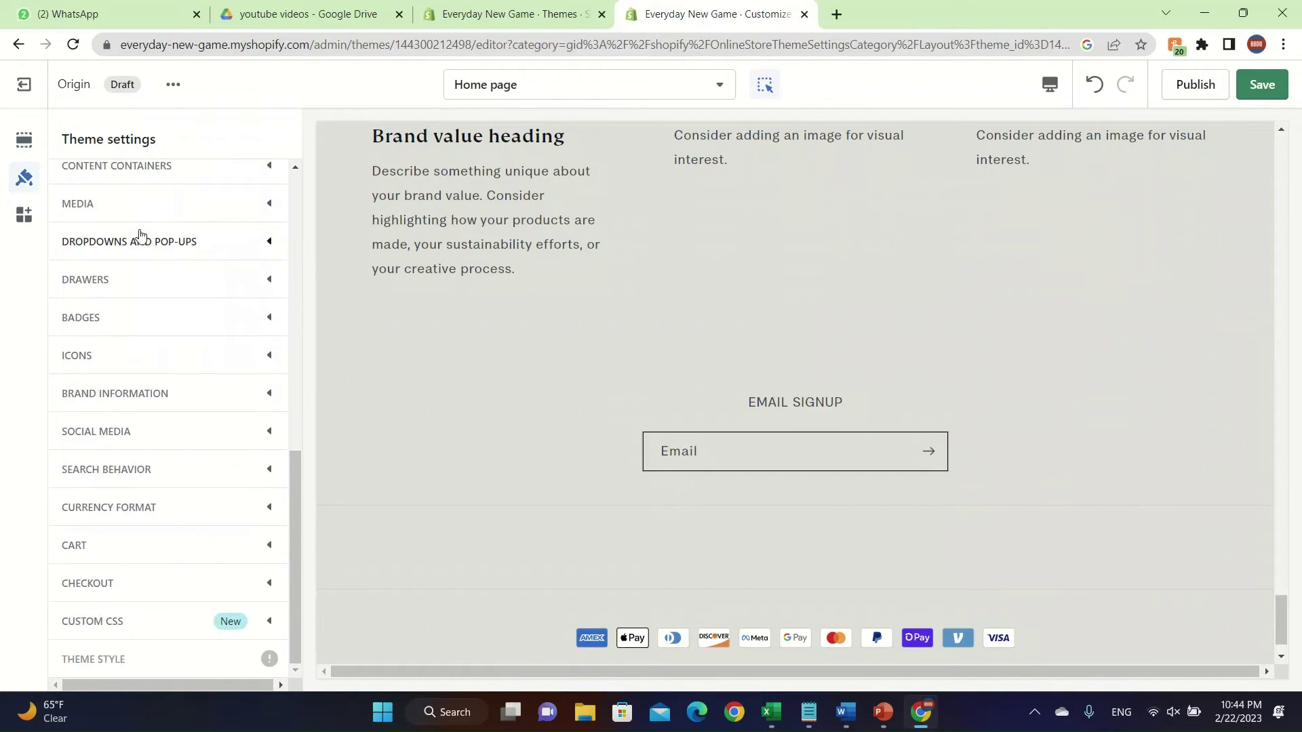
pyautogui.scroll(10, 141, 235)
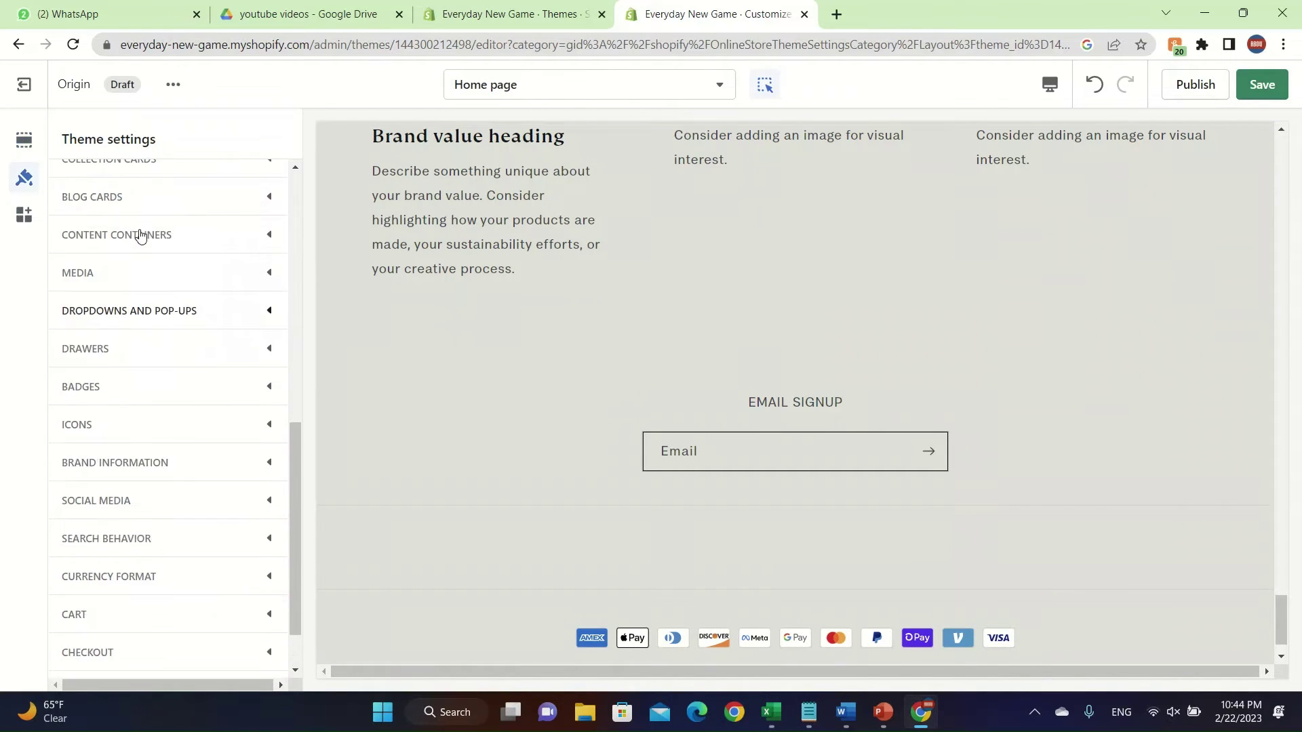
# Check App embeds, adjust the media border thickness, and reopen the Email signup settings.
pyautogui.click(20, 215)
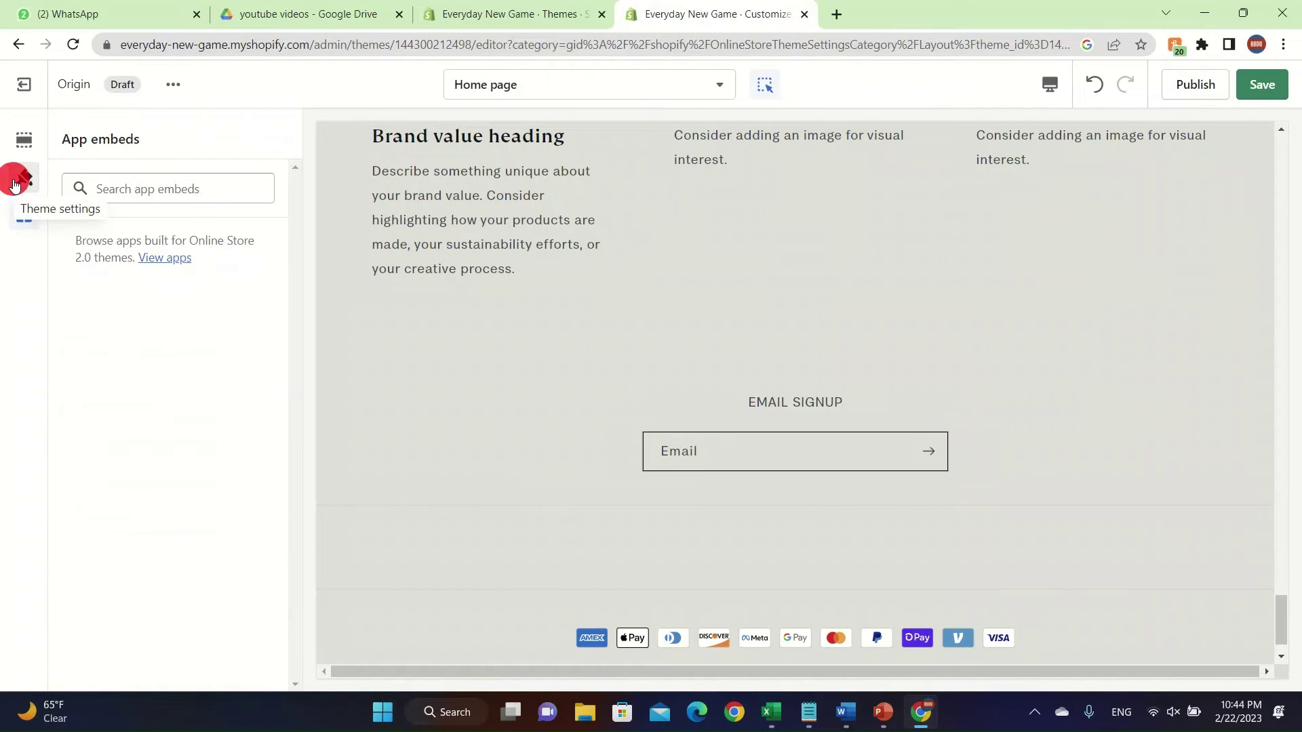
pyautogui.click(14, 184)
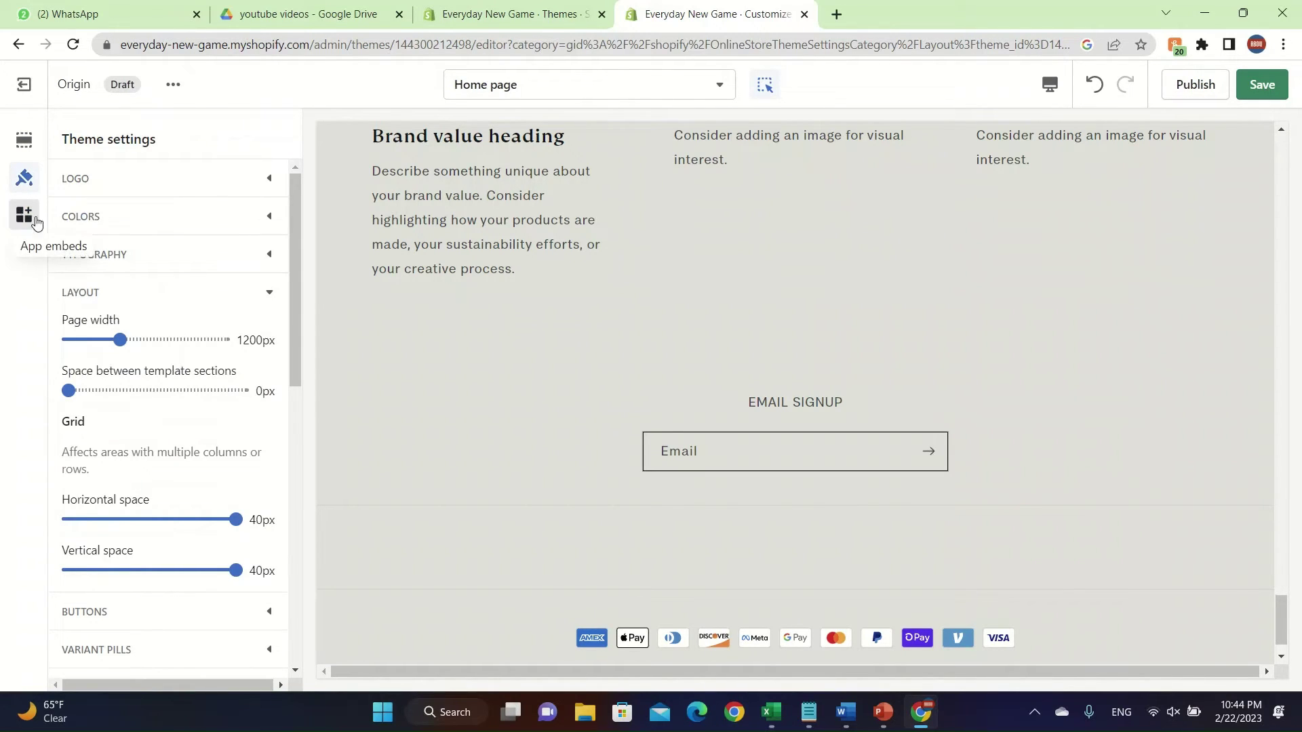
pyautogui.scroll(-7, 174, 325)
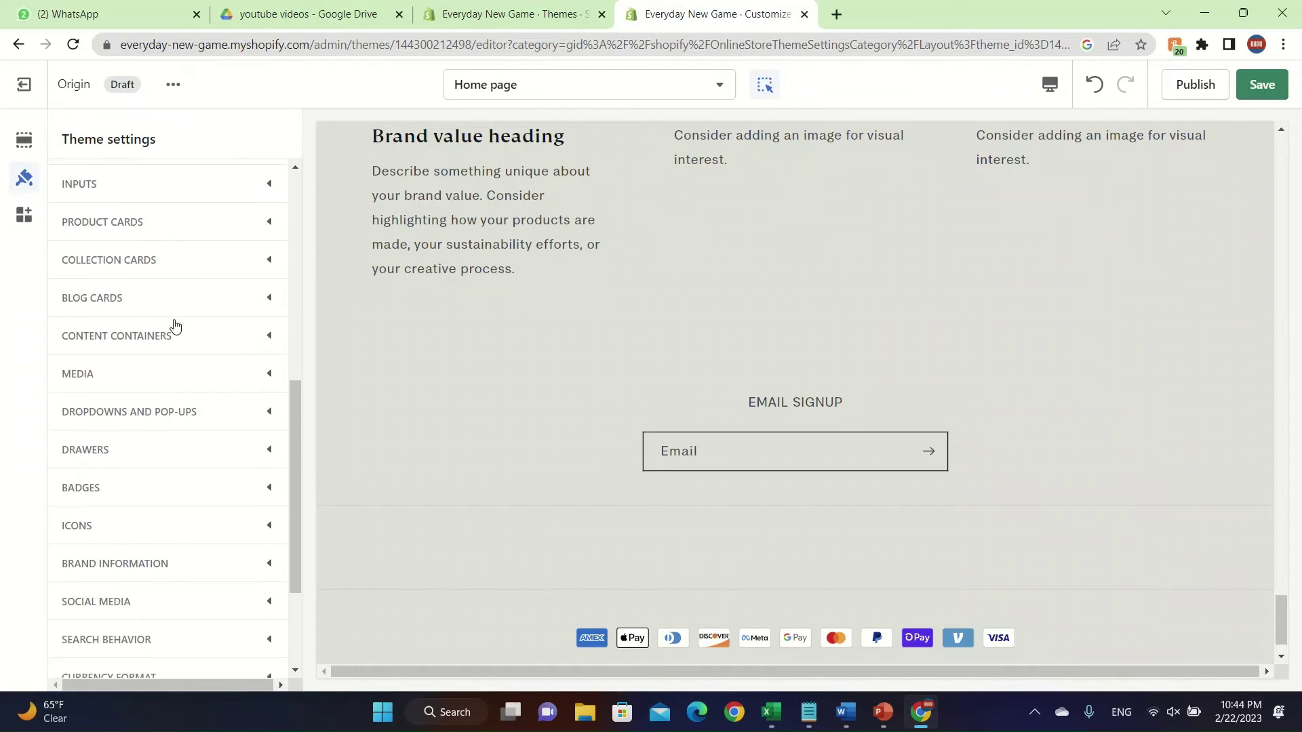
pyautogui.scroll(-1, 174, 325)
pyautogui.click(204, 304)
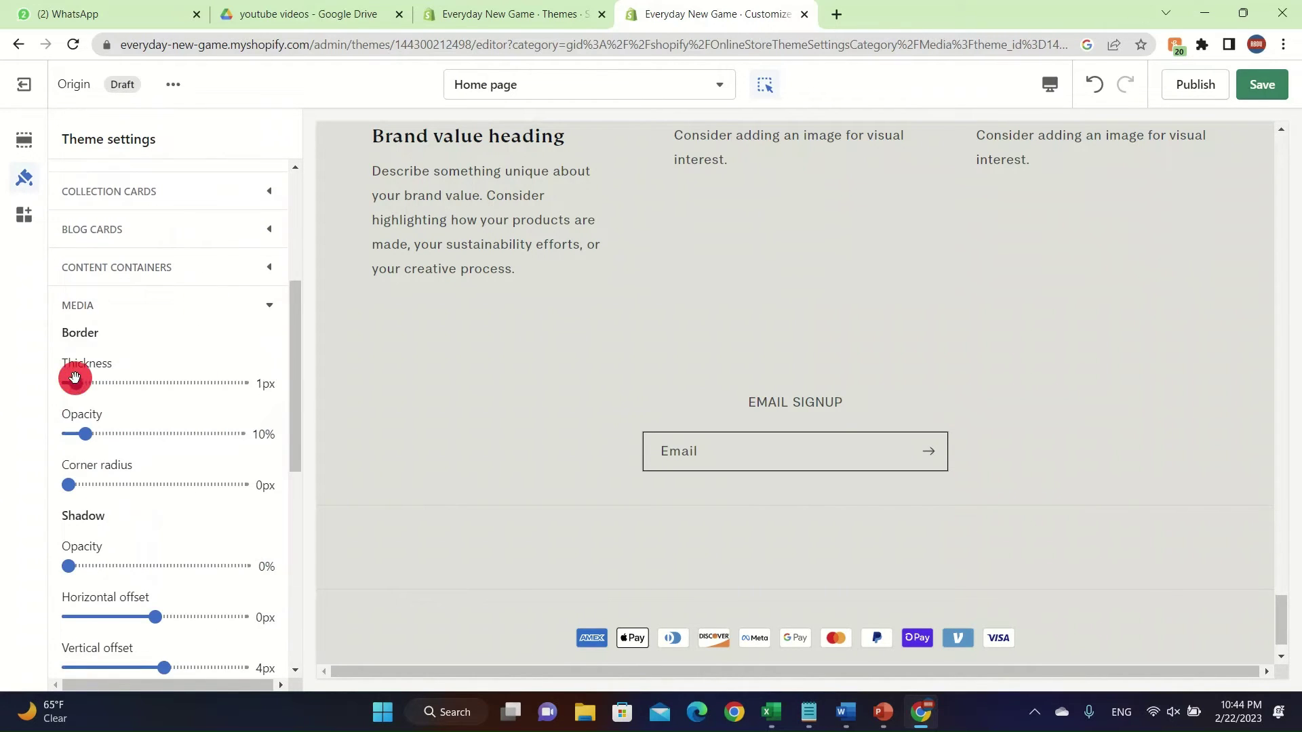
pyautogui.moveTo(75, 378); pyautogui.dragTo(258, 380)
pyautogui.click(678, 364)
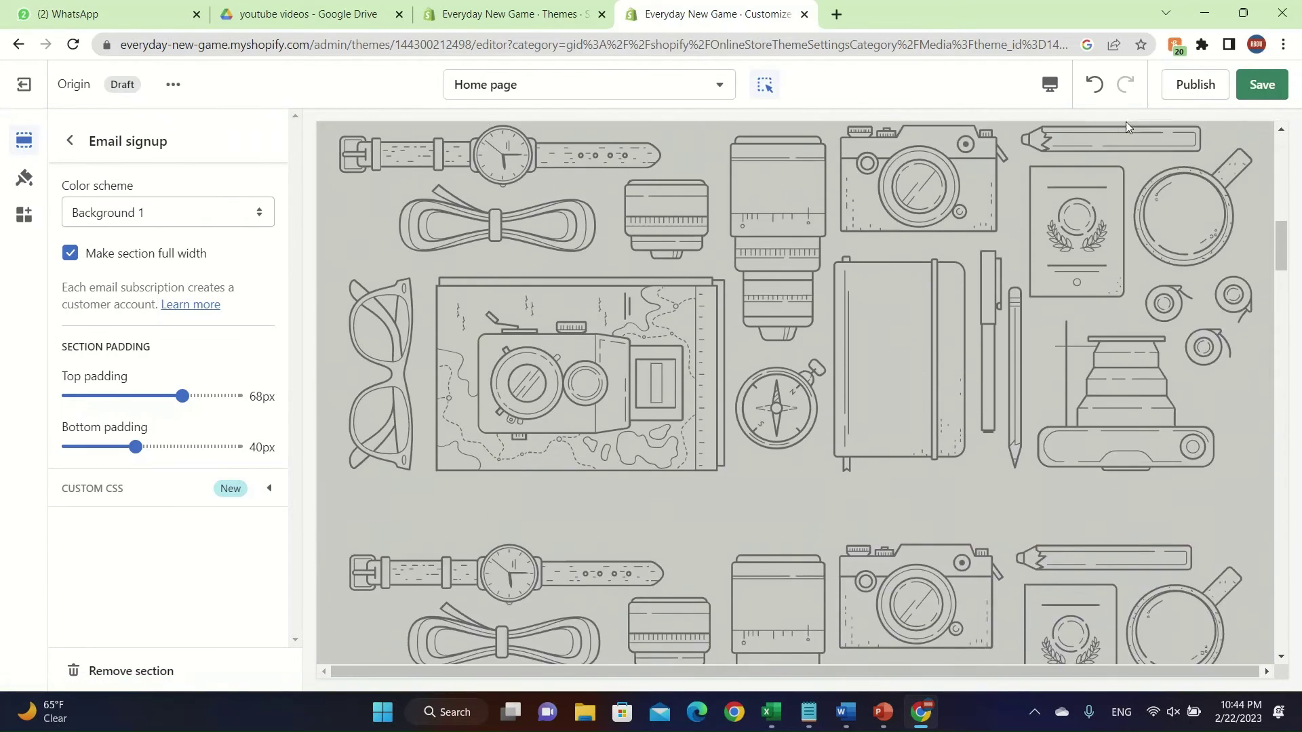
pyautogui.click(1050, 84)
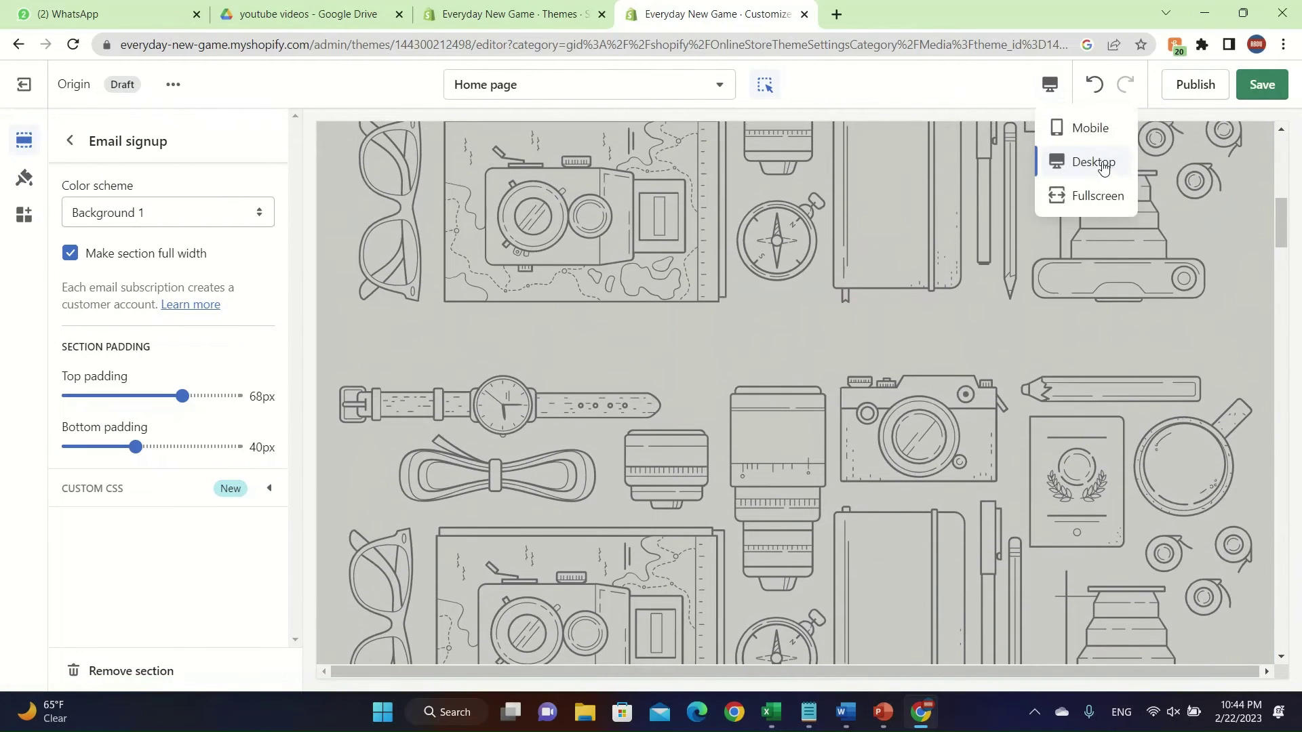
pyautogui.click(1093, 128)
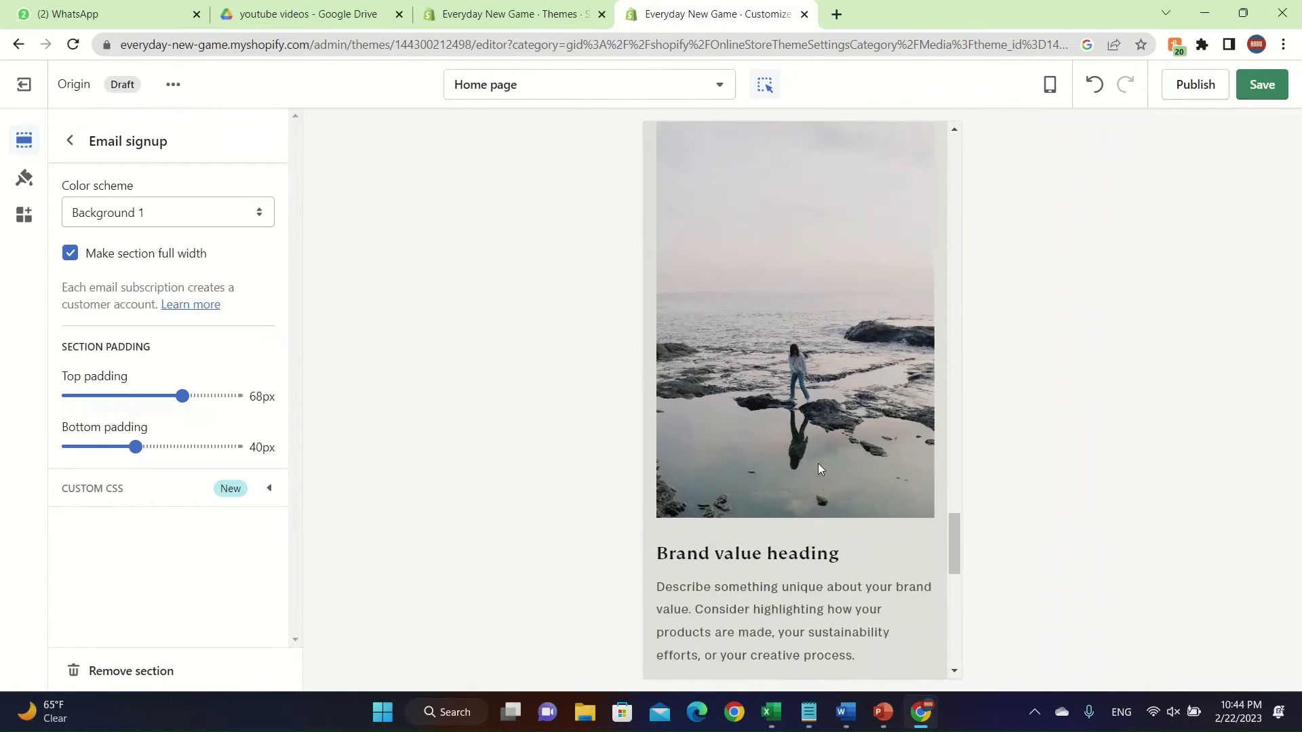
pyautogui.click(1050, 84)
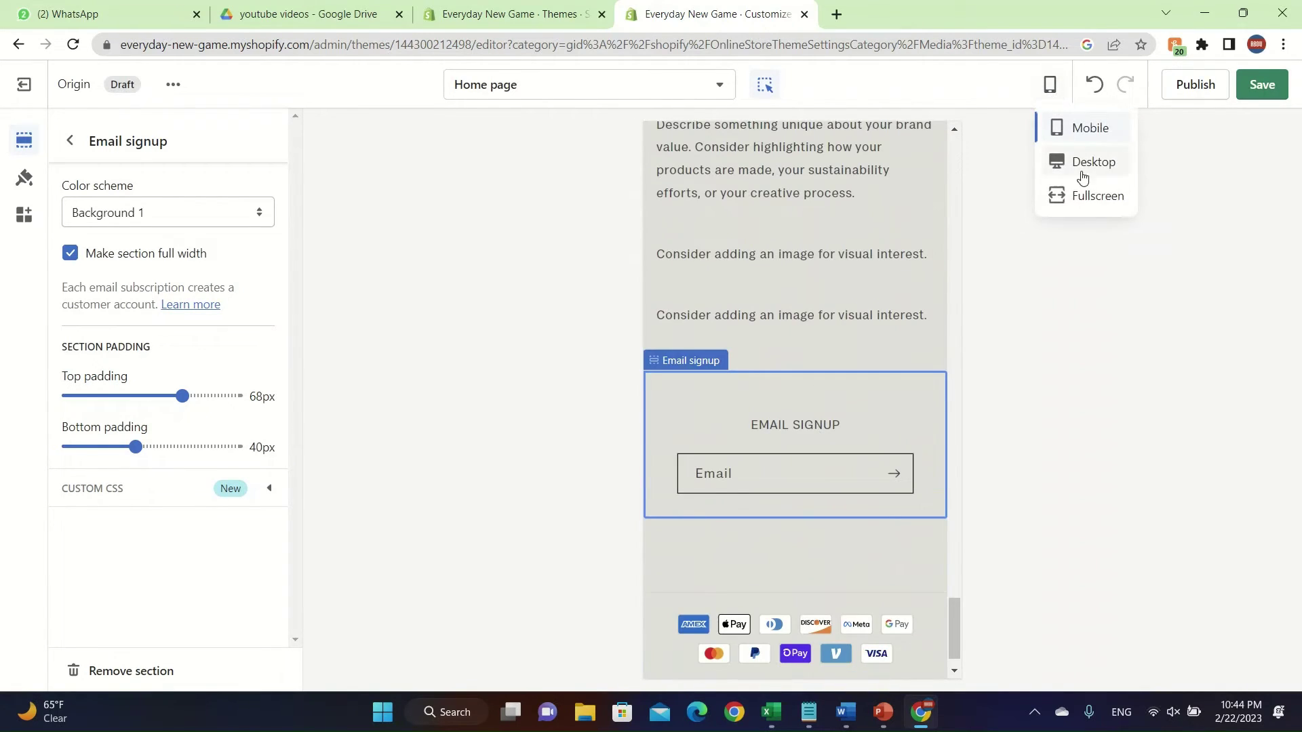
pyautogui.click(1088, 197)
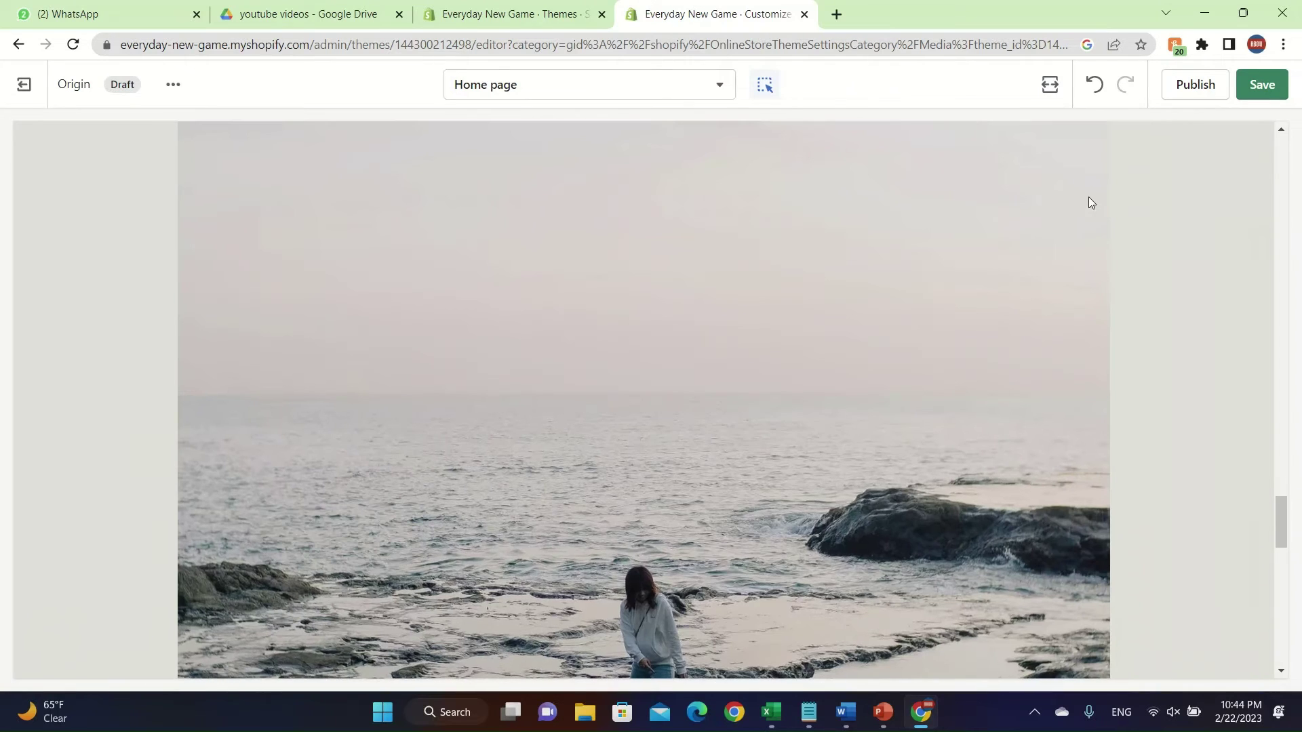
pyautogui.click(1058, 87)
pyautogui.click(1089, 161)
pyautogui.click(677, 82)
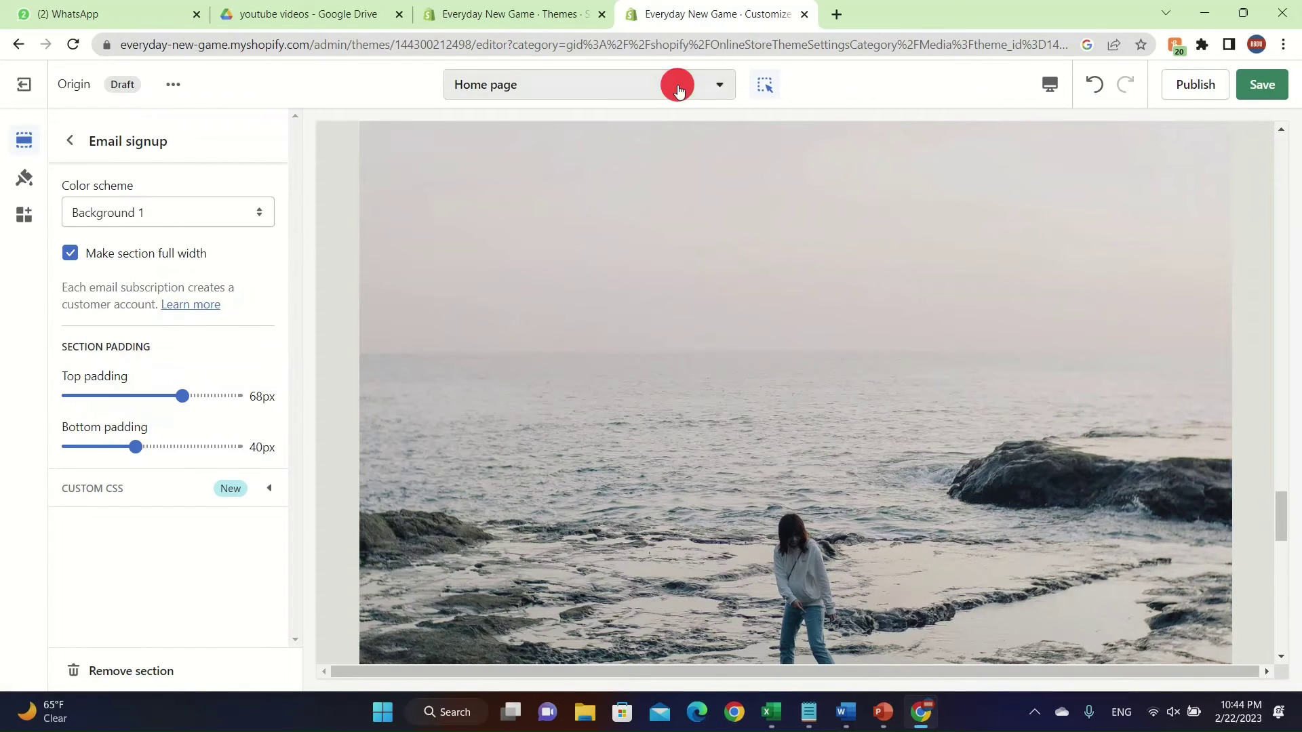
pyautogui.click(541, 225)
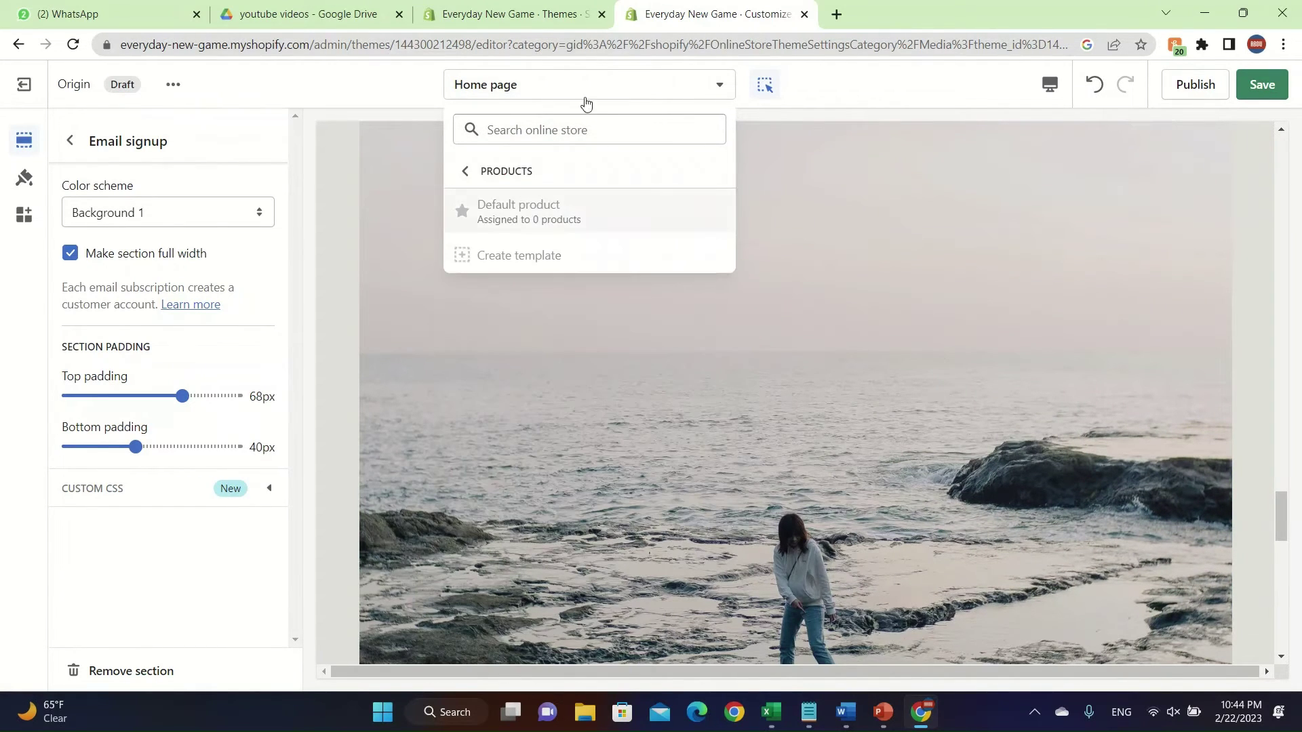
pyautogui.click(625, 84)
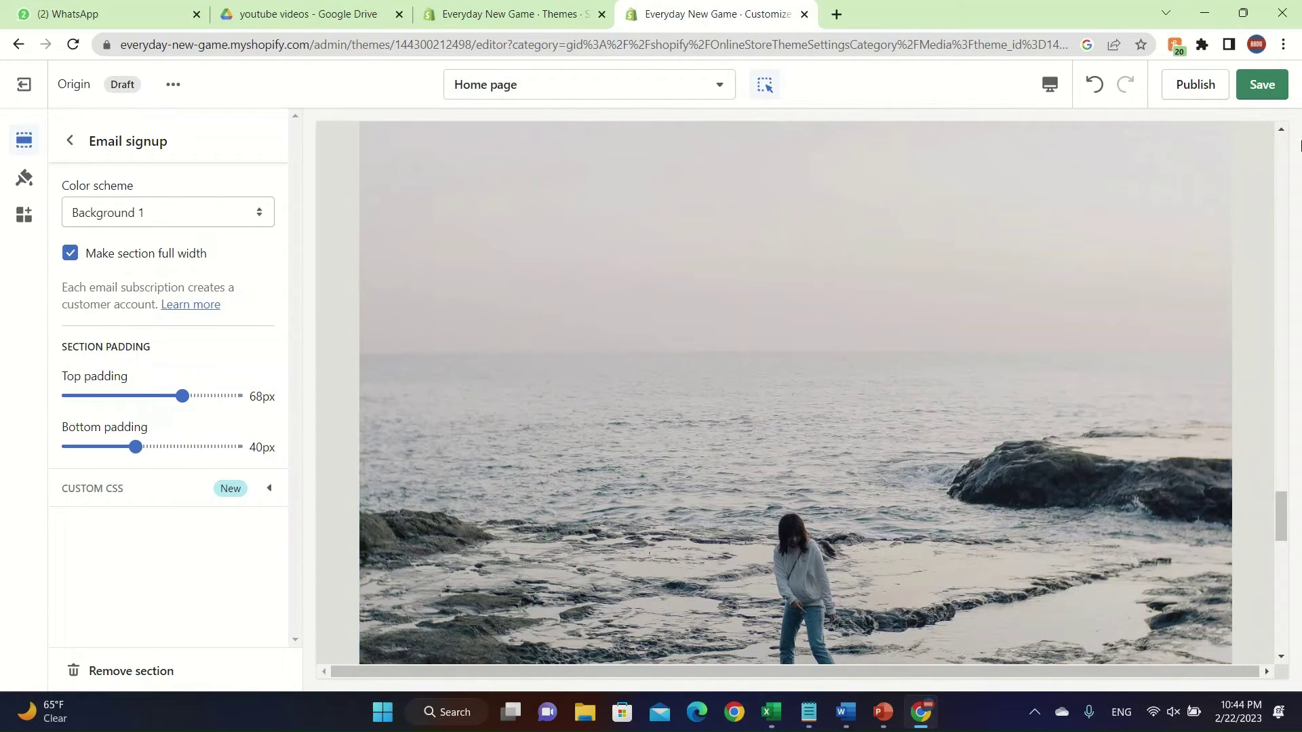
pyautogui.scroll(15, 852, 395)
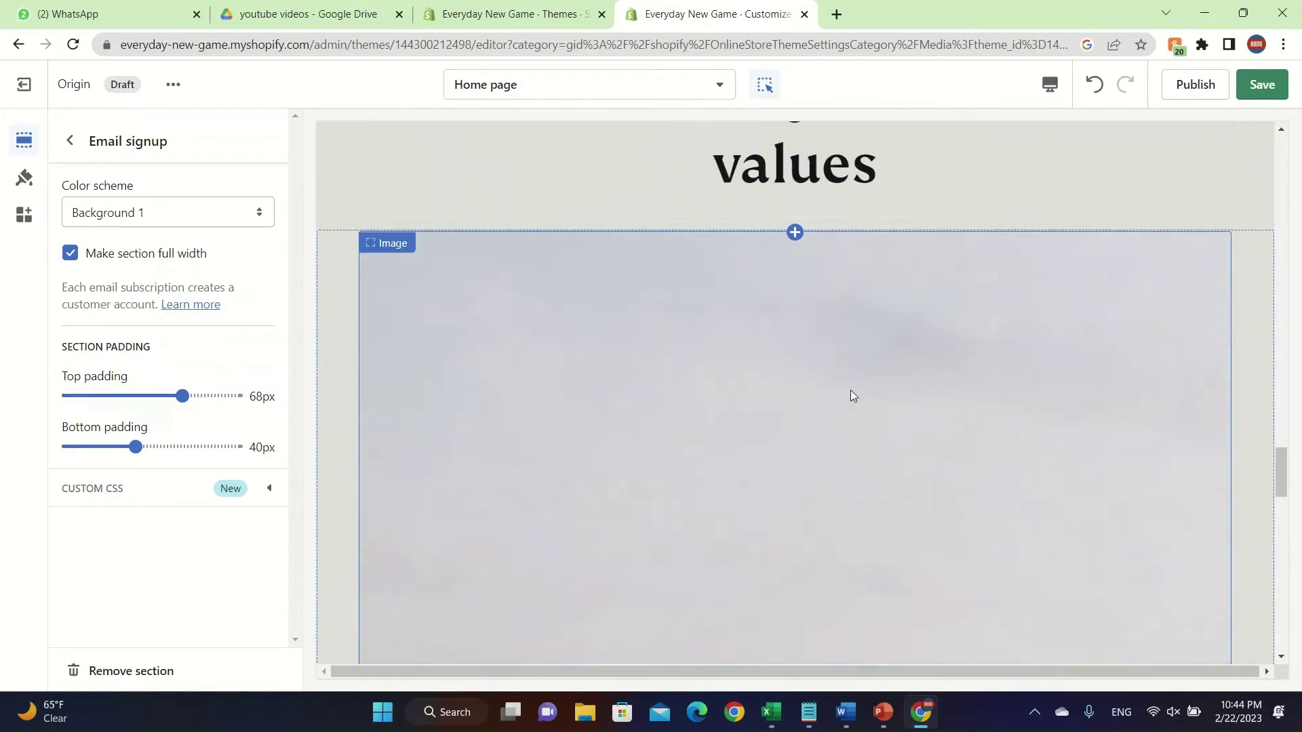
pyautogui.scroll(5, 850, 389)
pyautogui.scroll(-15, 850, 389)
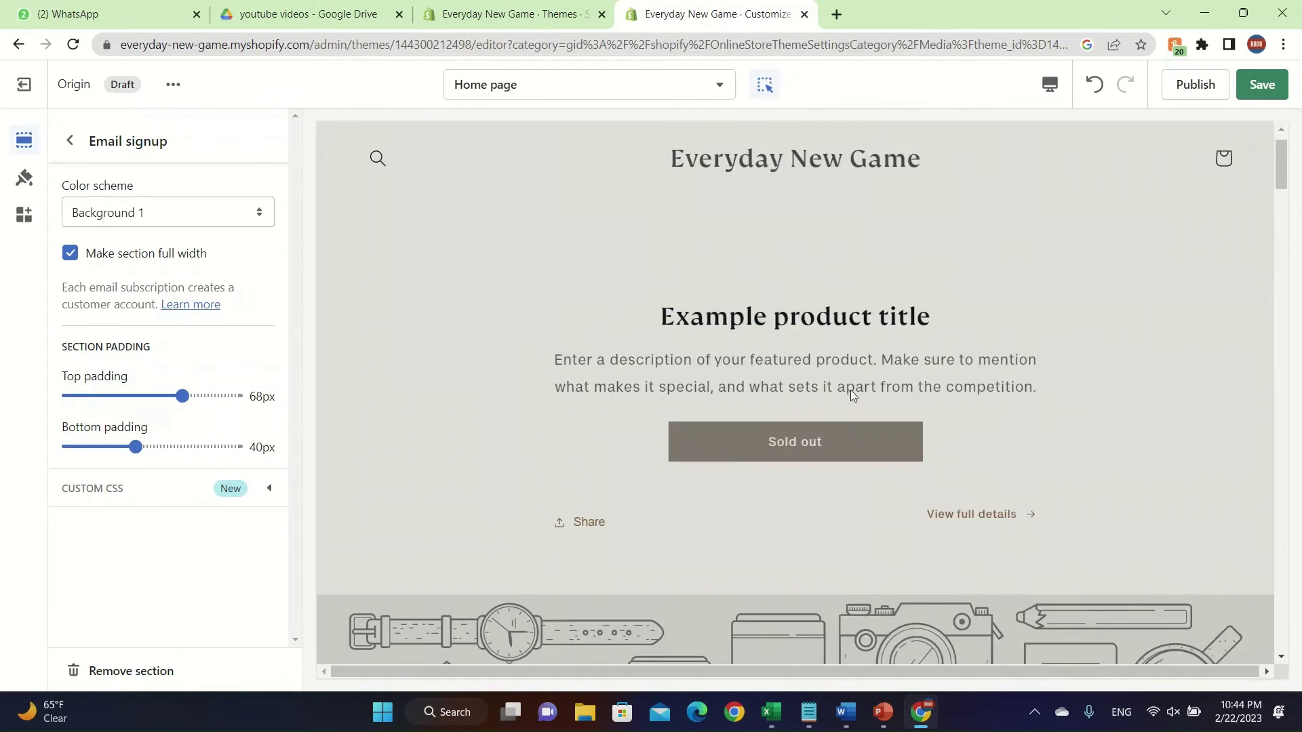
pyautogui.scroll(-5, 851, 396)
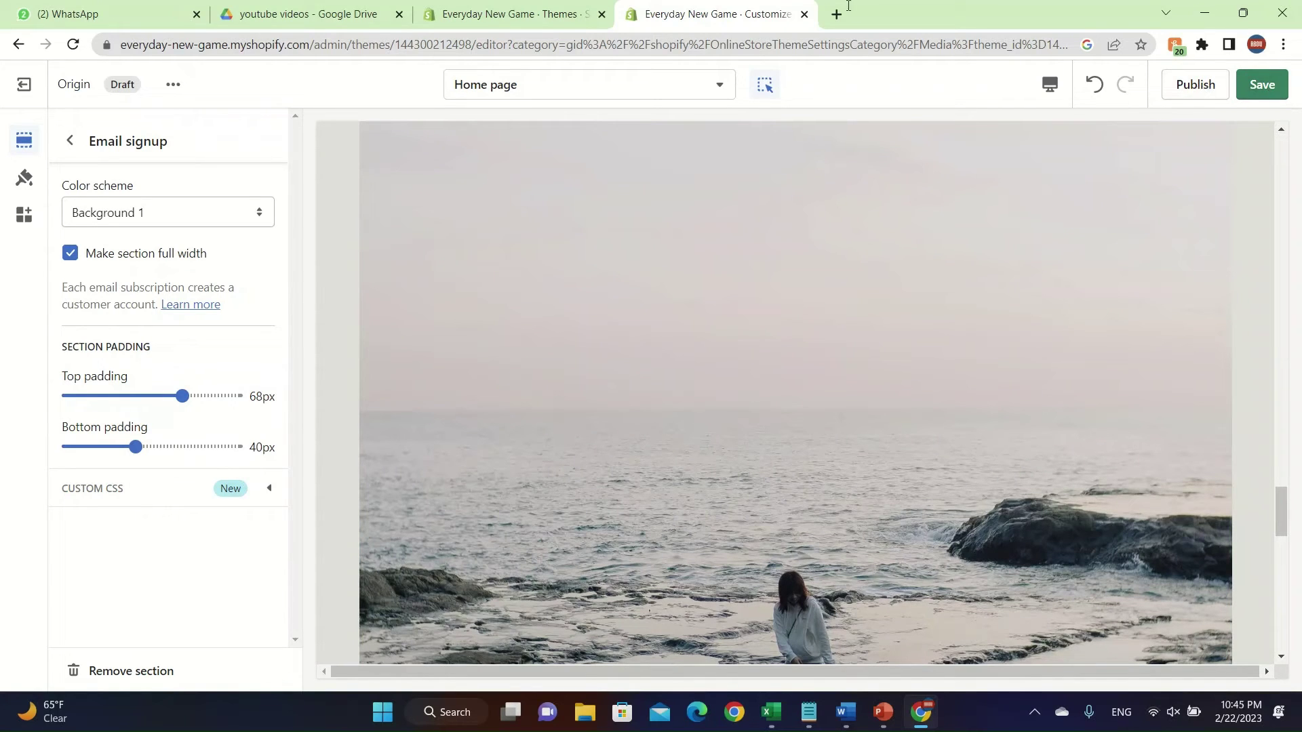
# Cancel leaving the editor and scroll the Themes page to the theme library listing Origin, Craft and Sense.
pyautogui.click(804, 14)
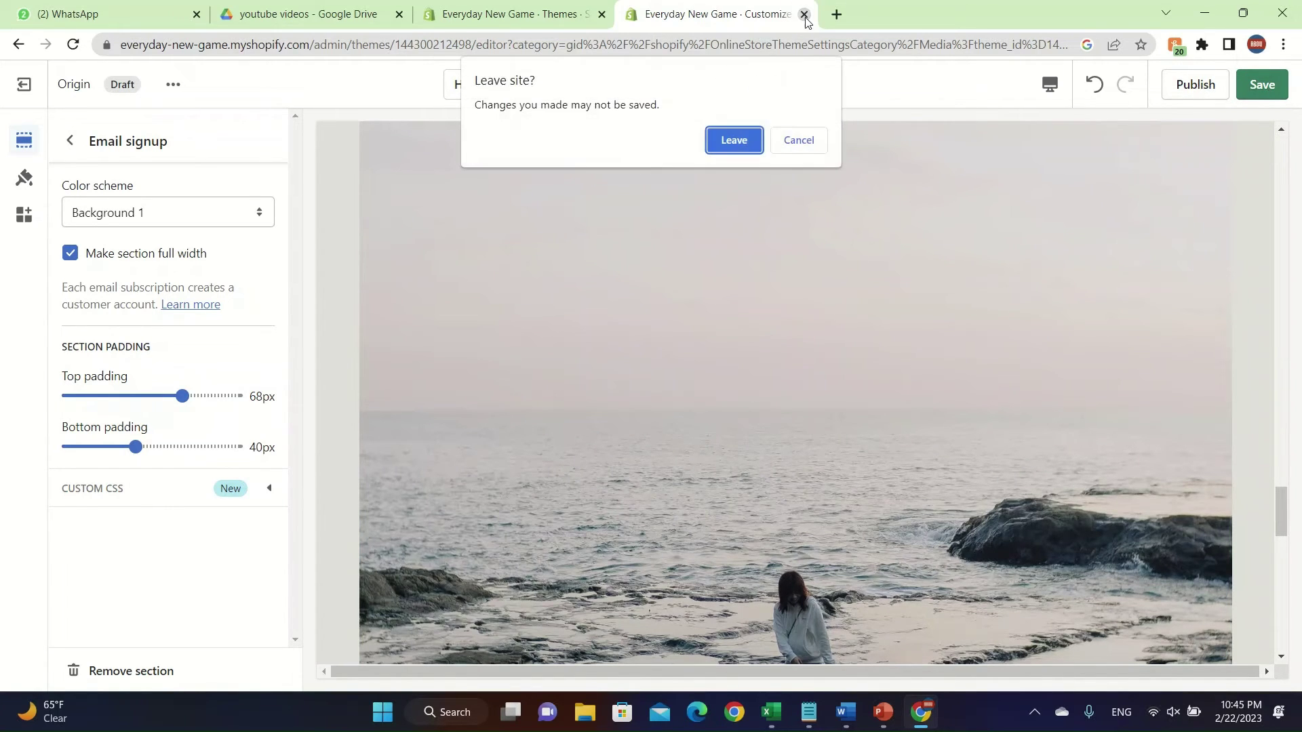
pyautogui.click(798, 140)
pyautogui.scroll(10, 814, 142)
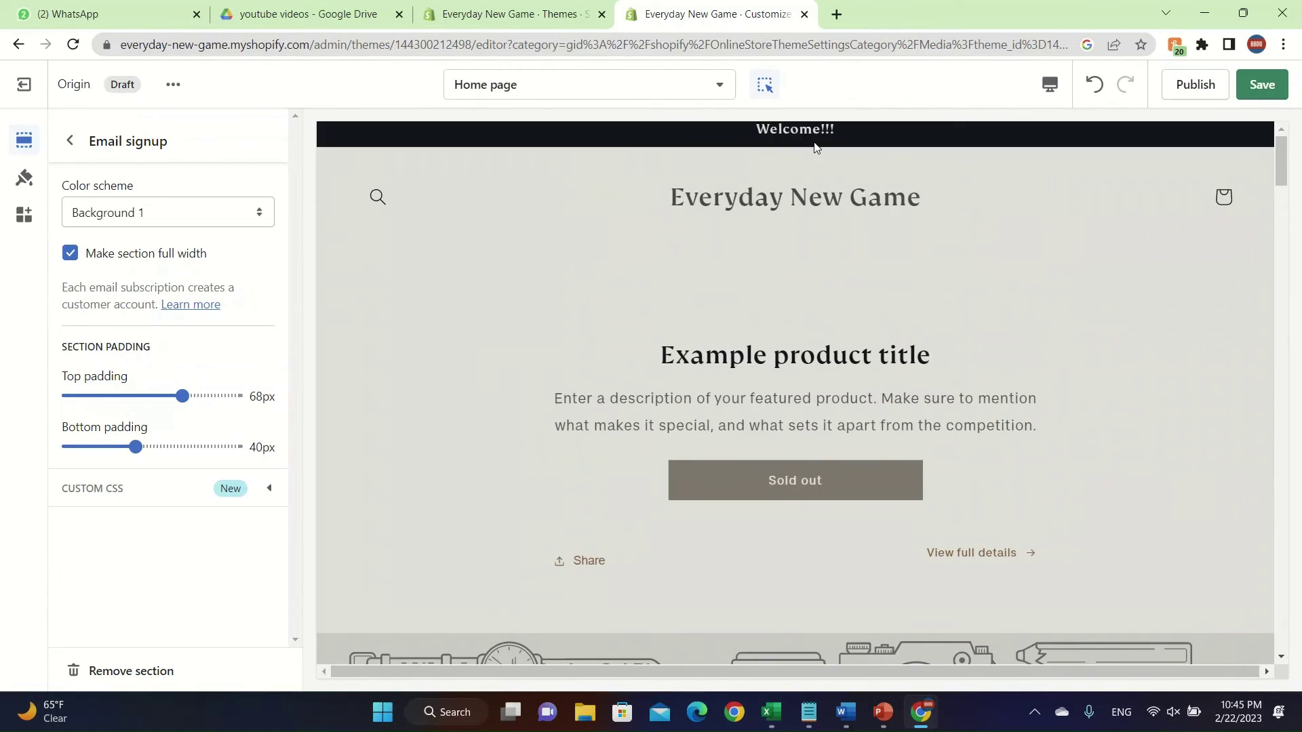
pyautogui.scroll(-10, 815, 147)
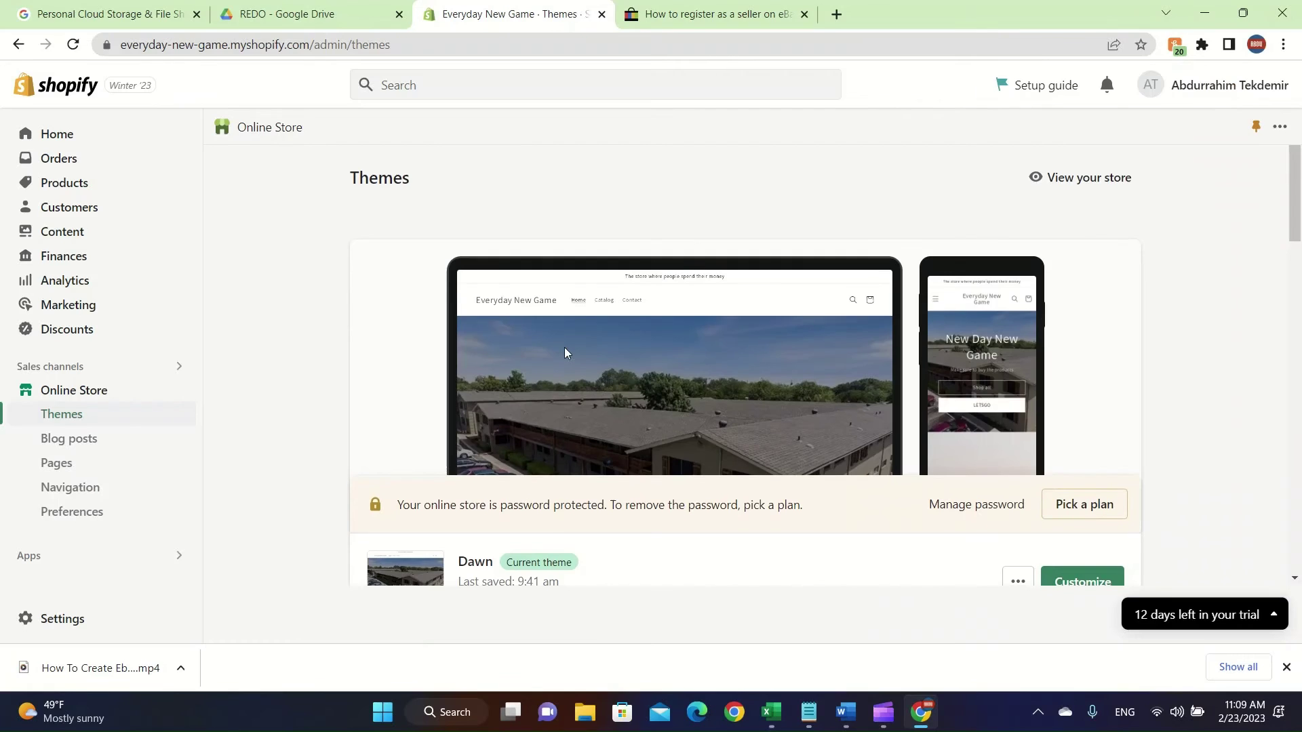
pyautogui.scroll(-7, 565, 348)
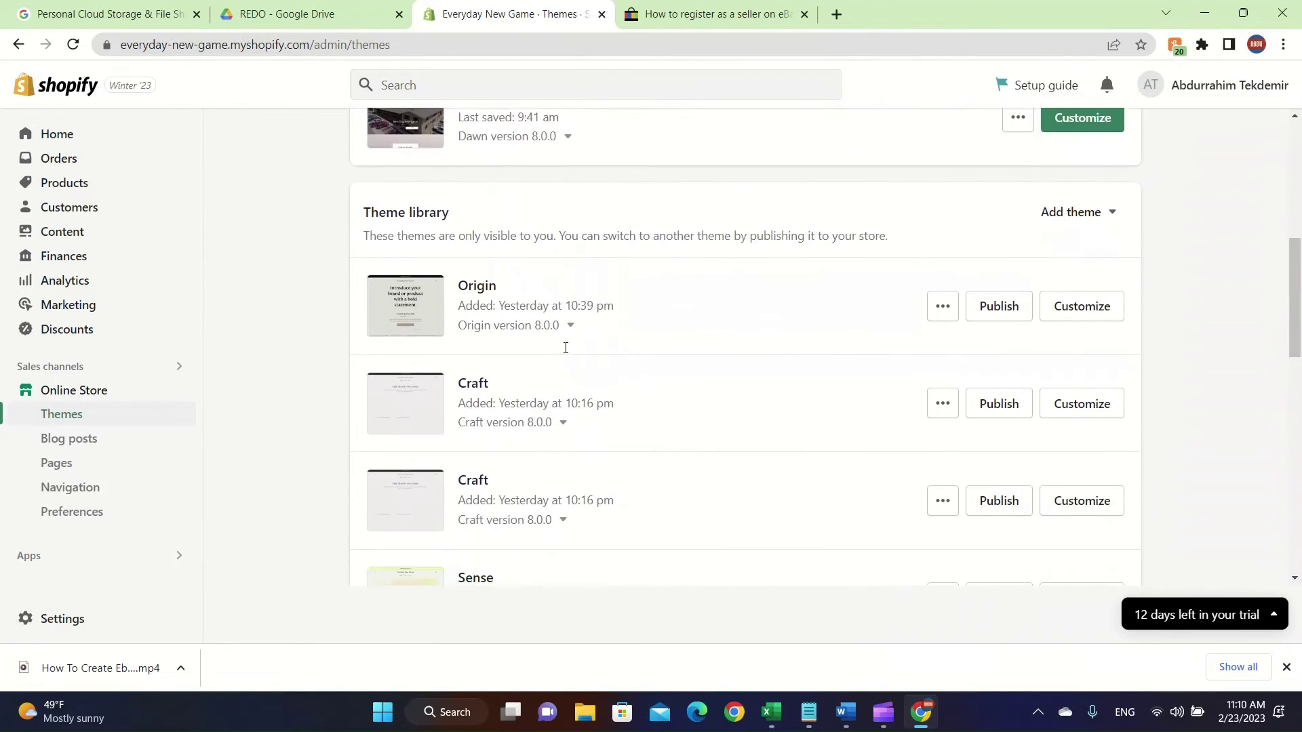
# Reopen the Origin draft in the theme editor on its theme-wide settings with the Home preview.
pyautogui.scroll(-5, 566, 348)
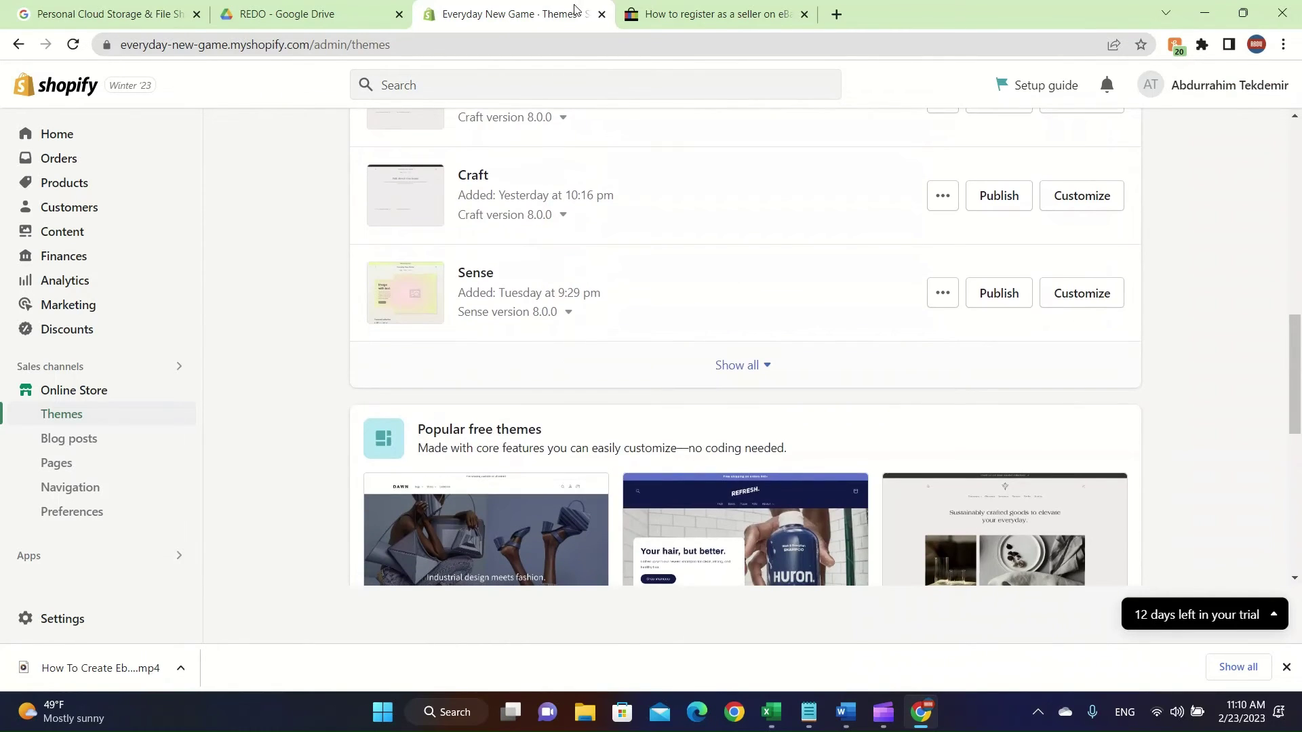
pyautogui.scroll(4, 571, 24)
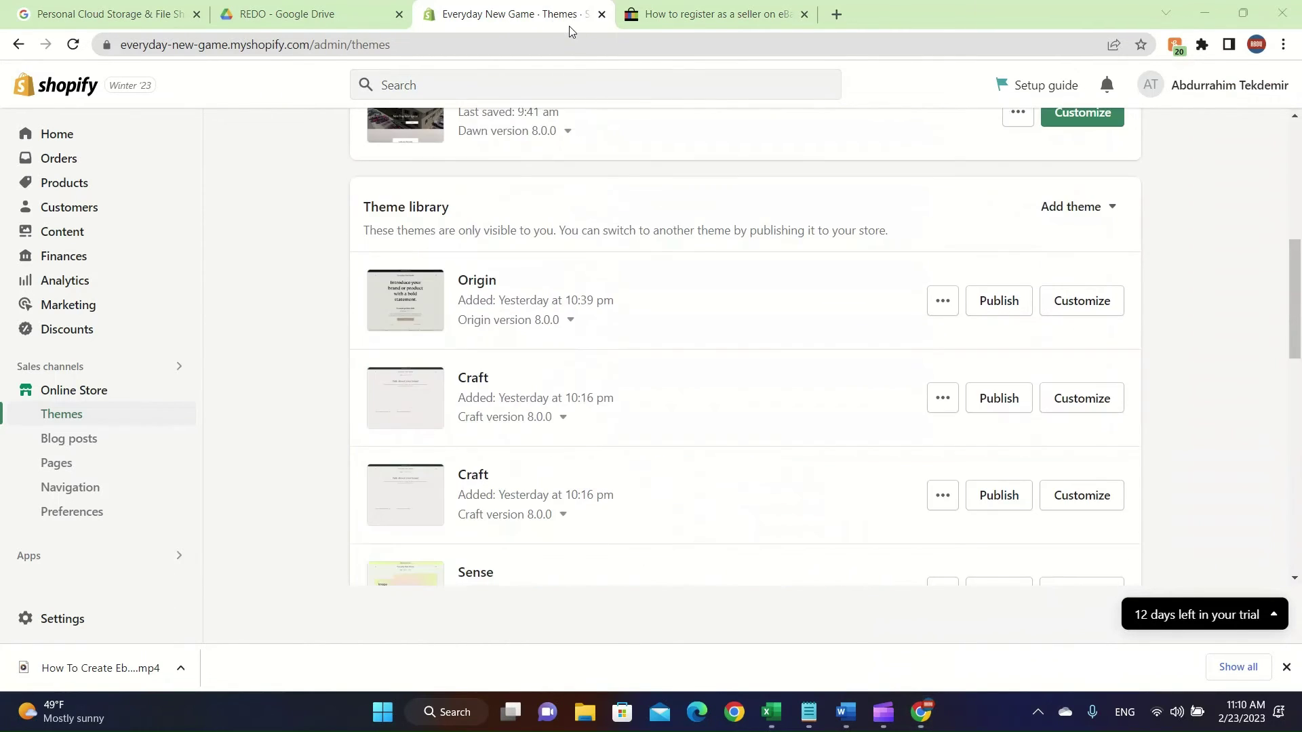
pyautogui.scroll(1, 694, 294)
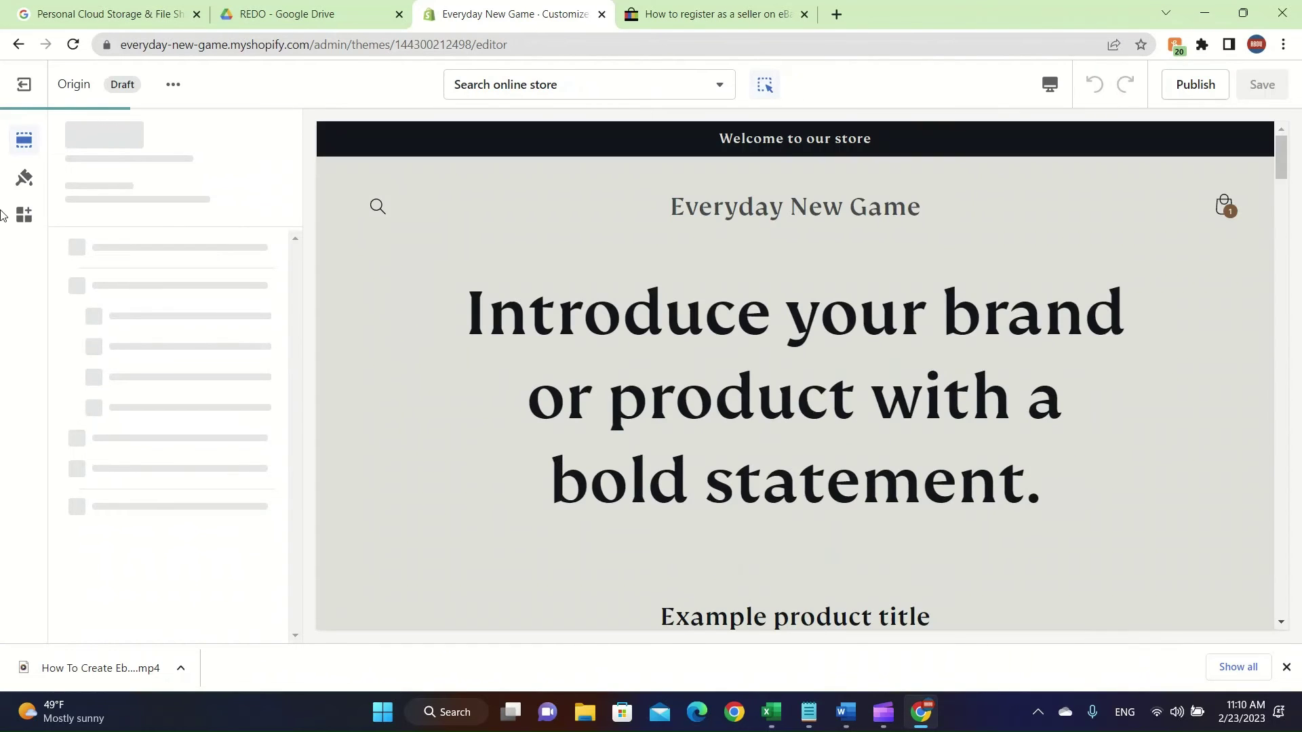
pyautogui.click(24, 179)
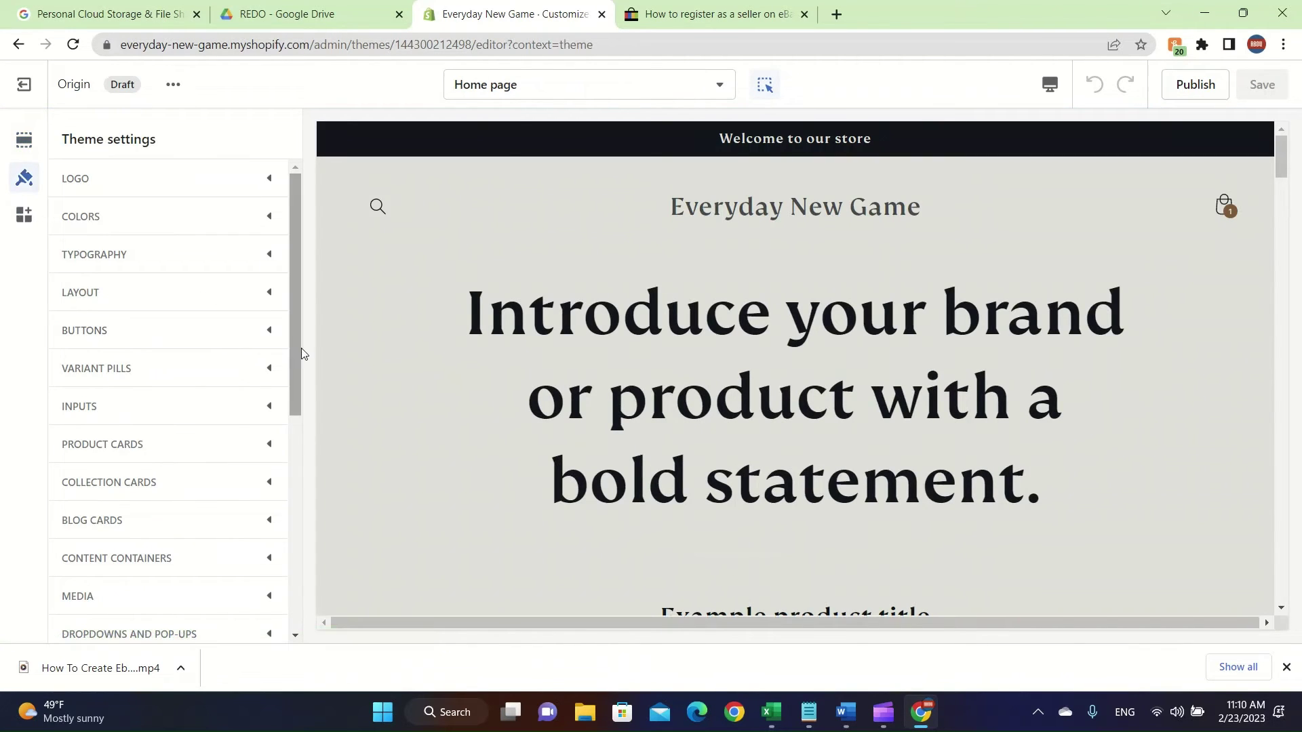
# Set the theme's Text colour to blue #0056ED.
pyautogui.click(157, 177)
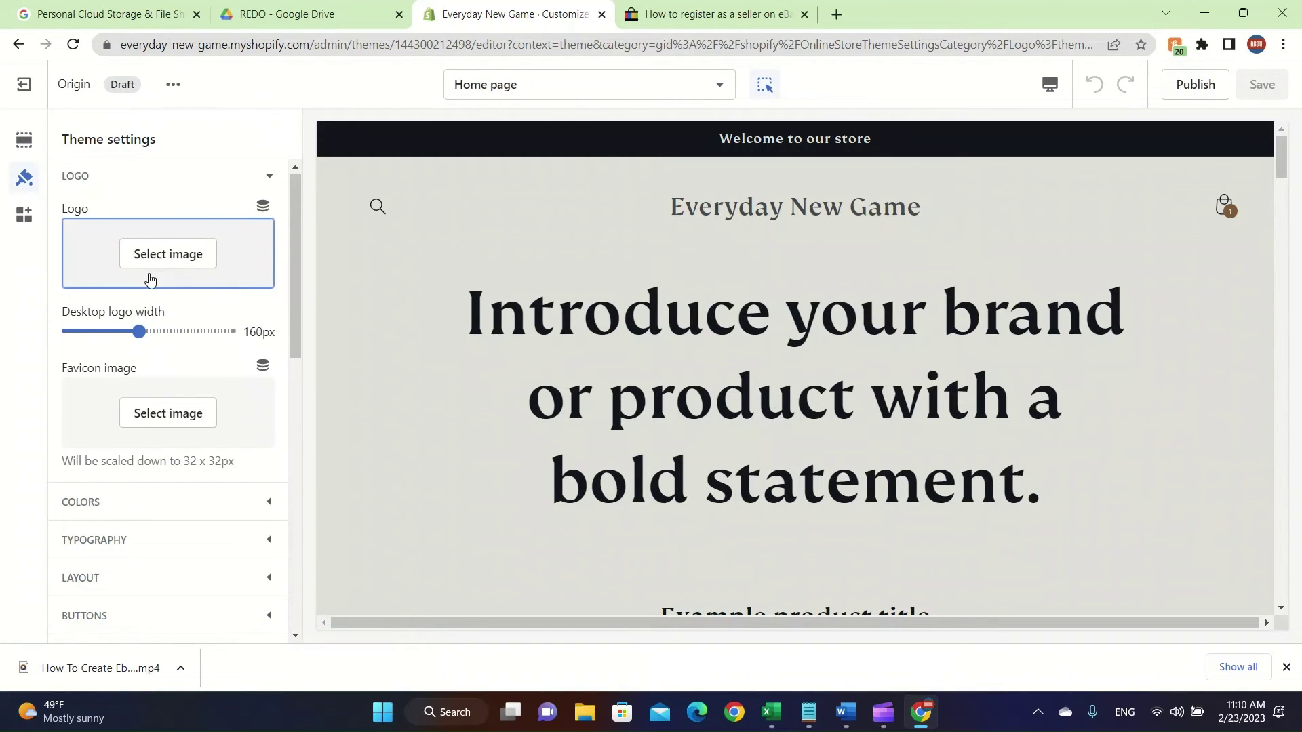
pyautogui.scroll(-1, 192, 279)
pyautogui.scroll(1, 192, 209)
pyautogui.scroll(-1, 211, 254)
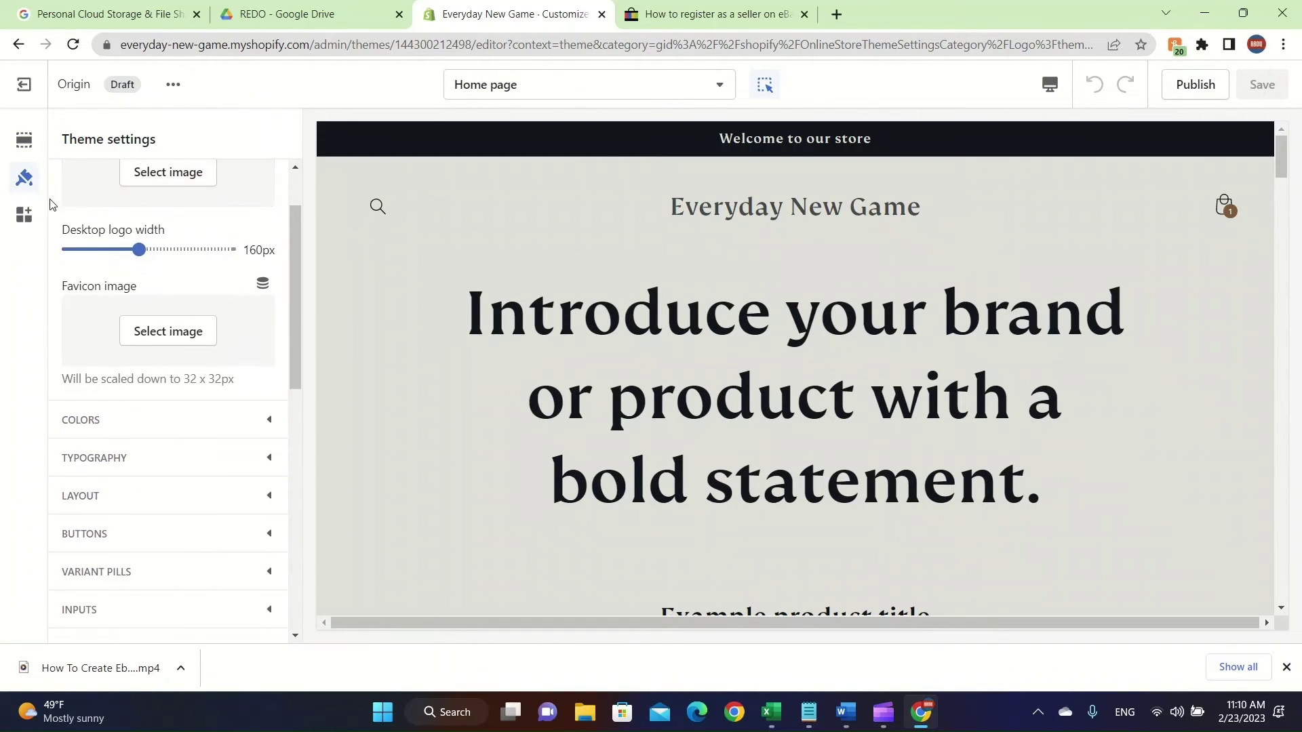
pyautogui.click(201, 432)
pyautogui.scroll(-3, 100, 334)
pyautogui.click(100, 334)
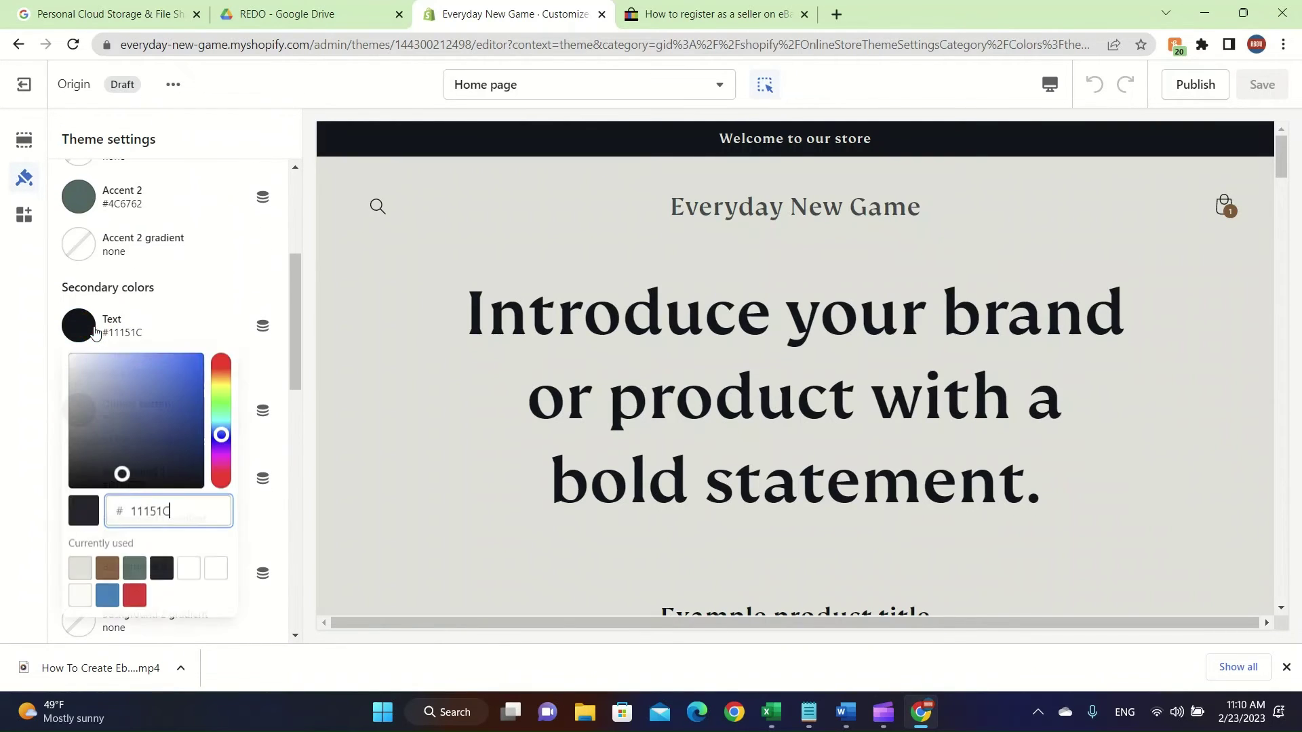
pyautogui.write('0056ED')
pyautogui.click(231, 299)
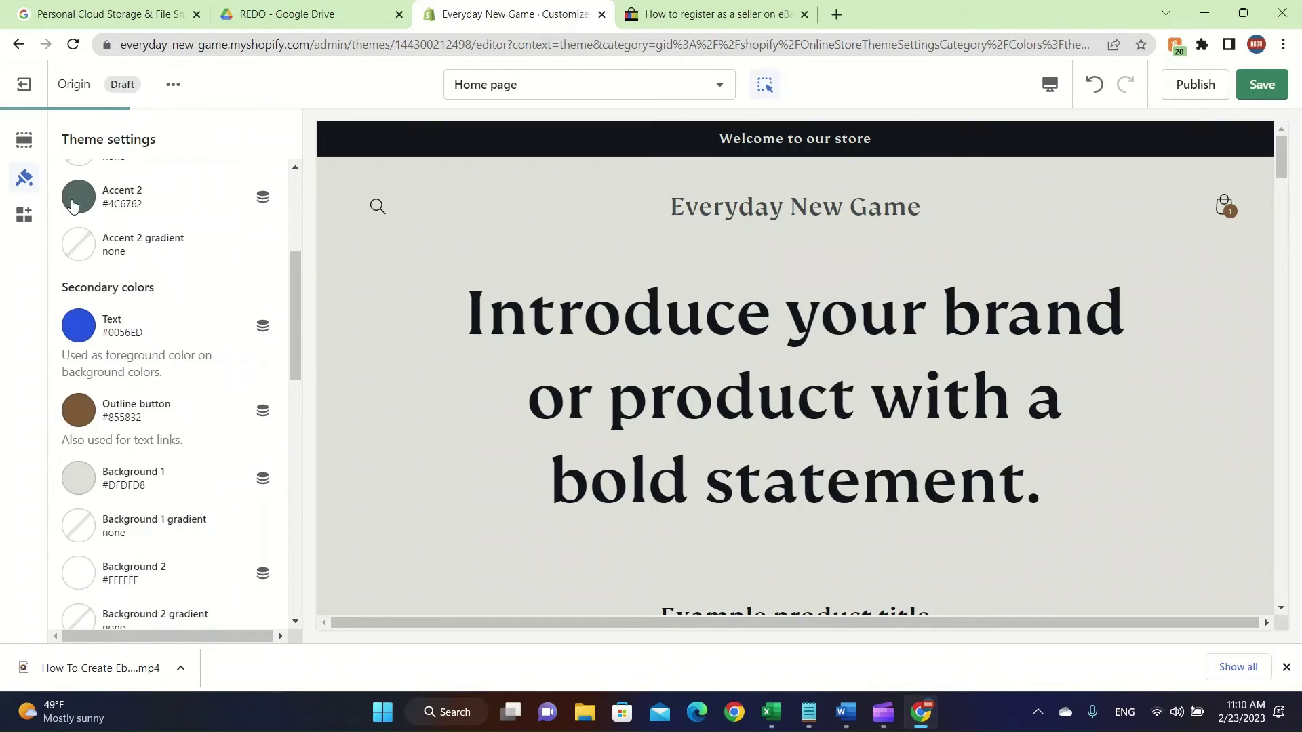
# Set the Accent 2 colour to aqua #00FFD0.
pyautogui.click(77, 200)
pyautogui.write('00FFD0')
pyautogui.click(230, 204)
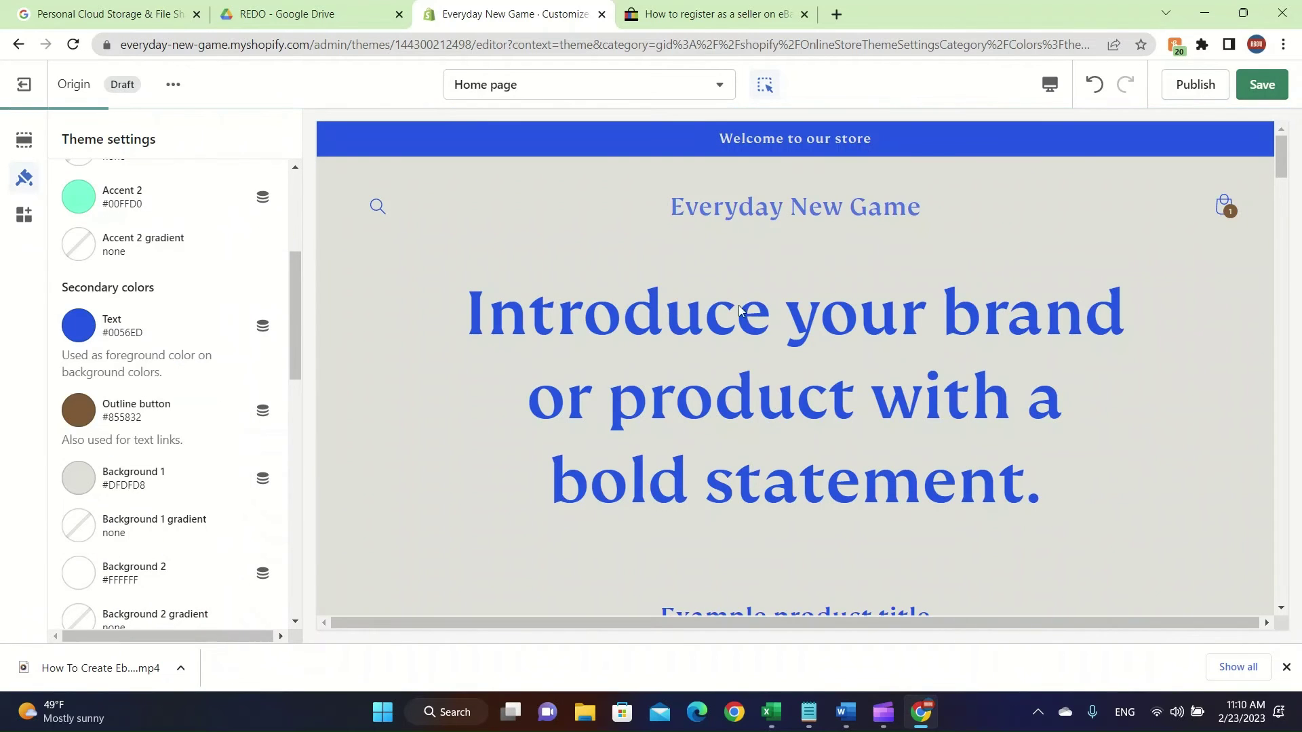
pyautogui.scroll(-3, 768, 398)
pyautogui.scroll(3, 769, 449)
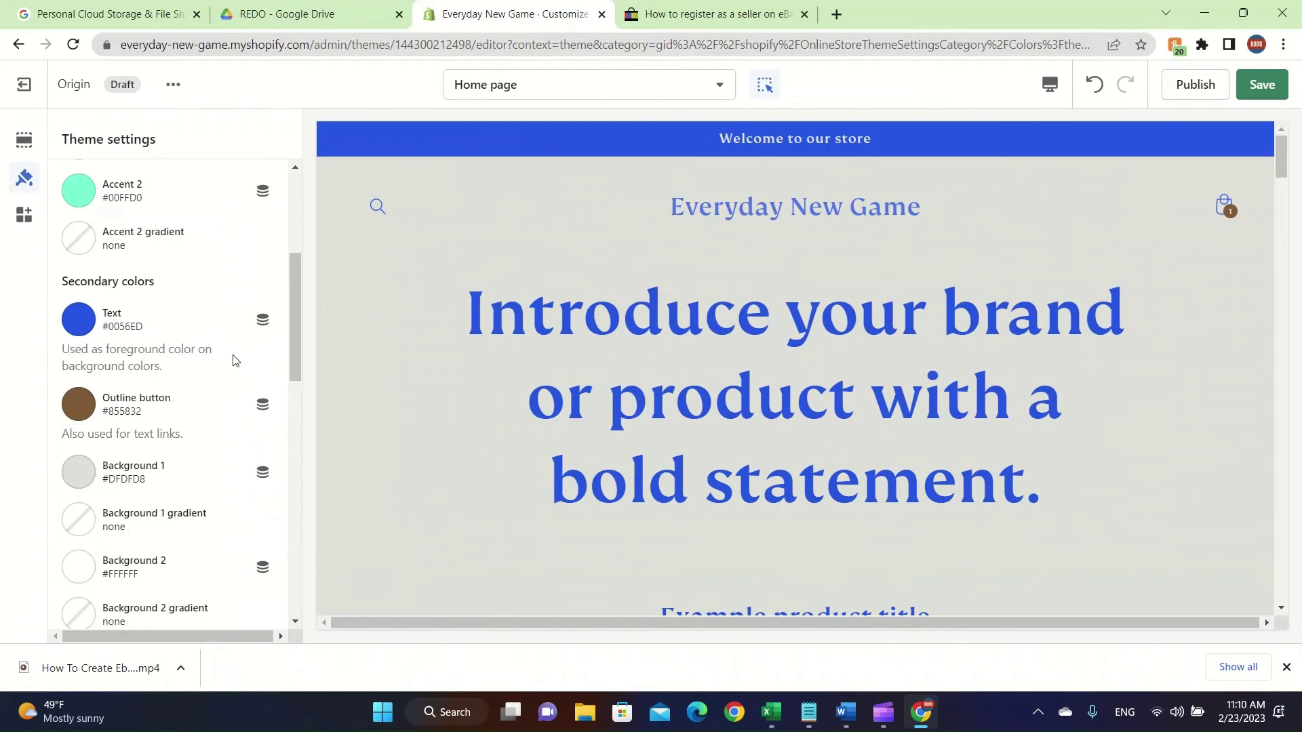
pyautogui.scroll(-10, 232, 357)
# Make the store's icons use the Accent 2 colour.
pyautogui.scroll(6, 164, 340)
pyautogui.click(163, 336)
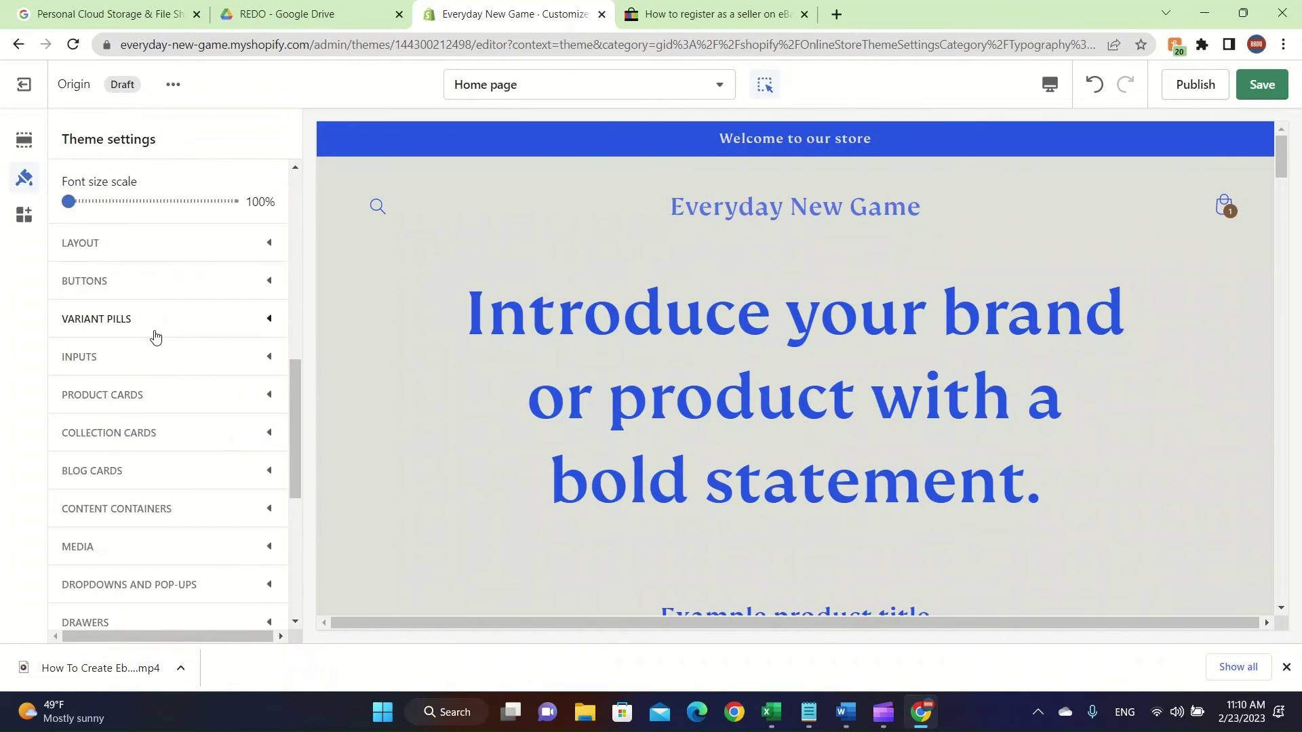
pyautogui.click(196, 376)
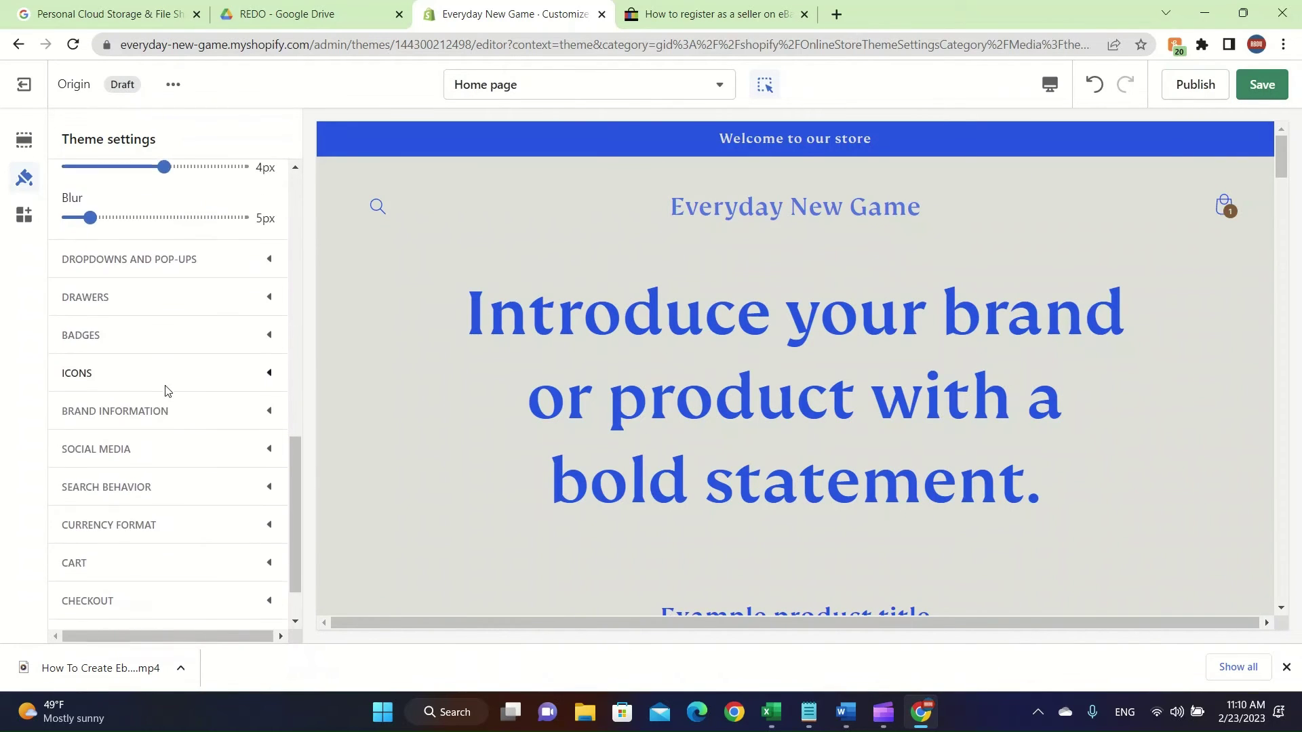
pyautogui.click(180, 375)
pyautogui.click(125, 306)
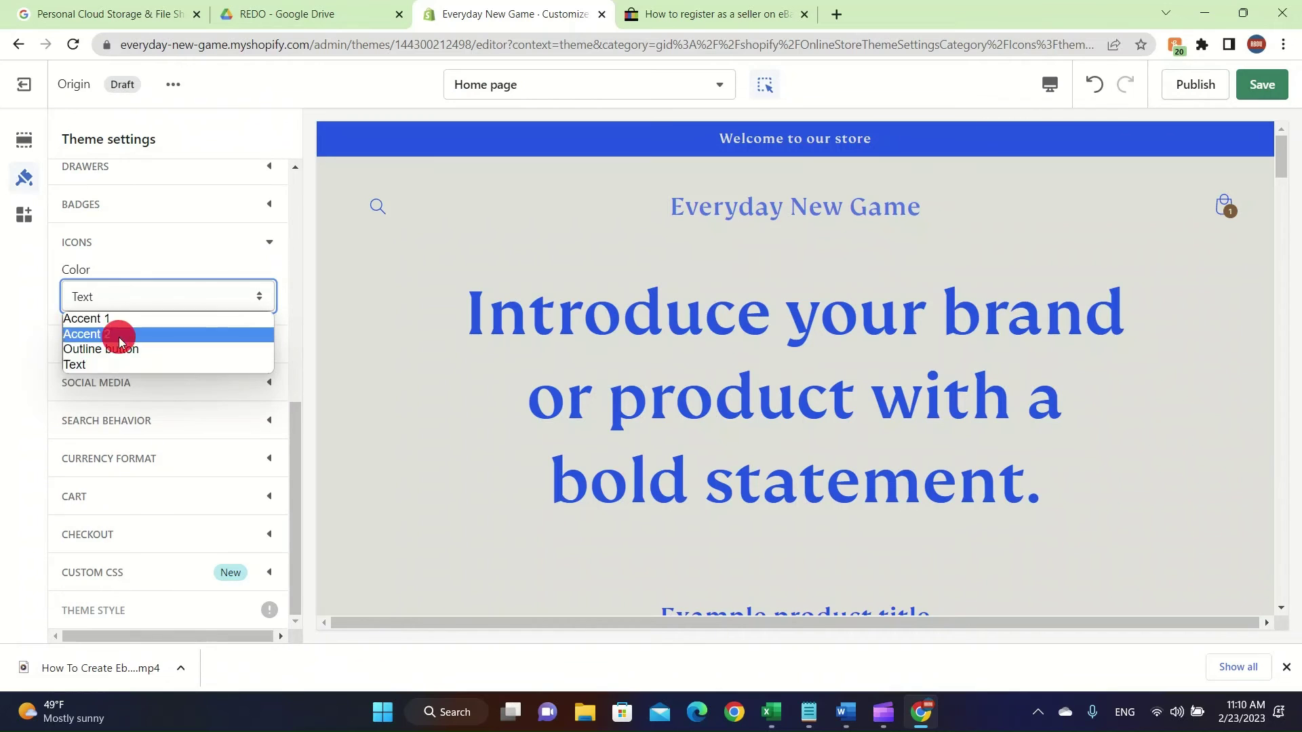
pyautogui.click(116, 334)
# Review the search behaviour, Checkout and Custom CSS settings, then show the empty App embeds panel.
pyautogui.click(203, 409)
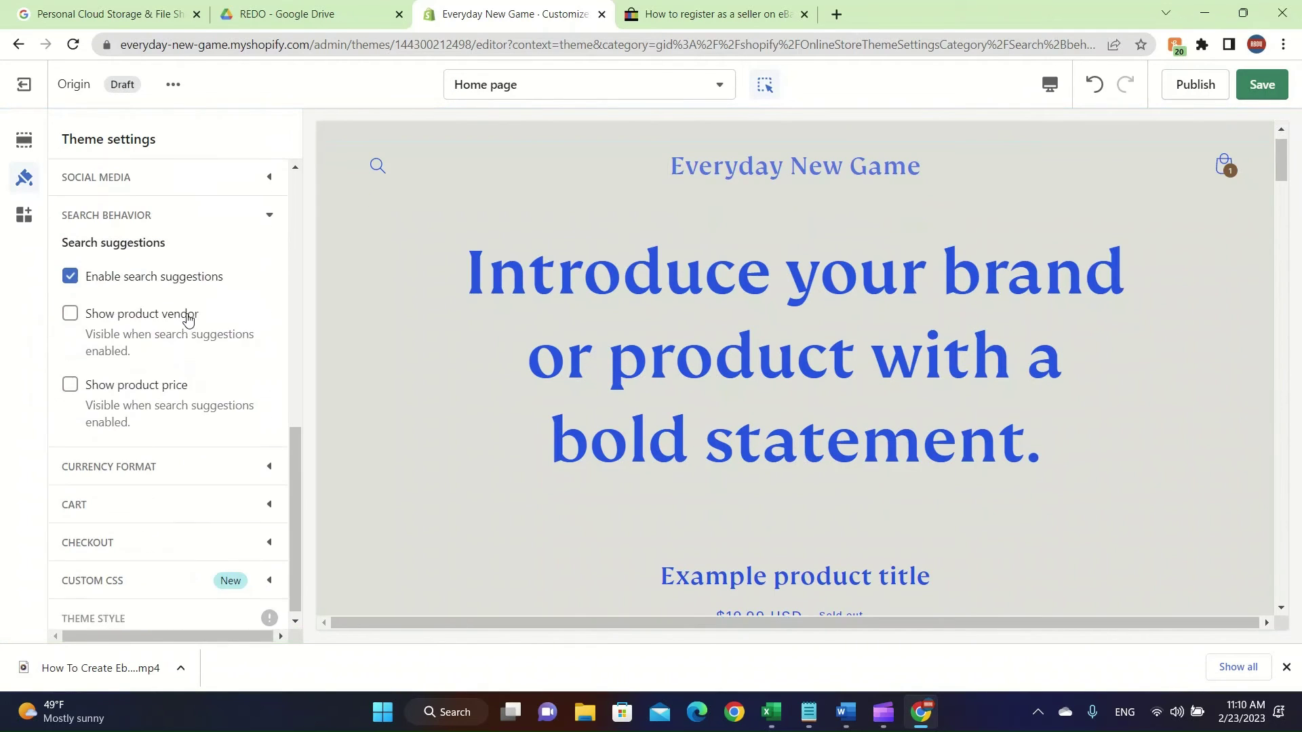
pyautogui.click(164, 535)
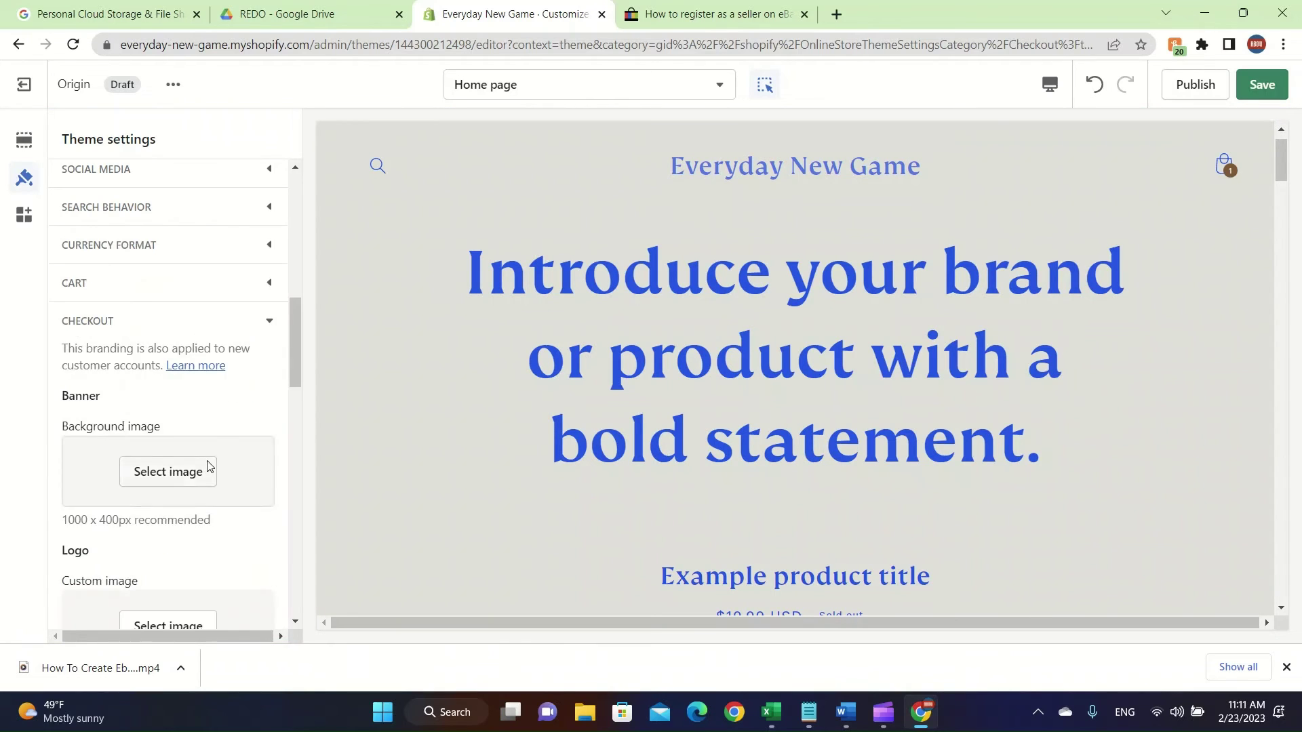
pyautogui.scroll(-7, 207, 462)
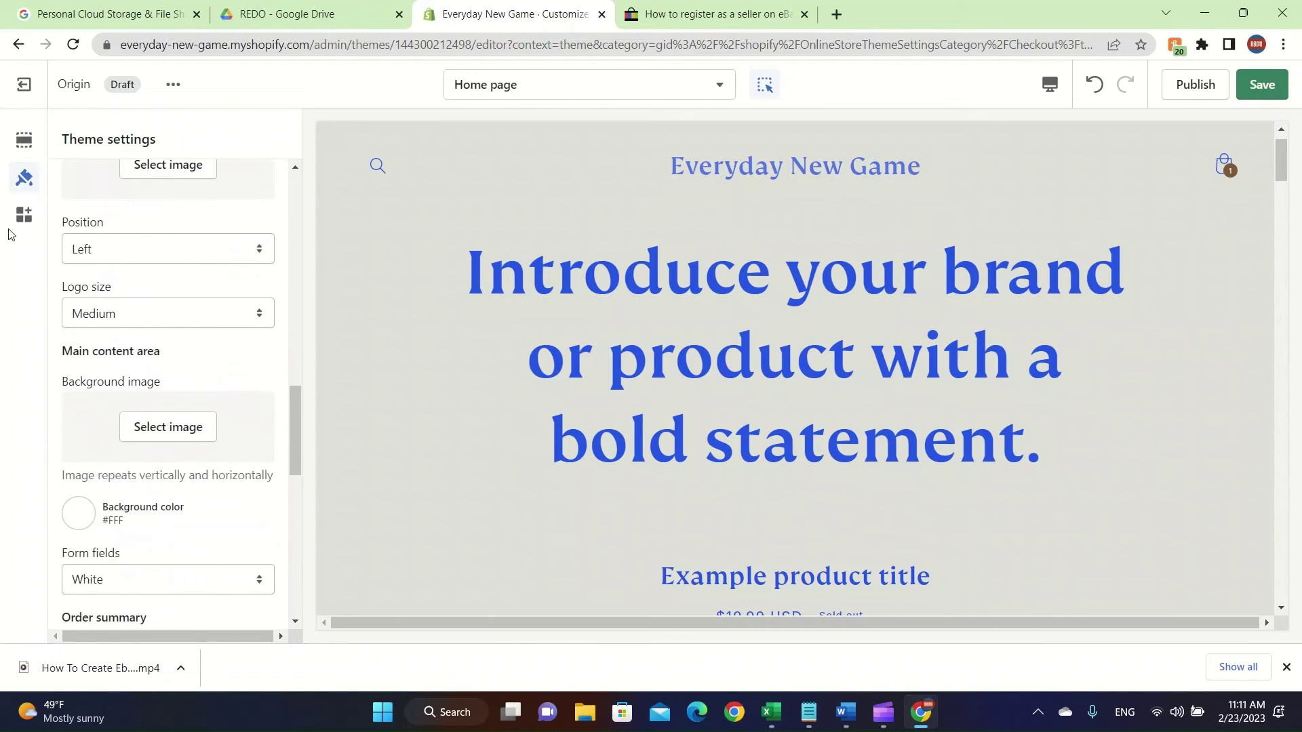
pyautogui.scroll(-6, 142, 488)
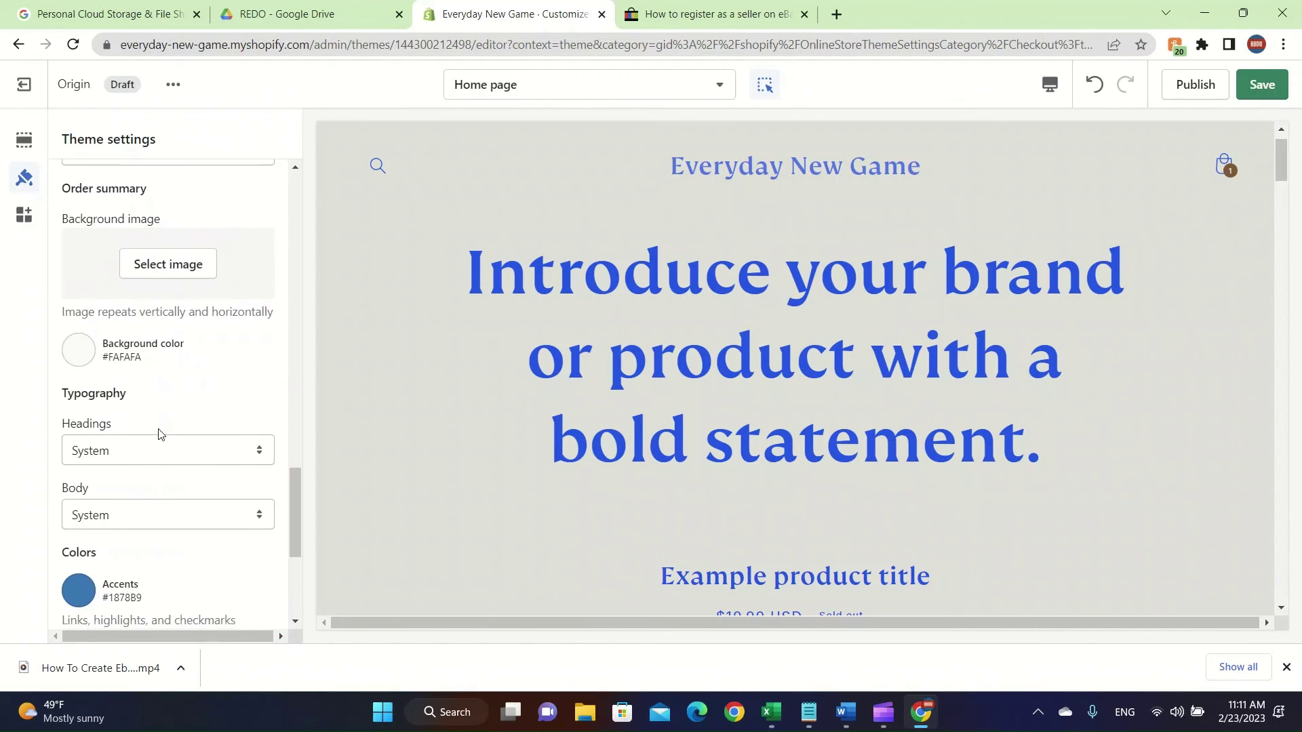
pyautogui.scroll(-4, 161, 434)
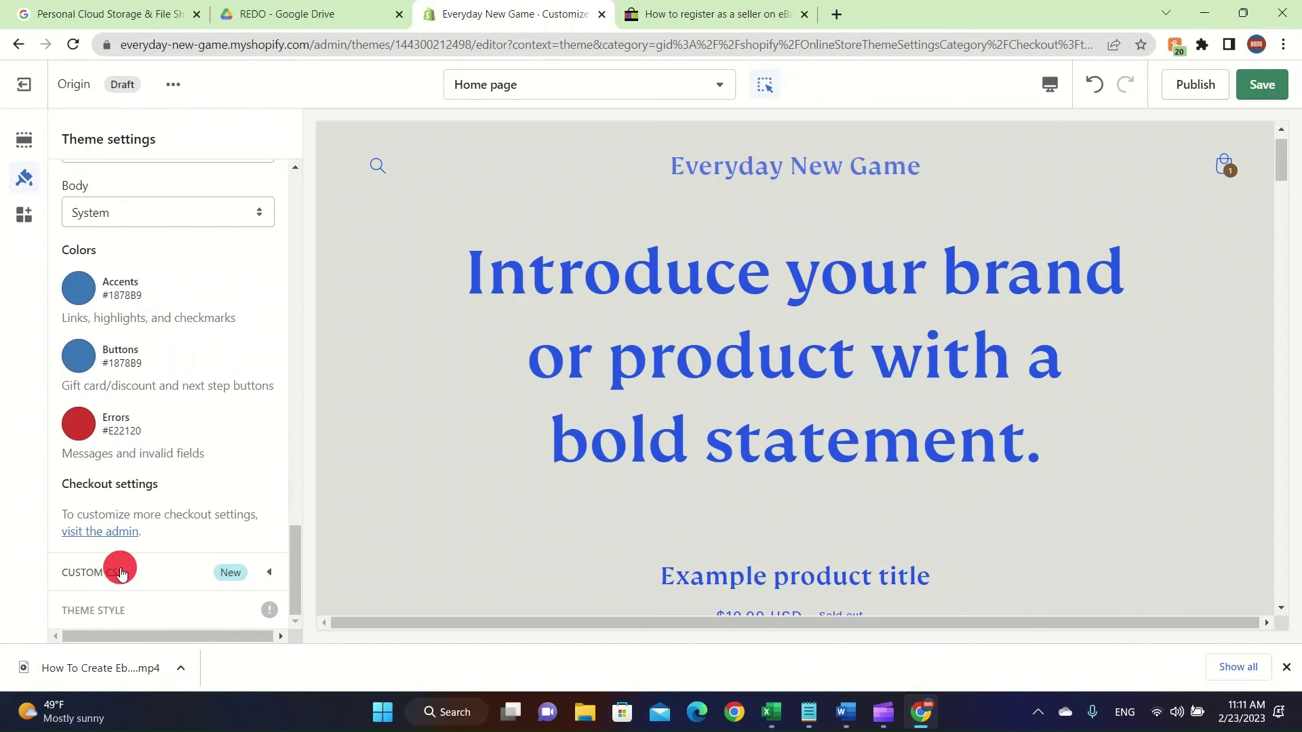
pyautogui.click(121, 573)
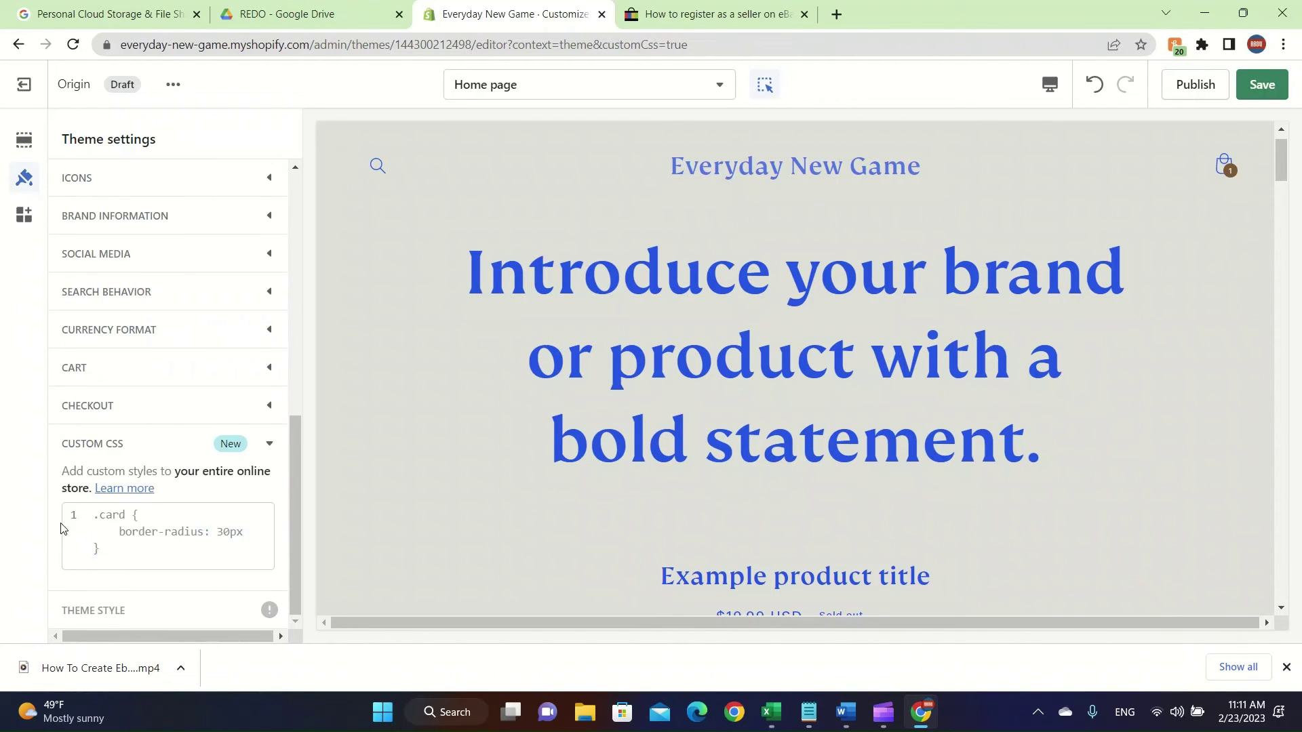
pyautogui.click(112, 551)
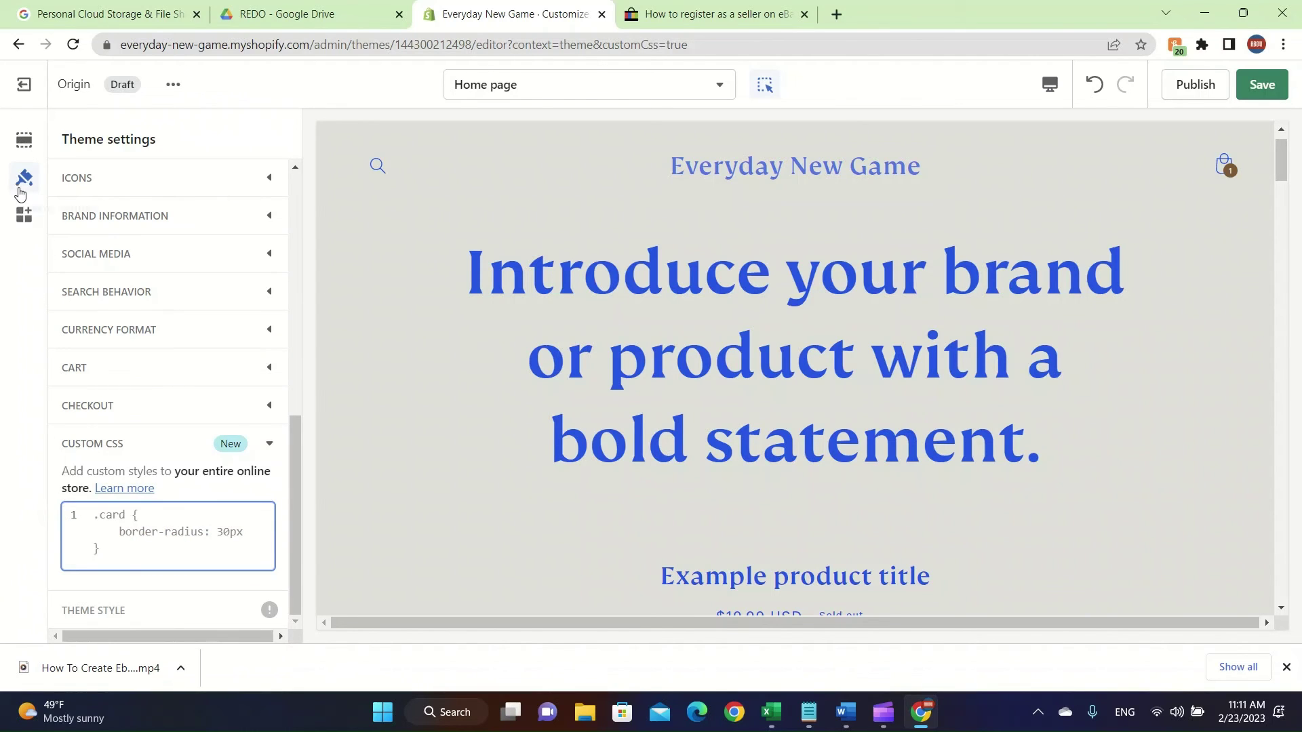
pyautogui.click(19, 228)
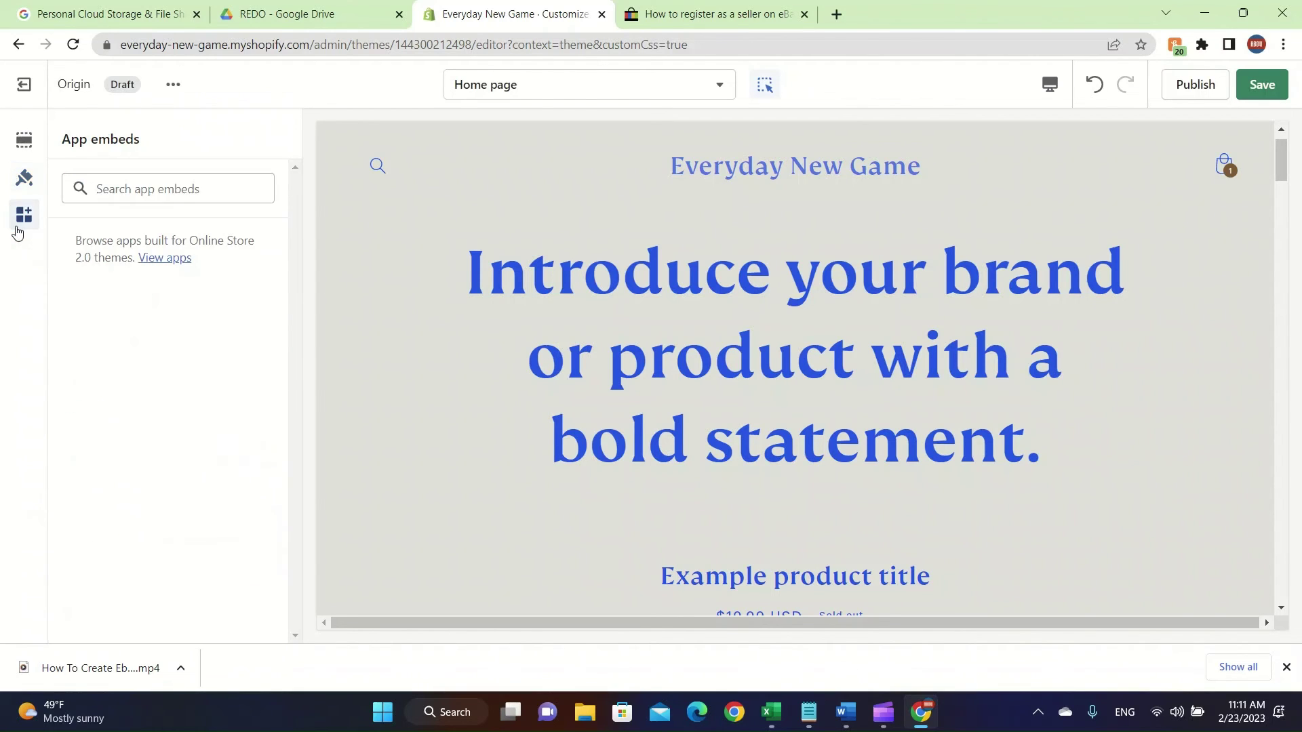
# Scroll through the blue-text home page preview and bring up the preview device-size menu.
pyautogui.click(176, 195)
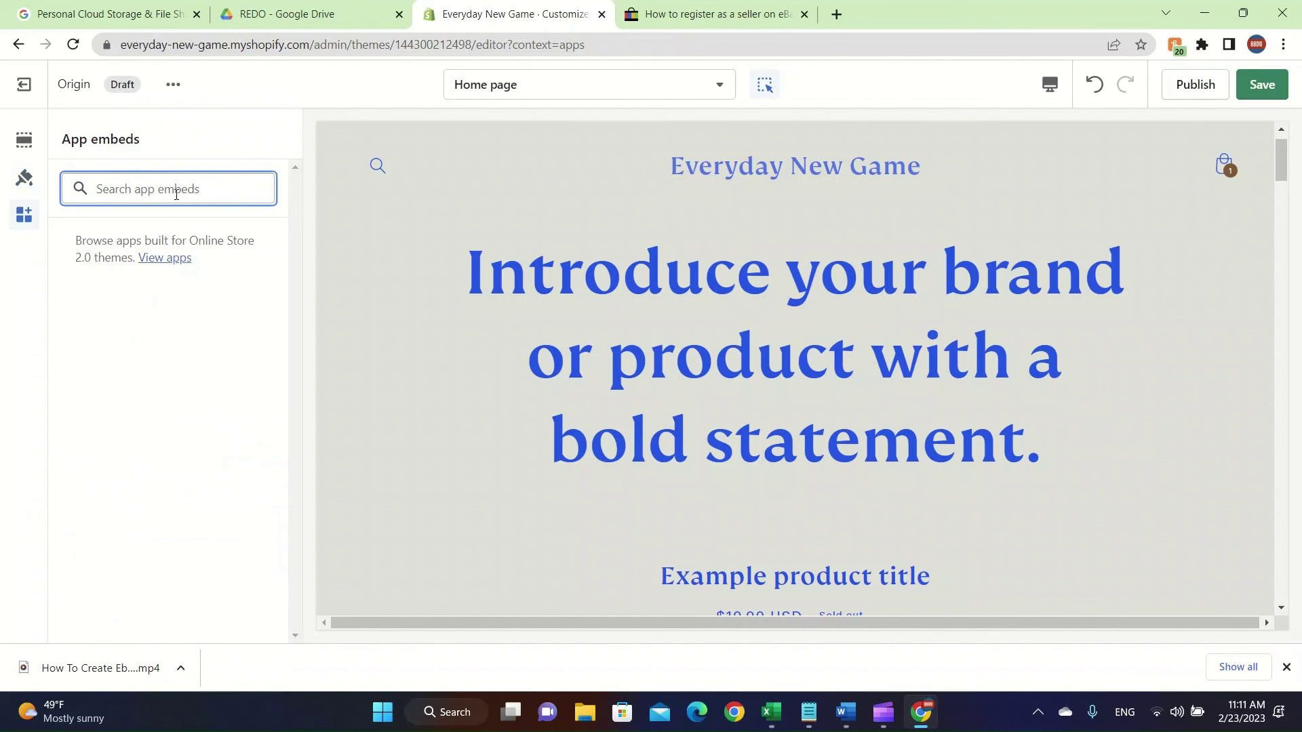
pyautogui.scroll(-15, 868, 315)
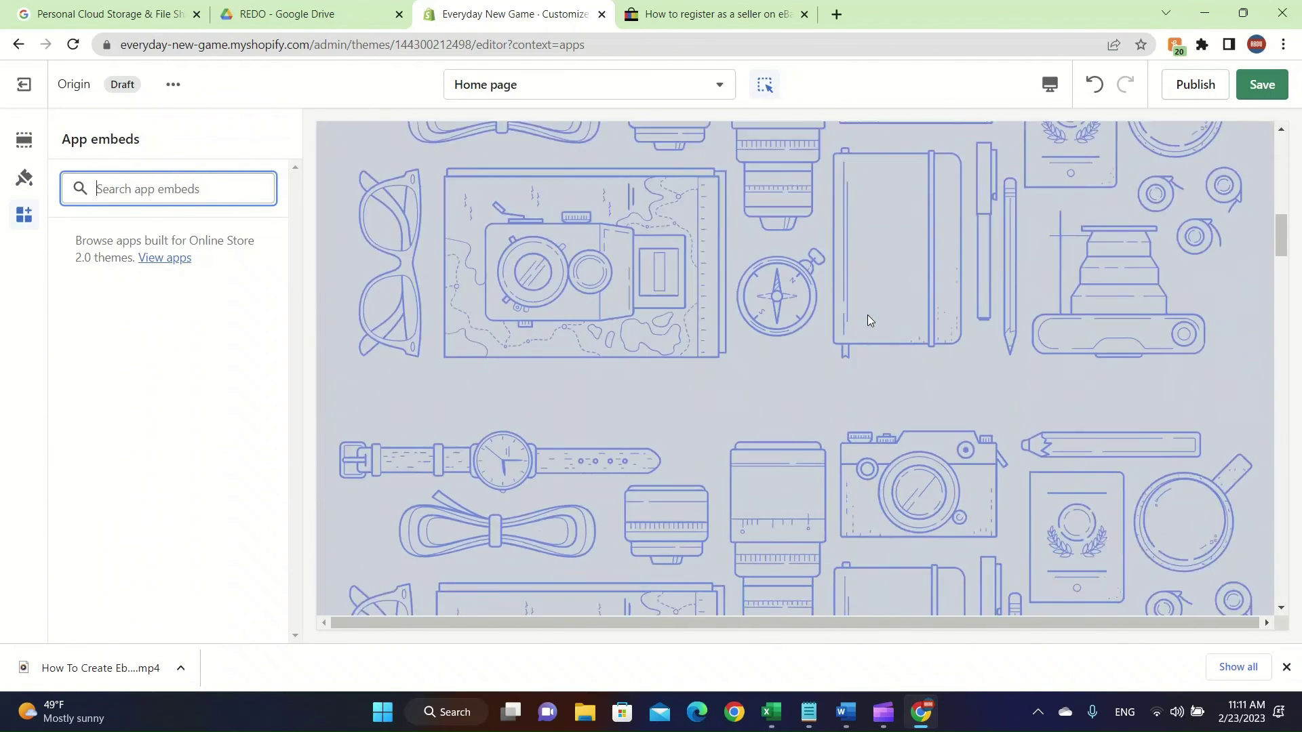
pyautogui.scroll(-12, 868, 316)
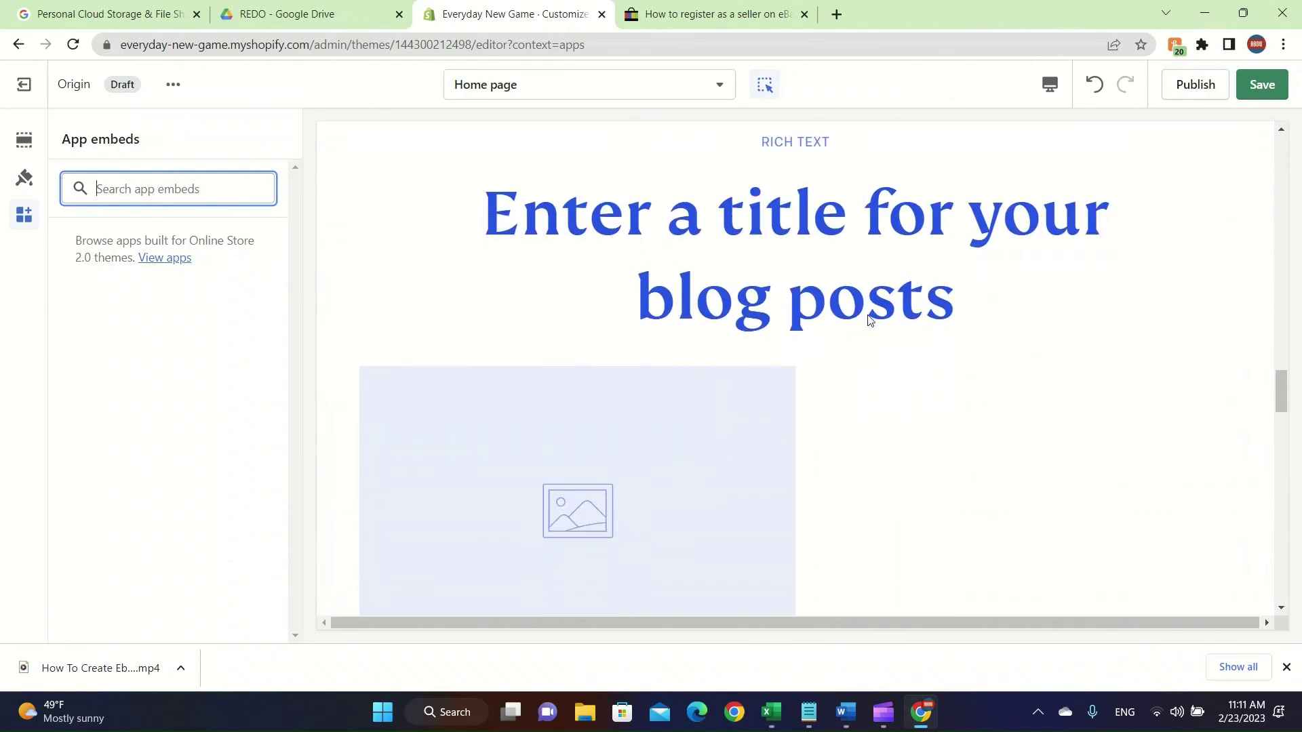
pyautogui.scroll(-5, 866, 318)
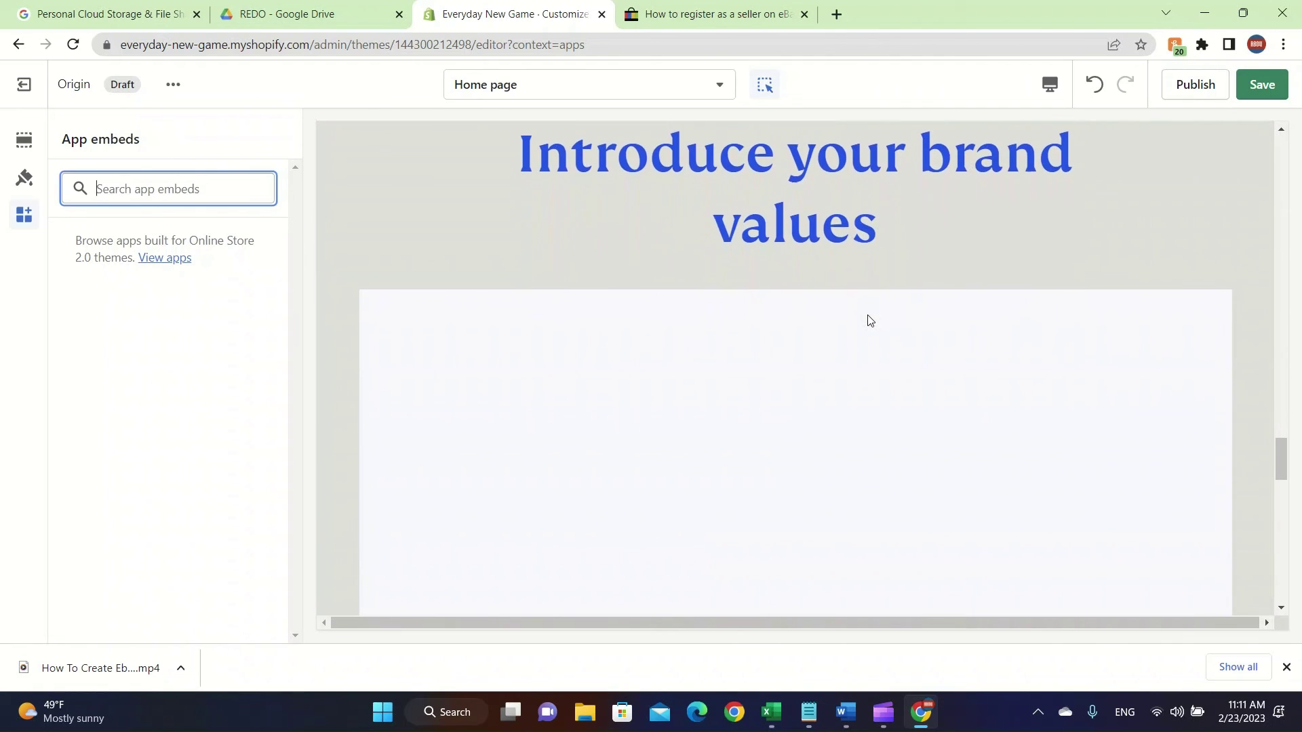
pyautogui.click(1063, 96)
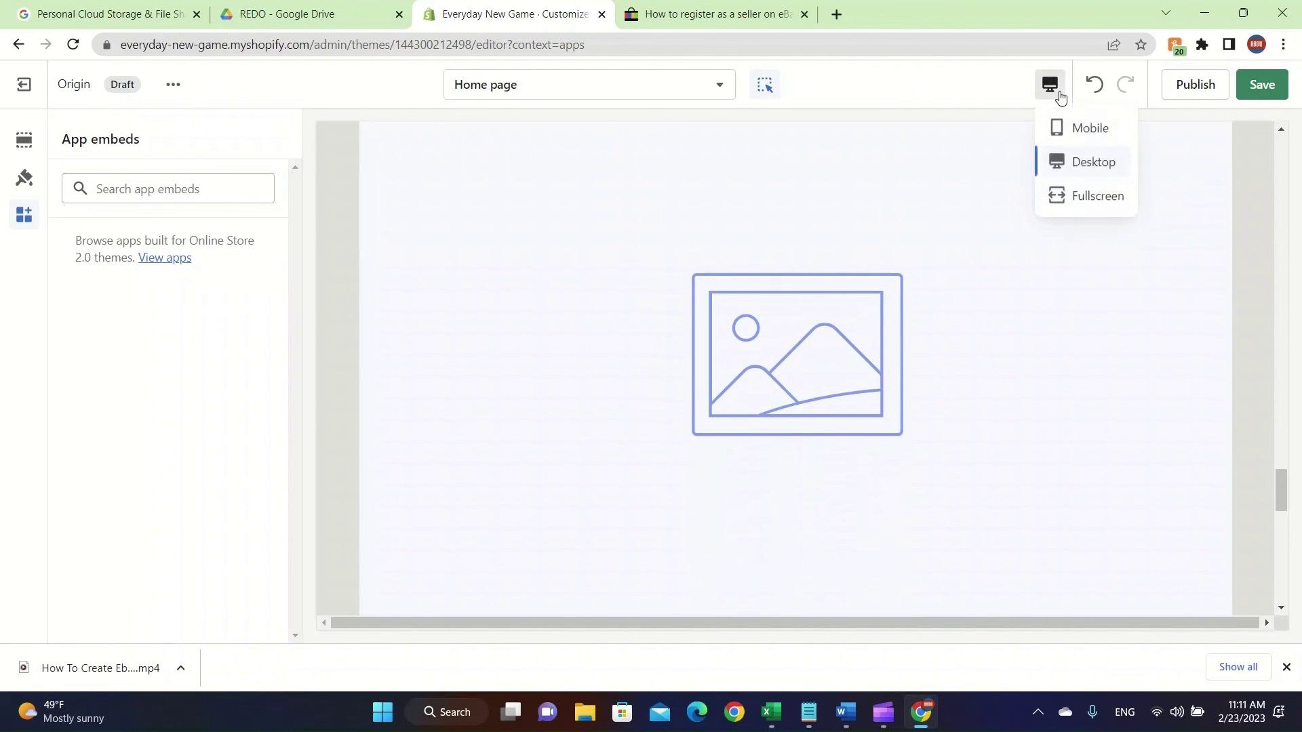
# Switch the theme editor preview to mobile width.
pyautogui.click(1099, 129)
pyautogui.scroll(-5, 774, 377)
pyautogui.scroll(15, 774, 377)
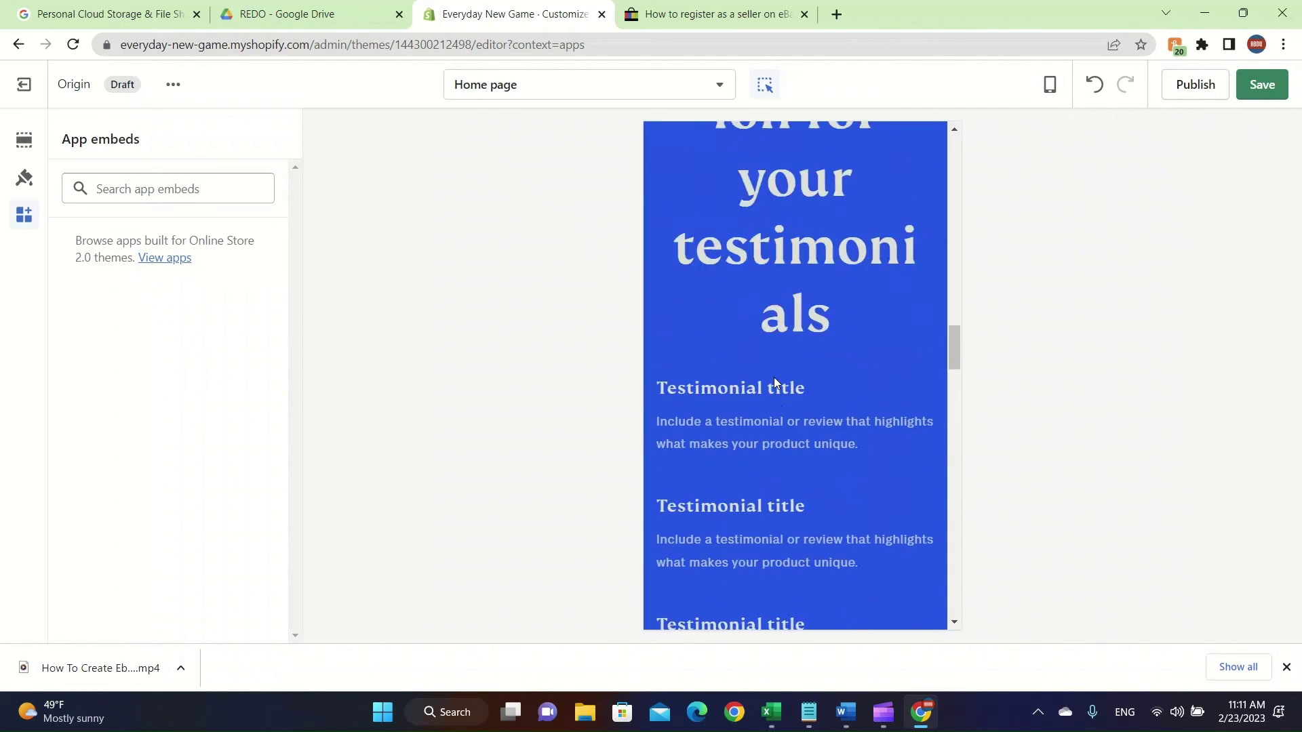
pyautogui.click(1047, 91)
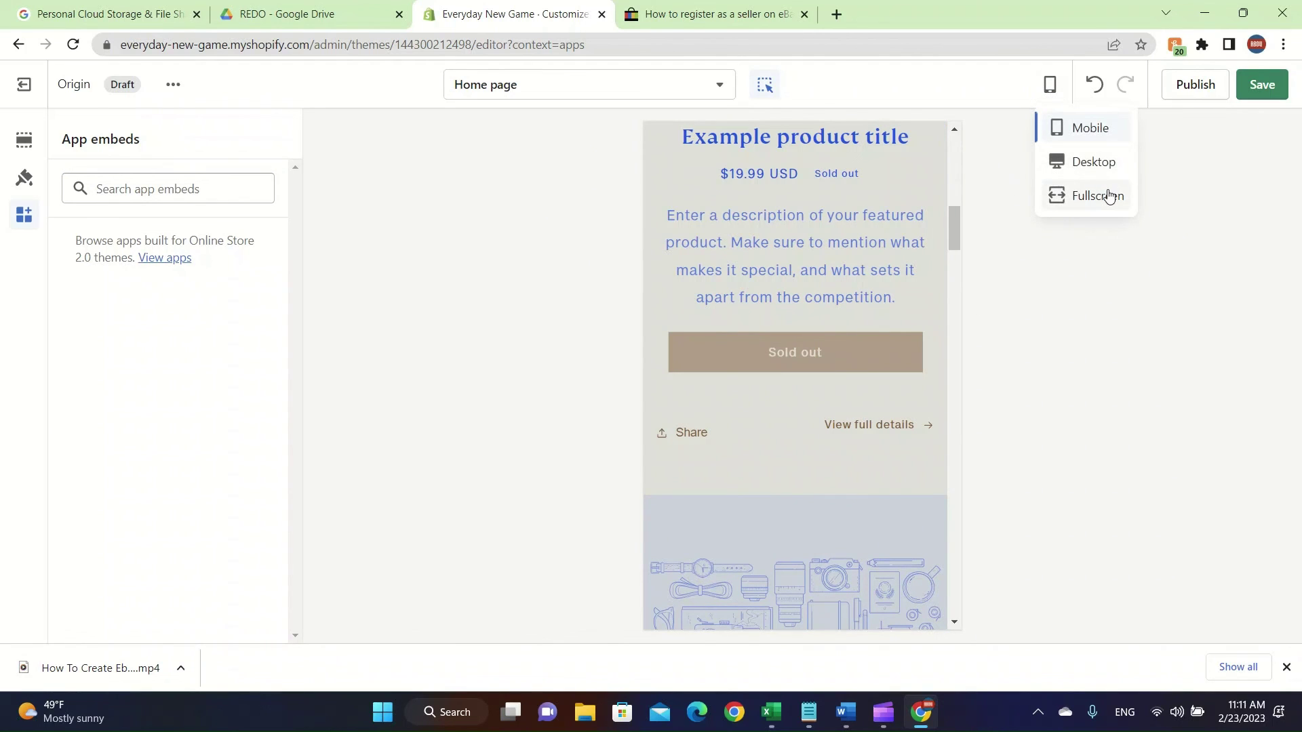
pyautogui.click(917, 69)
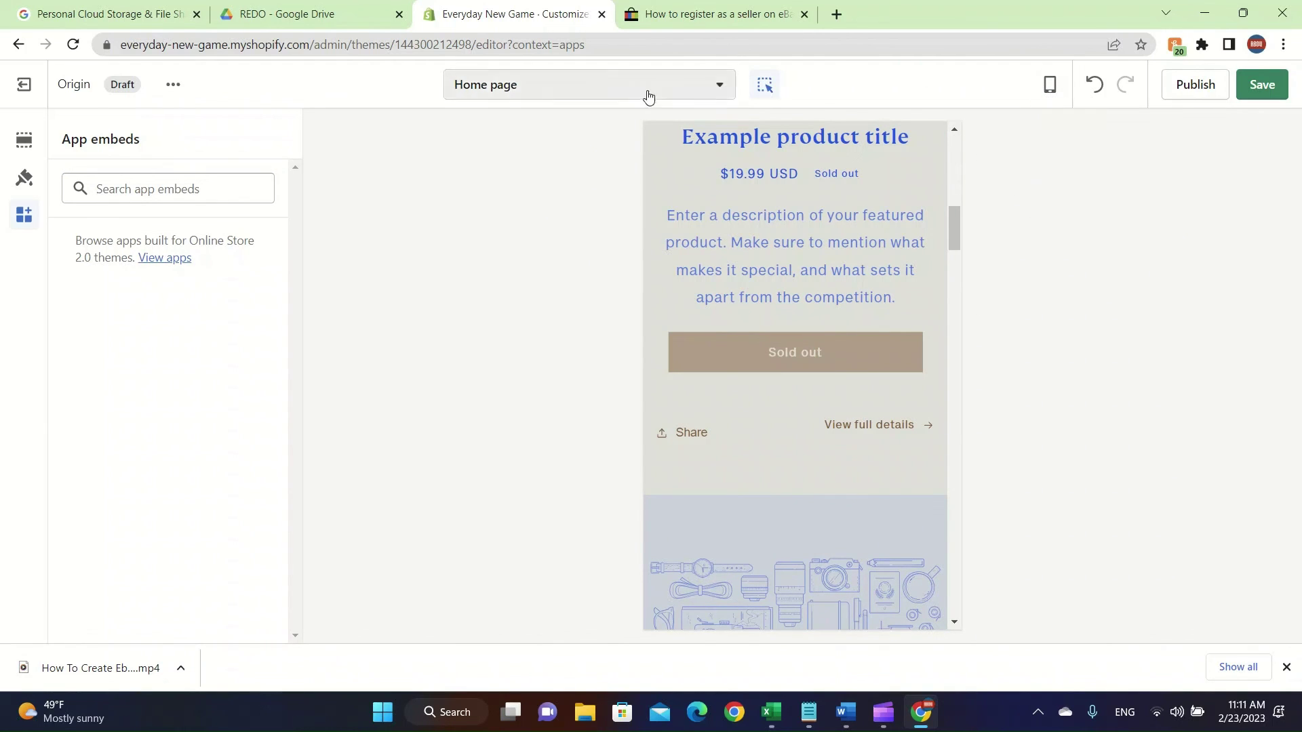
# Preview the Cart page, showing the Pocket Training Sweatpants item at $48.00.
pyautogui.click(575, 84)
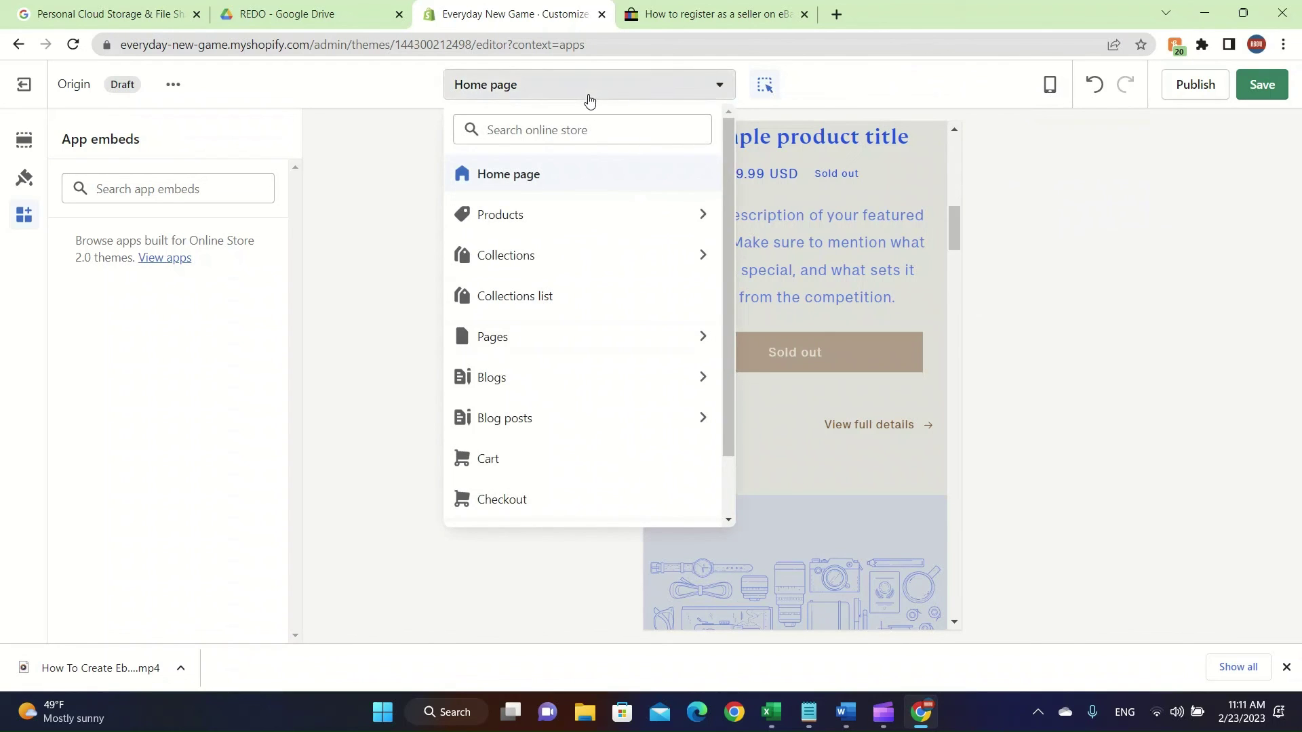
pyautogui.scroll(-1, 636, 314)
pyautogui.click(573, 398)
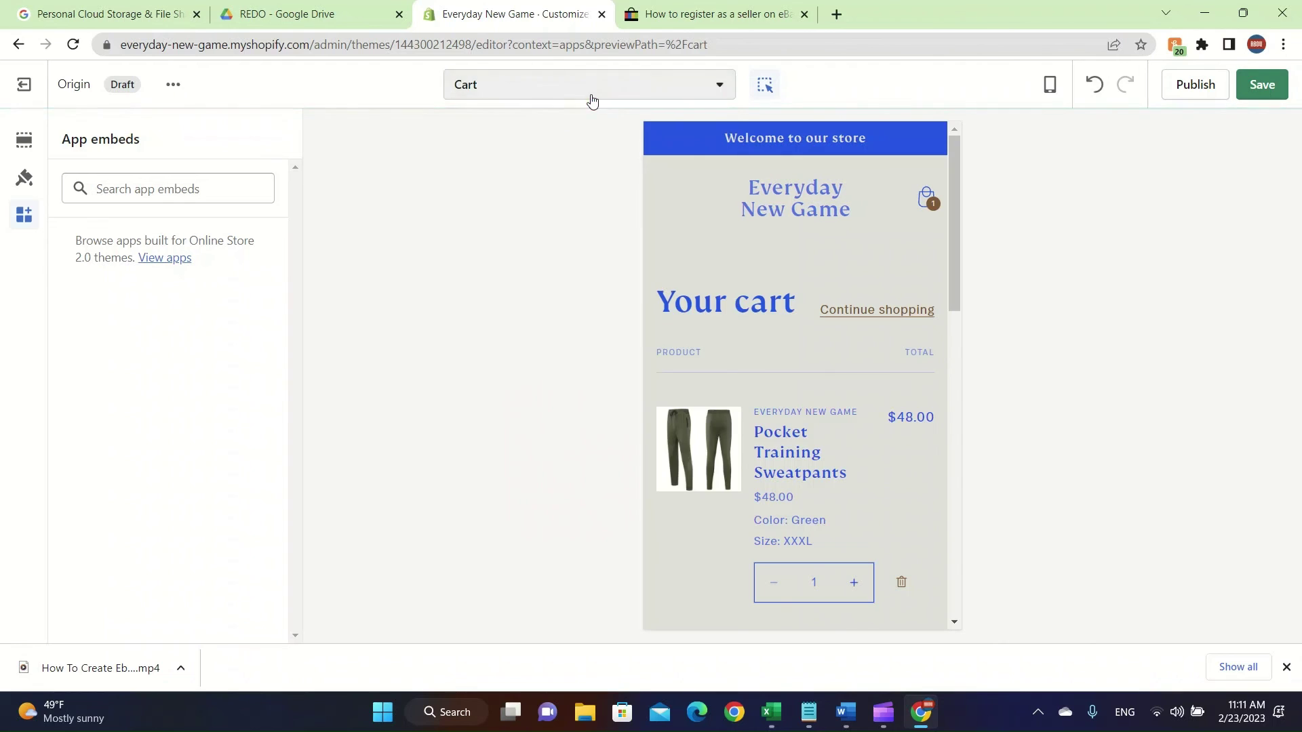
pyautogui.click(590, 92)
pyautogui.scroll(-1, 556, 296)
pyautogui.scroll(1, 558, 298)
pyautogui.scroll(-1, 558, 299)
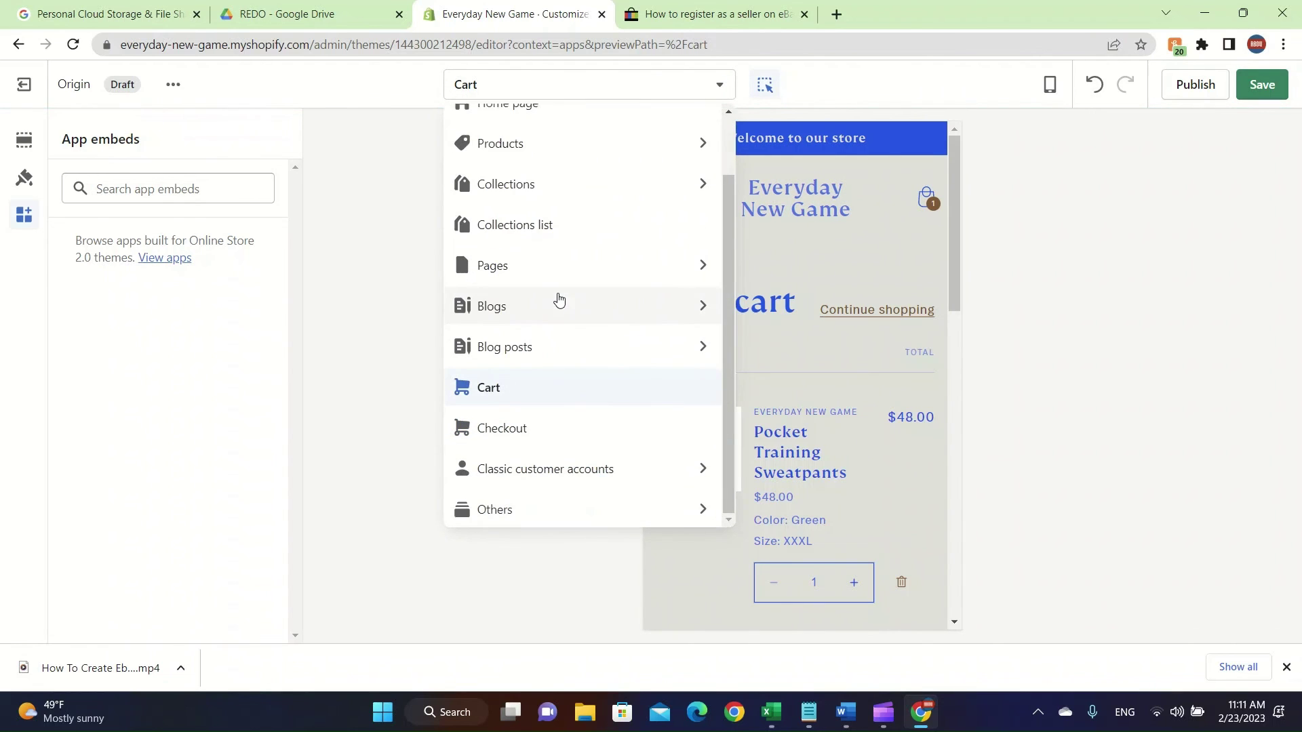